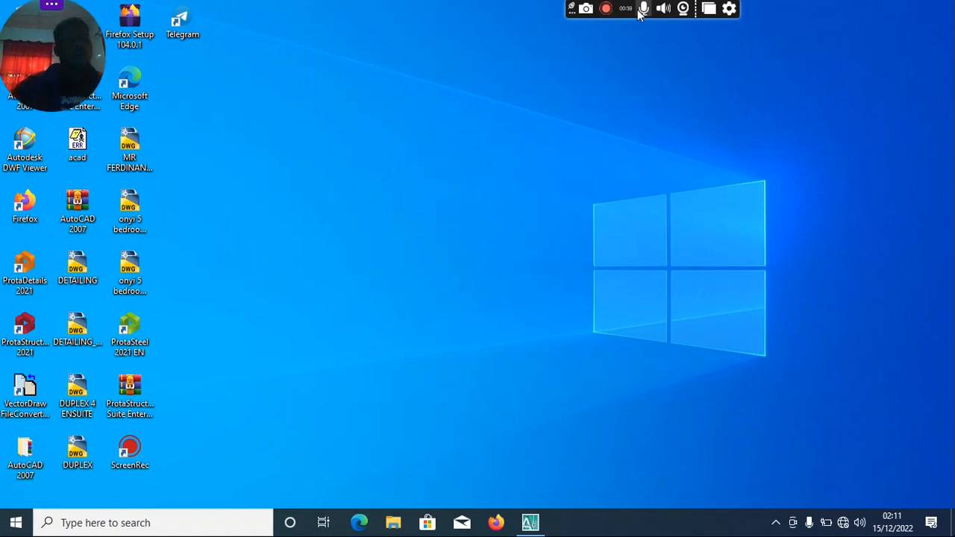
right_click(488, 36)
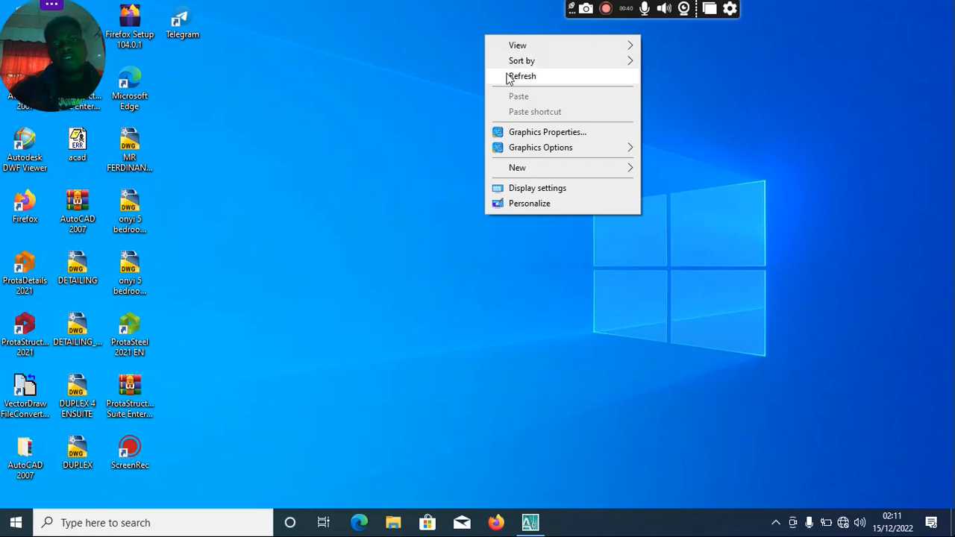
click(507, 76)
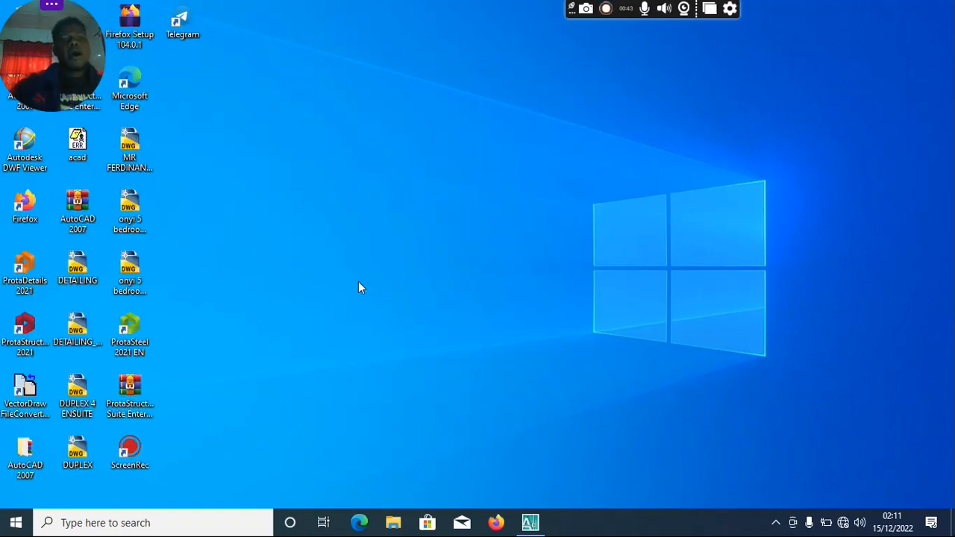
right_click(323, 188)
click(358, 229)
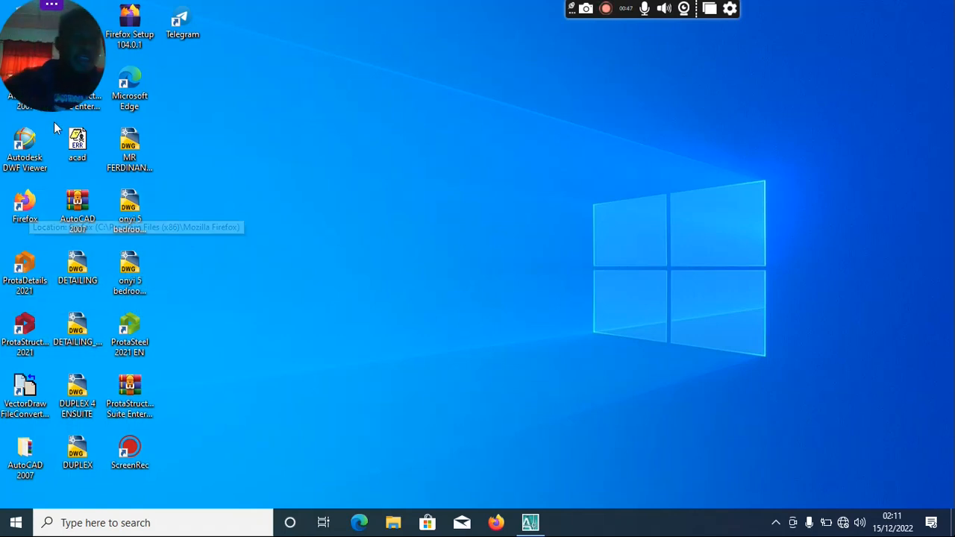
Step: Open the DETAILING drawing from the desktop
right_click(82, 270)
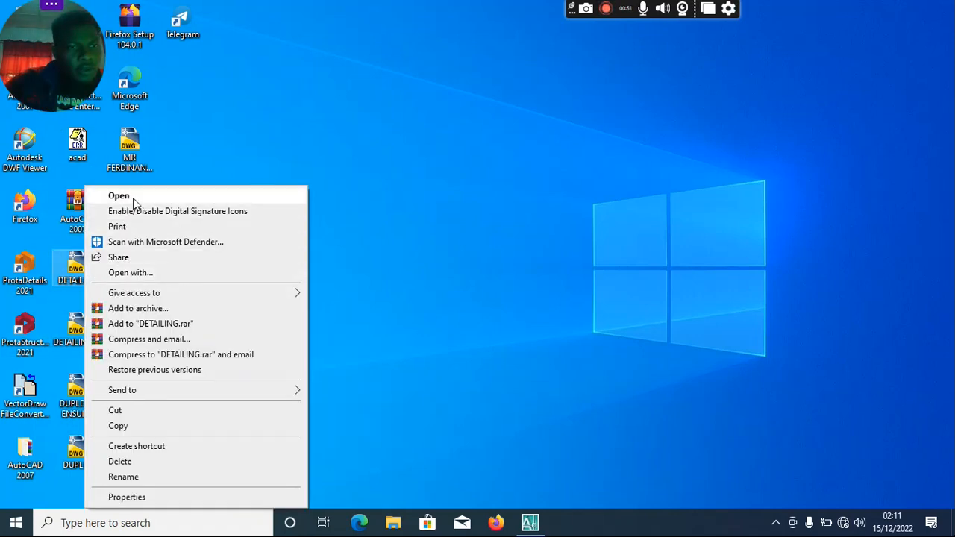
click(123, 197)
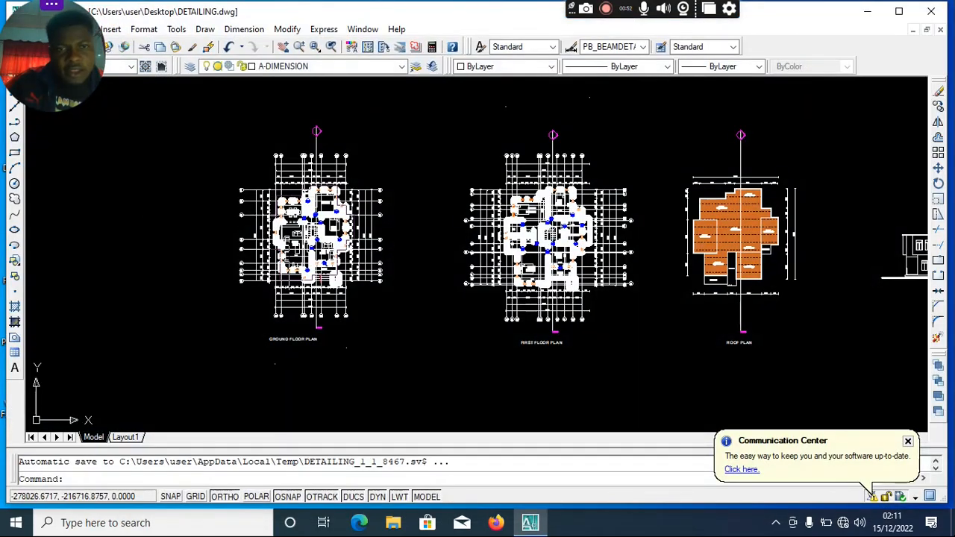
Step: Examine the ground floor and first floor plans, including their rooms, grid lines and dimensions
scroll(340, 222, up, 5)
scroll(339, 222, down, 8)
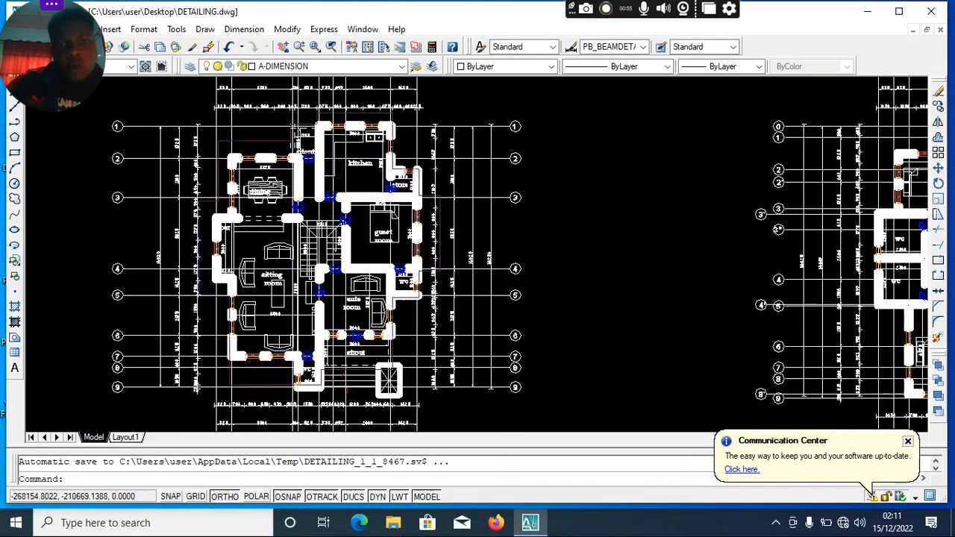
scroll(382, 407, up, 3)
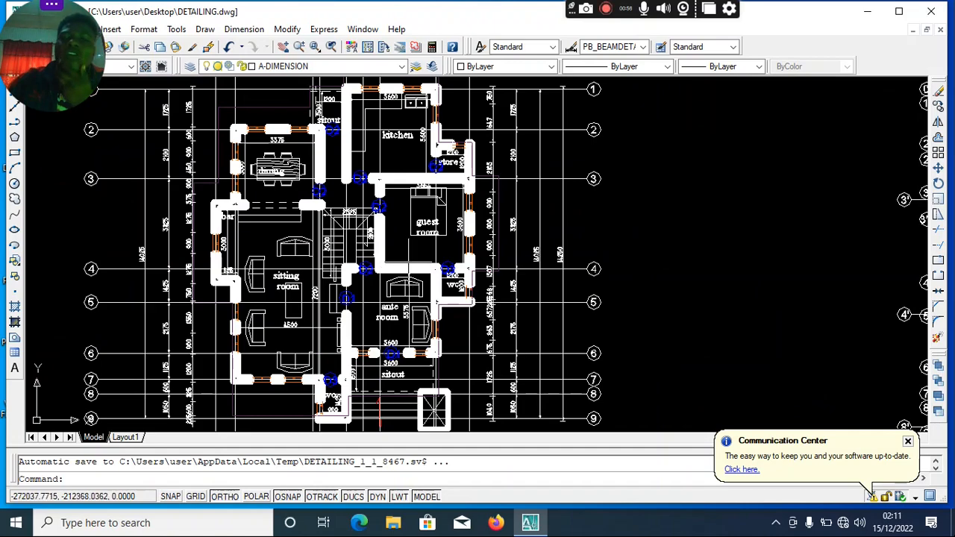
scroll(329, 205, down, 3)
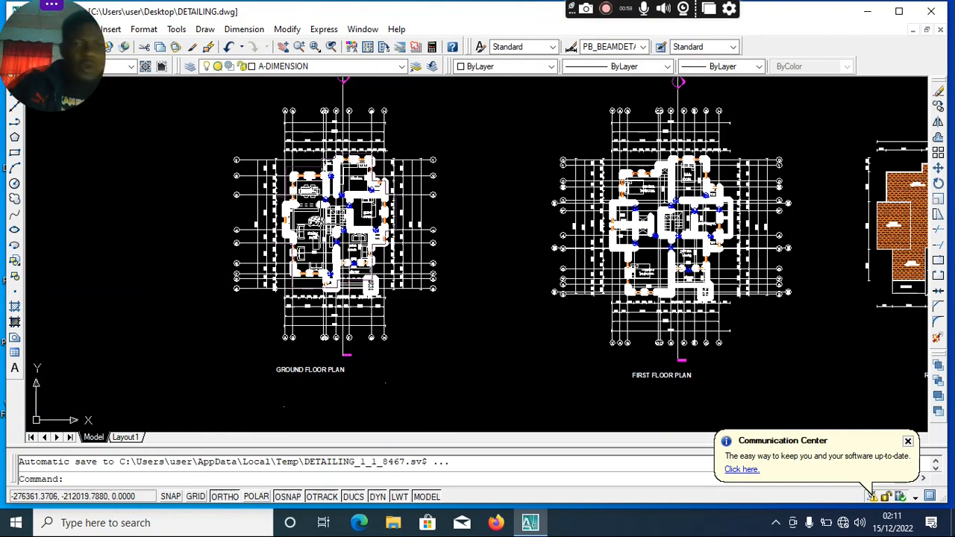
scroll(326, 227, up, 2)
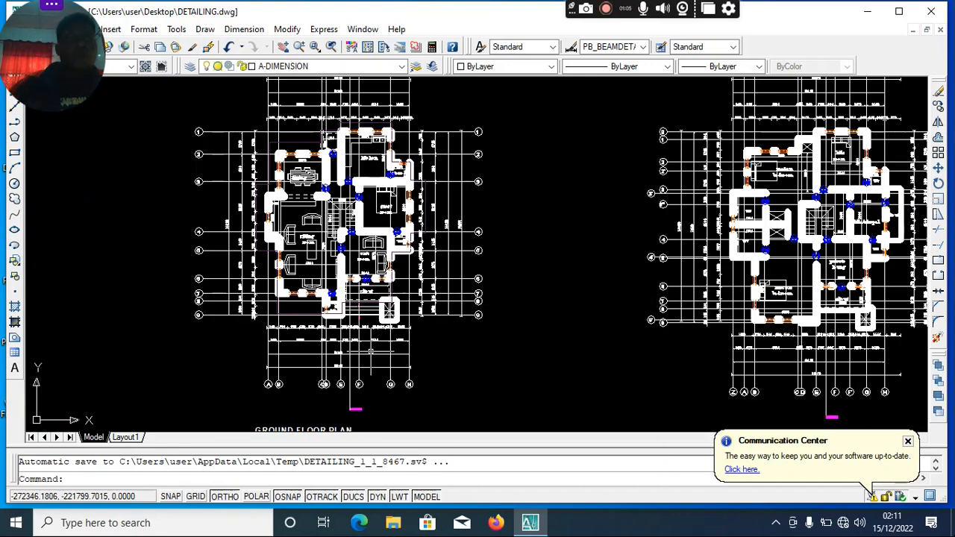
scroll(395, 416, up, 2)
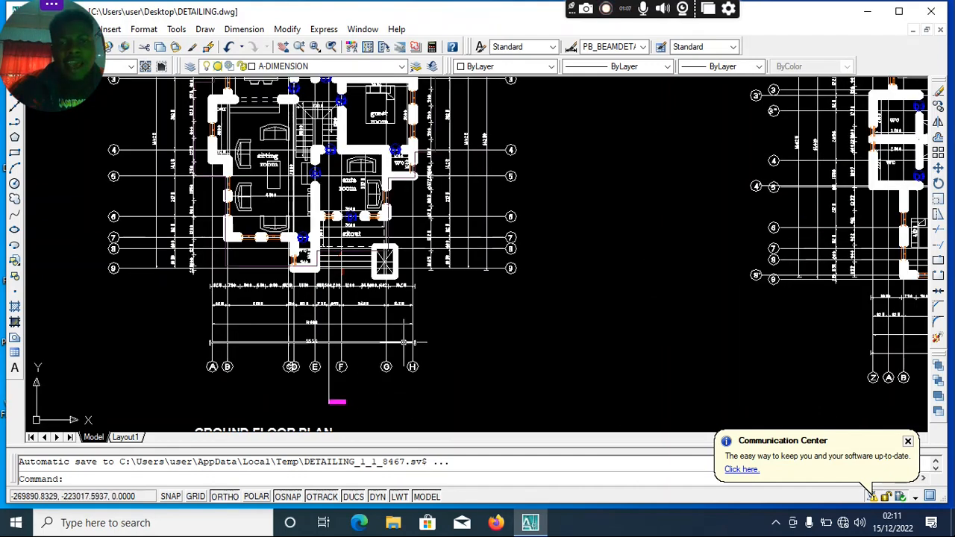
scroll(415, 340, up, 2)
scroll(415, 340, down, 5)
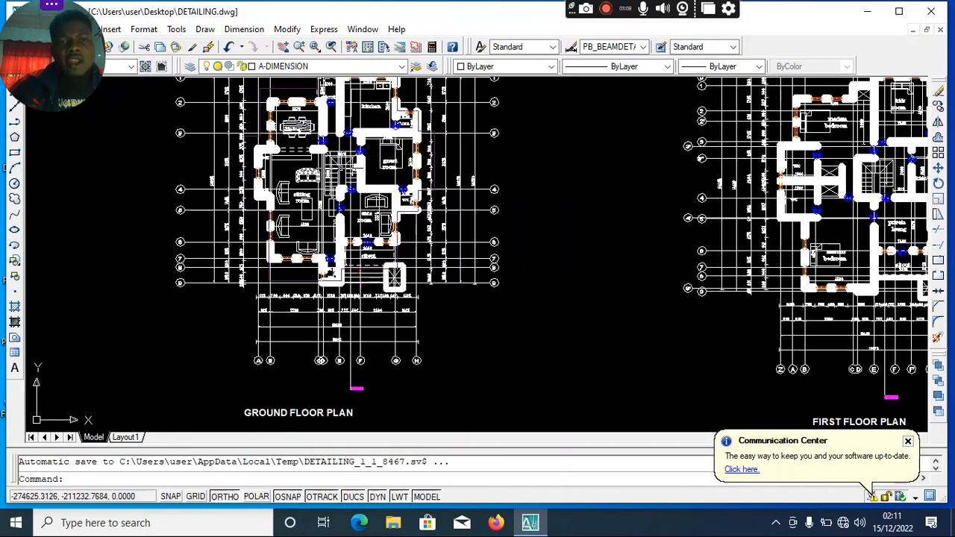
scroll(377, 145, up, 3)
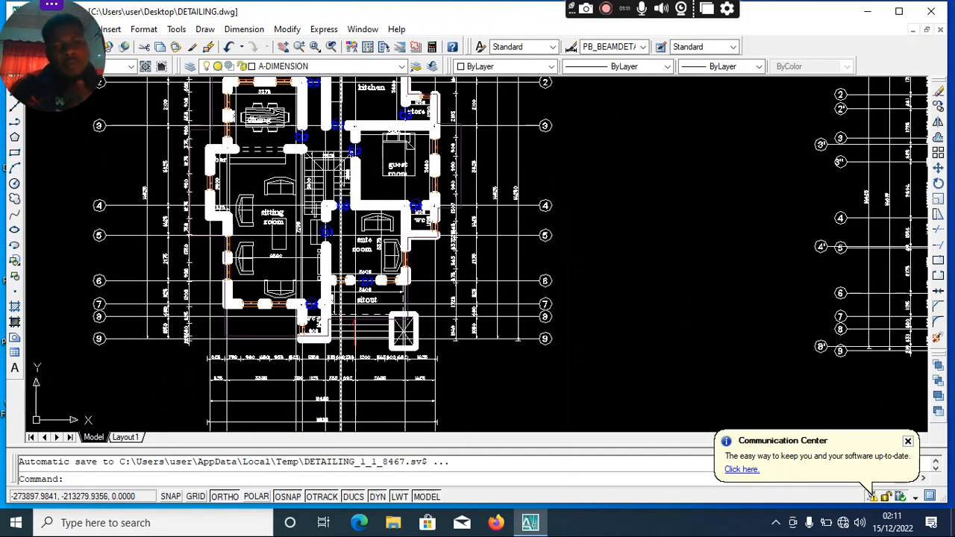
scroll(358, 224, down, 4)
scroll(325, 346, up, 3)
click(370, 360)
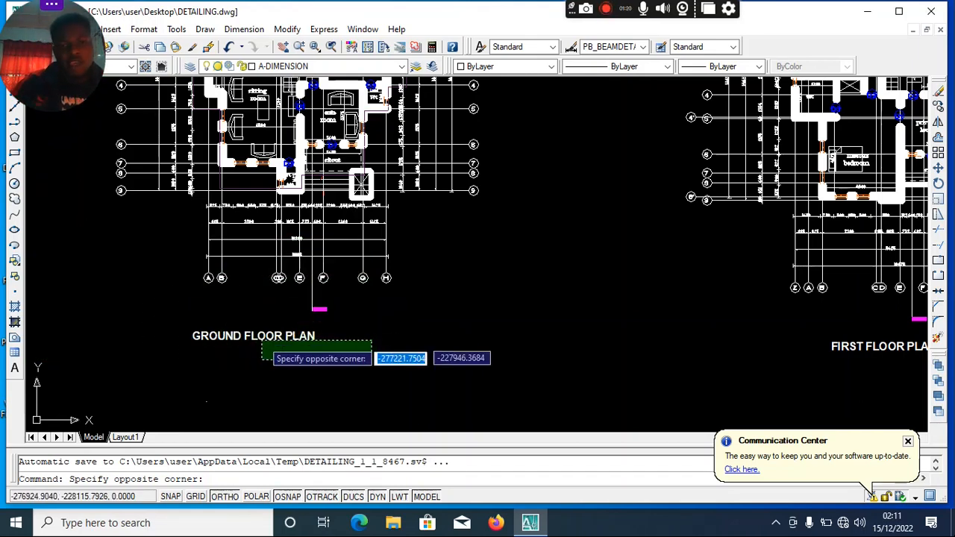
click(330, 341)
scroll(380, 316, down, 2)
scroll(373, 298, down, 2)
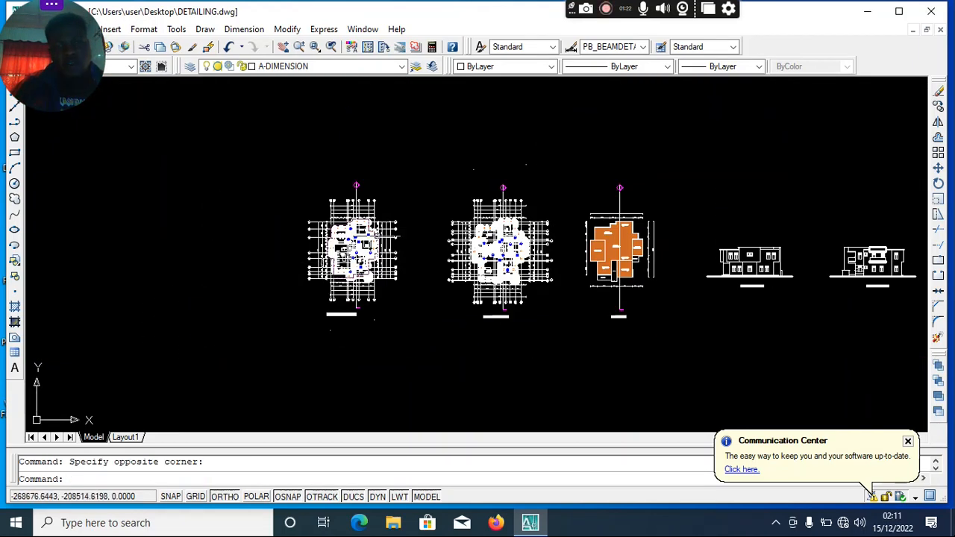
scroll(367, 228, up, 5)
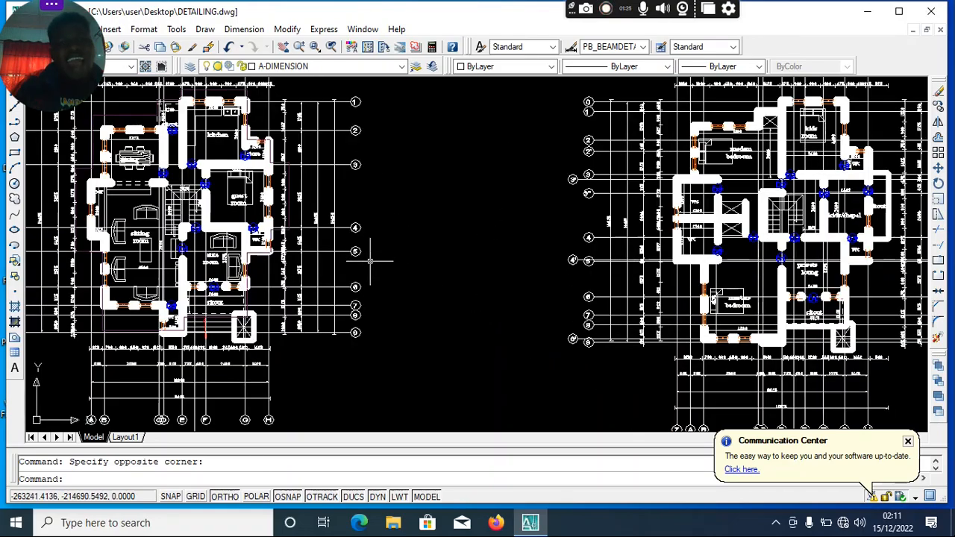
scroll(425, 239, down, 3)
scroll(402, 203, up, 5)
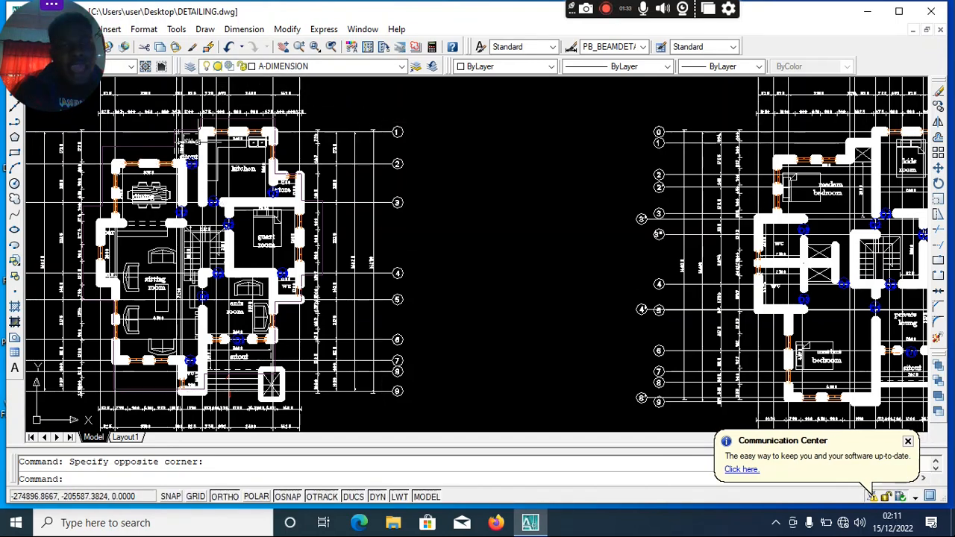
scroll(416, 219, down, 2)
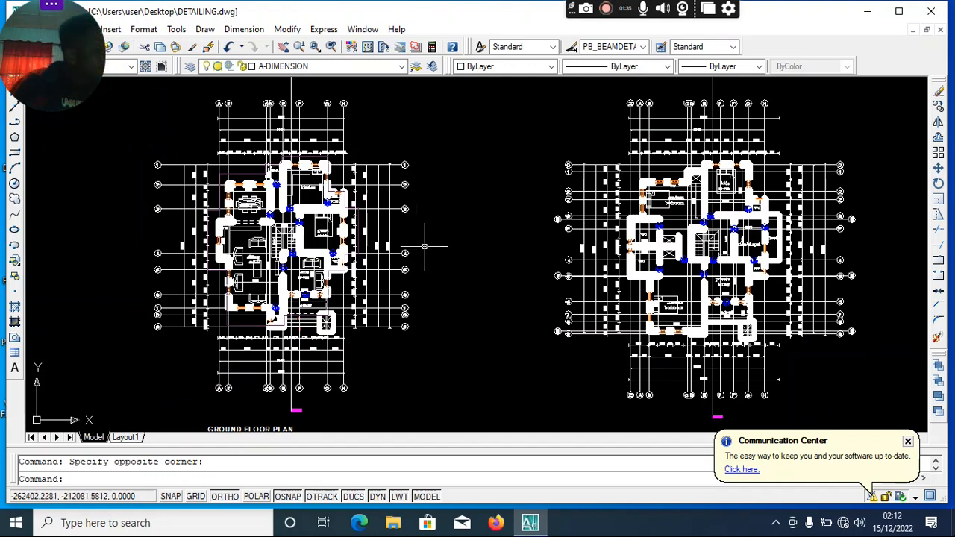
Step: Check the existing layers and add two new layers to the drawing
click(336, 66)
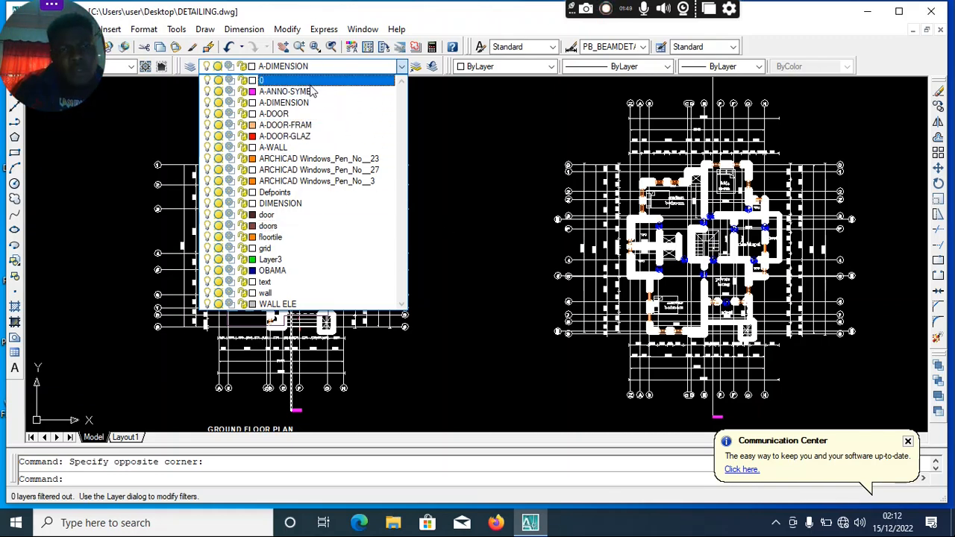
click(439, 148)
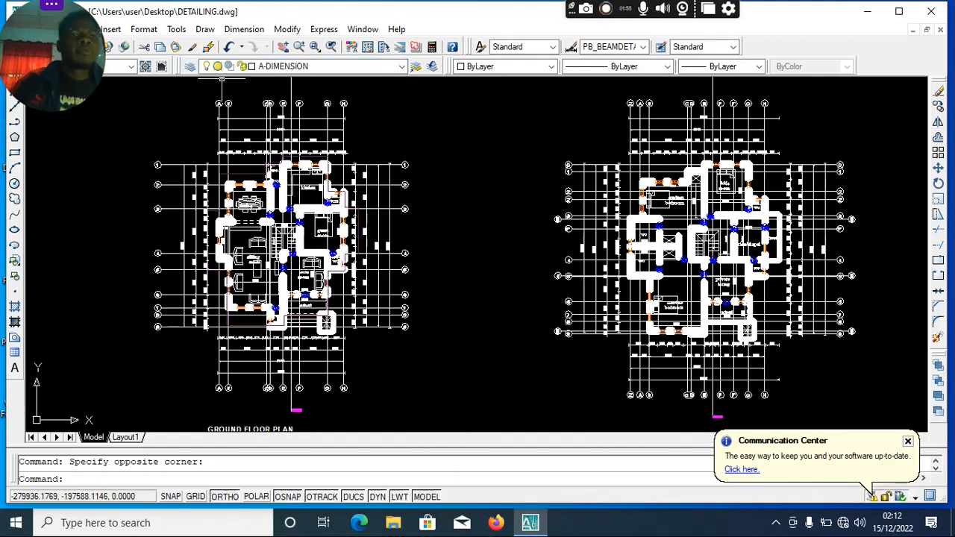
click(190, 69)
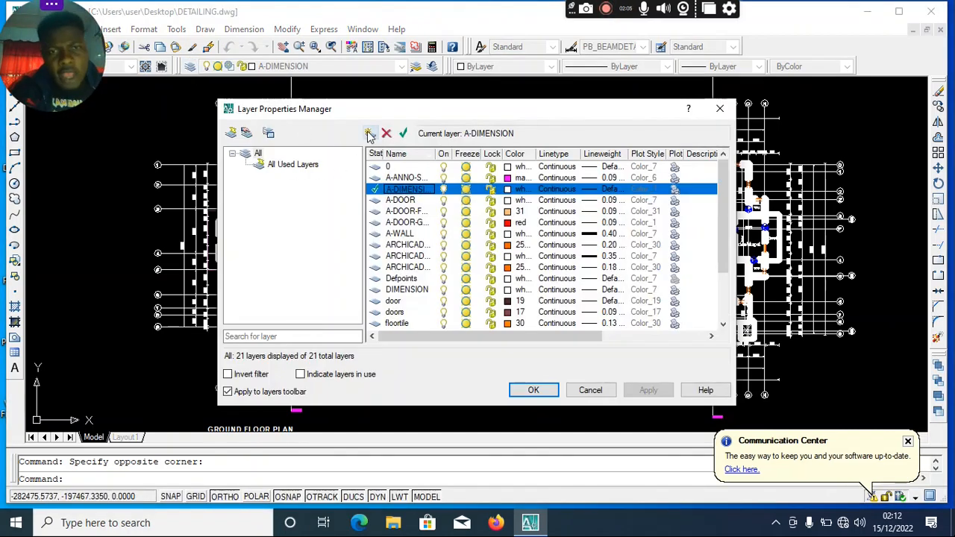
click(370, 133)
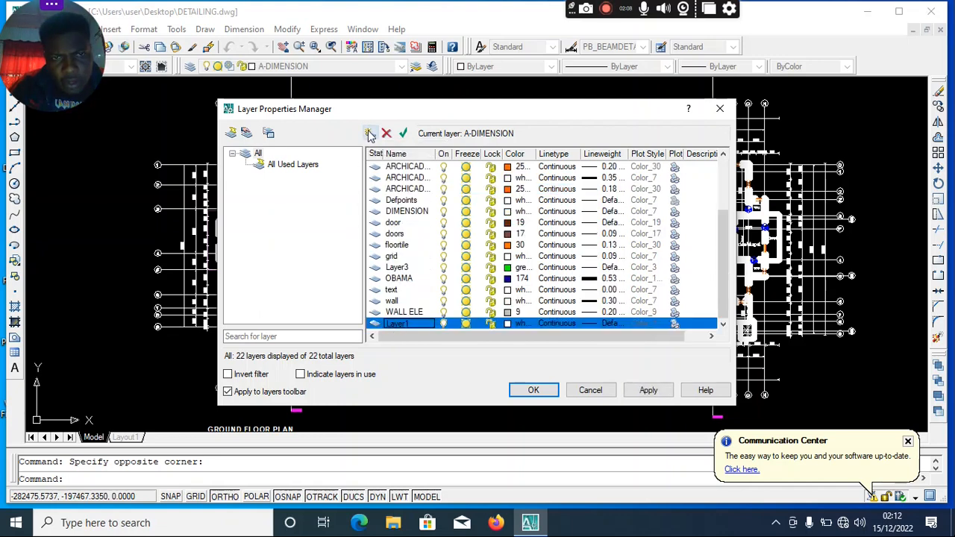
click(370, 133)
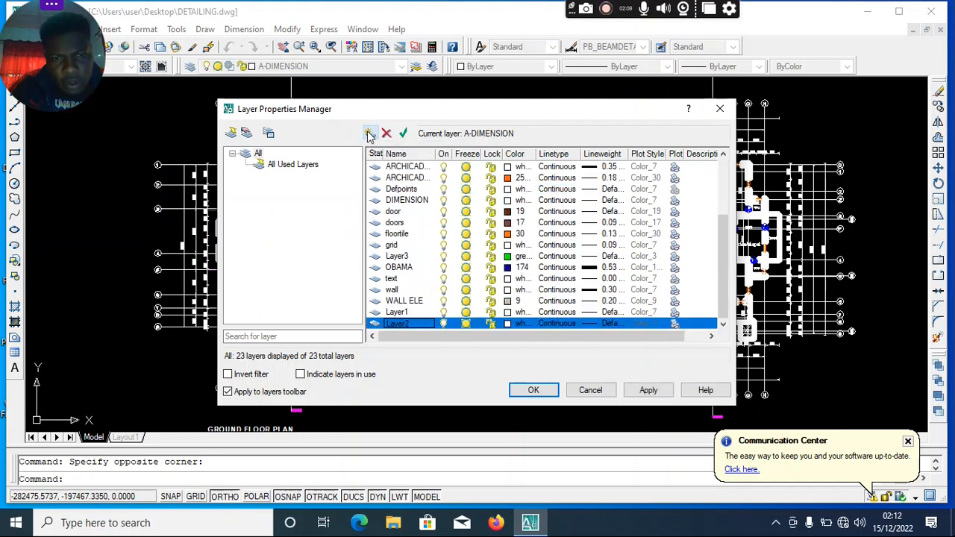
Step: Make the first new layer current and rename it GRIDLIN
double_click(399, 313)
click(400, 313)
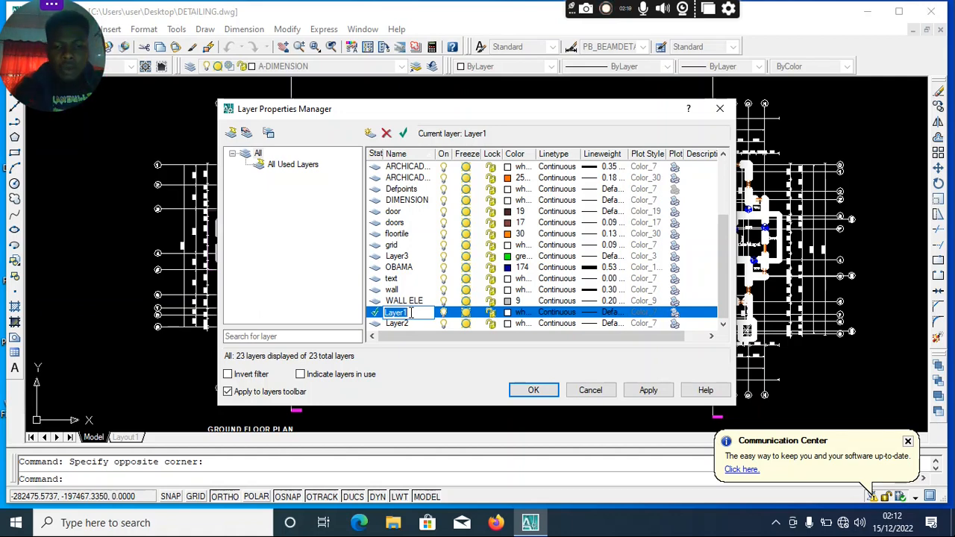
text(GRID)
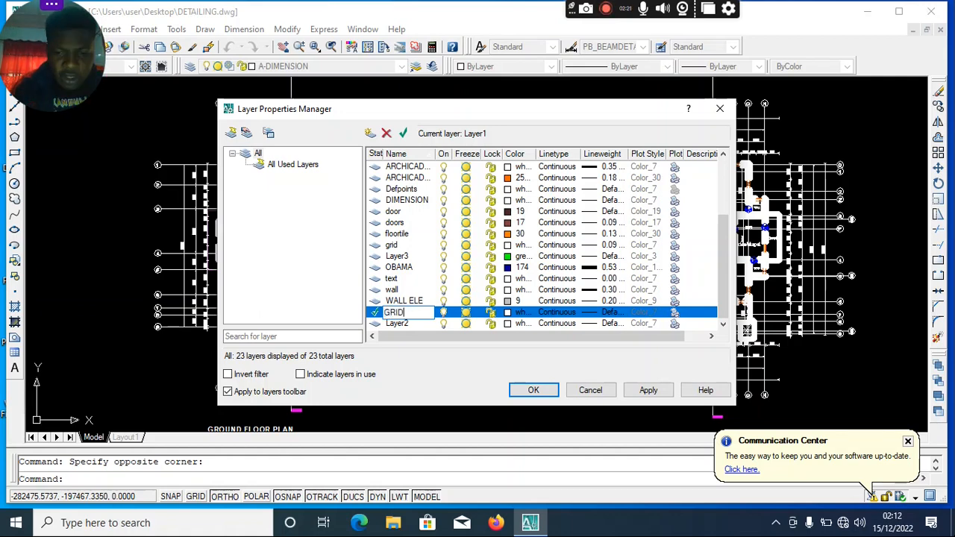
text(LIN)
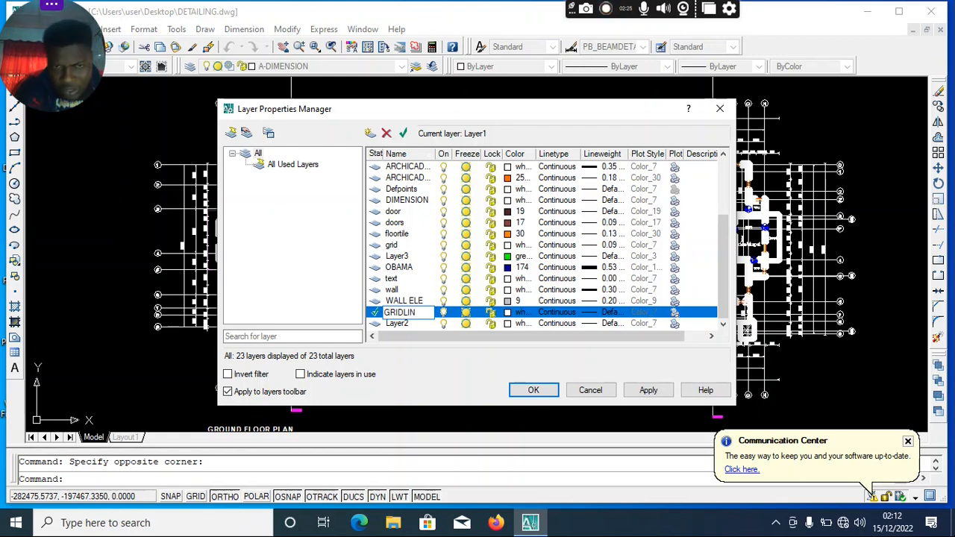
Step: Rename the second new layer COLUM and apply the layer changes
double_click(412, 323)
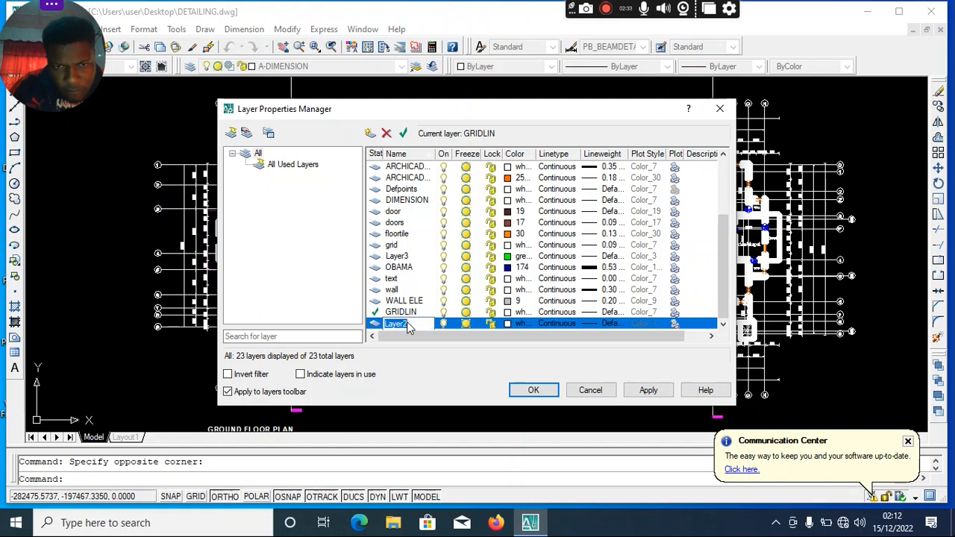
text(COLUM)
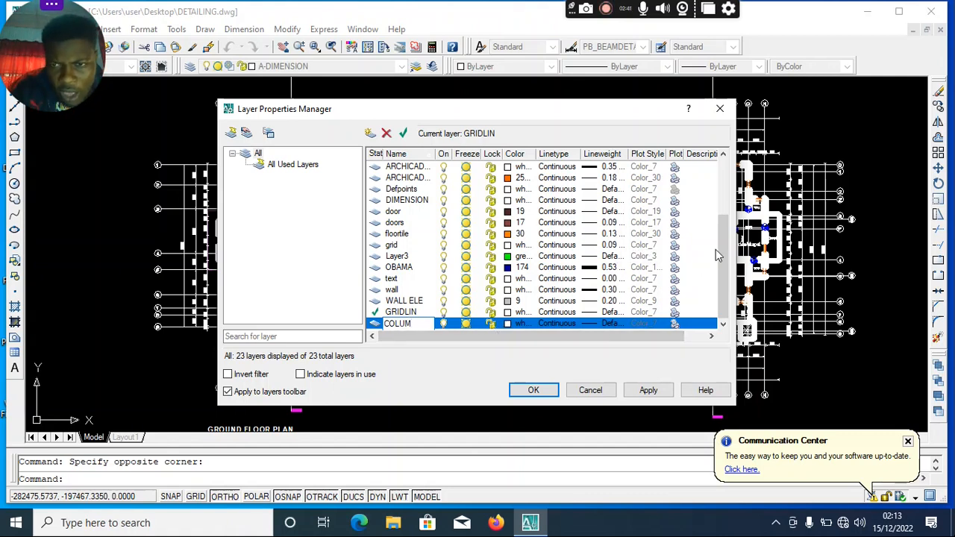
mouse_move(722, 255)
mouse_down()
mouse_move(713, 184)
mouse_move(728, 255)
mouse_up()
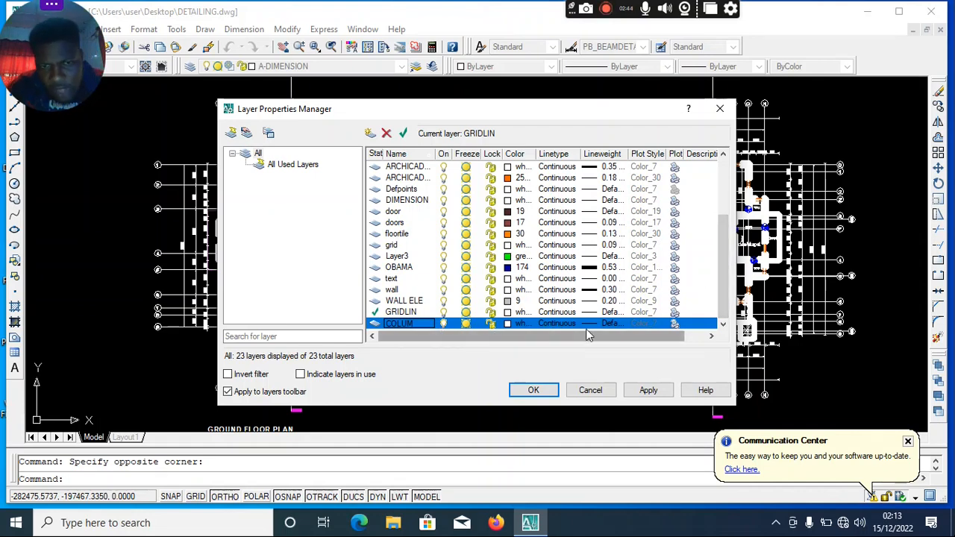
click(649, 390)
click(533, 390)
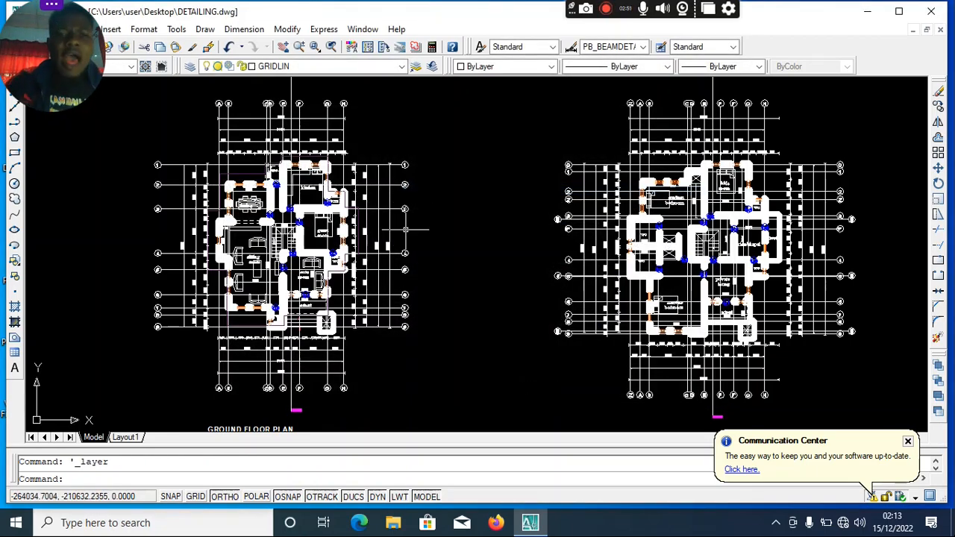
Step: Select the ground floor plan's horizontal and vertical grid lines together with the bubbles along its right and upper sides
click(451, 341)
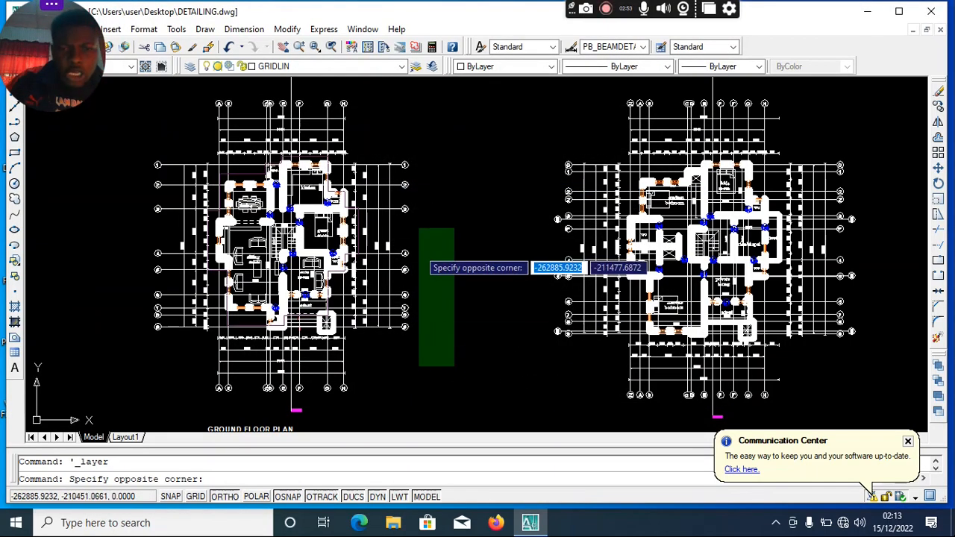
click(396, 133)
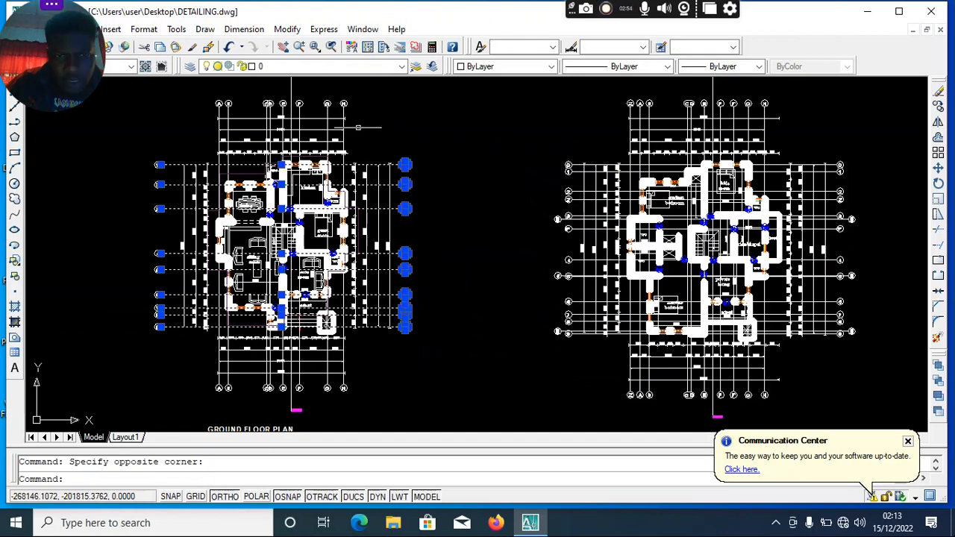
scroll(288, 105, up, 3)
click(429, 116)
scroll(377, 105, down, 2)
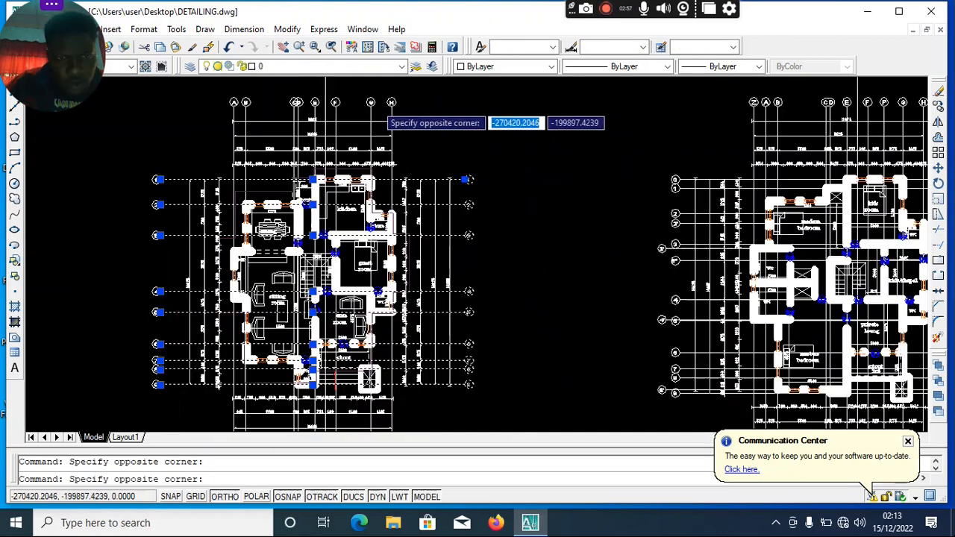
click(224, 91)
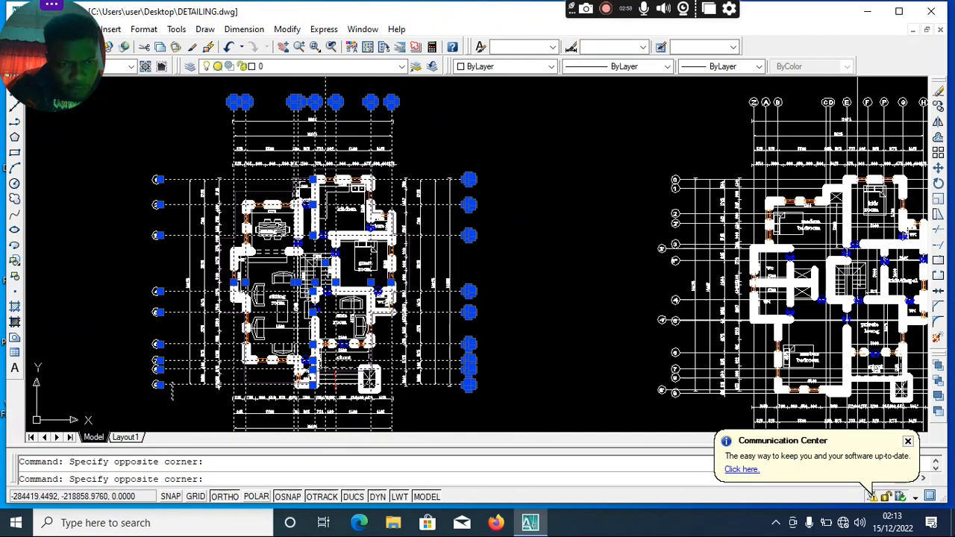
Step: Add the grid bubbles along the ground floor plan's left and lower sides to the selection
click(223, 401)
click(113, 135)
scroll(186, 224, down, 3)
scroll(254, 195, up, 8)
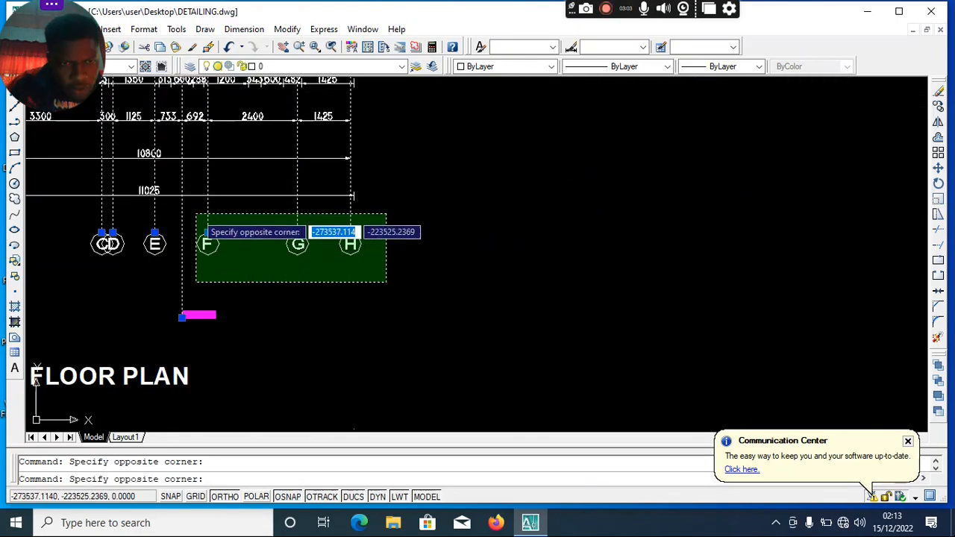
click(197, 214)
scroll(291, 258, down, 2)
scroll(245, 279, up, 3)
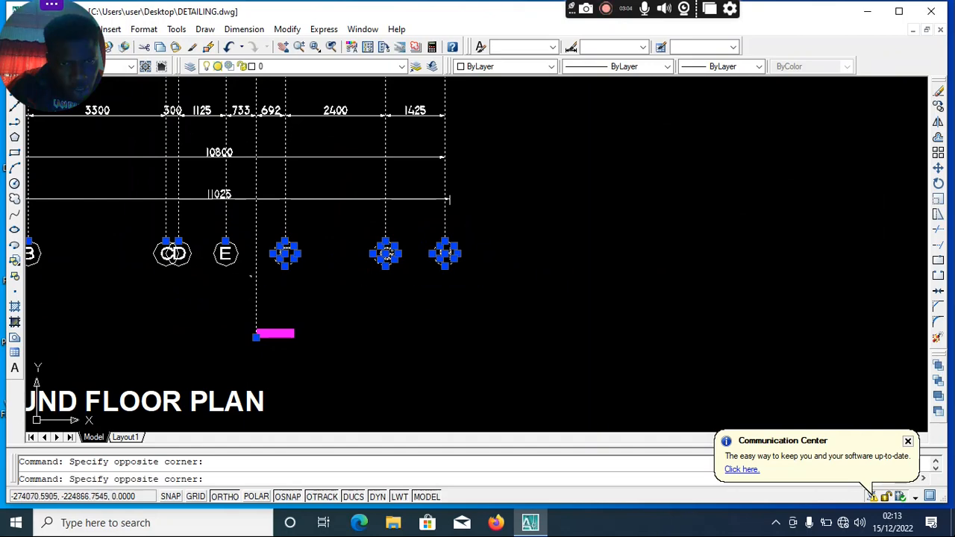
scroll(266, 249, down, 2)
click(271, 256)
click(69, 228)
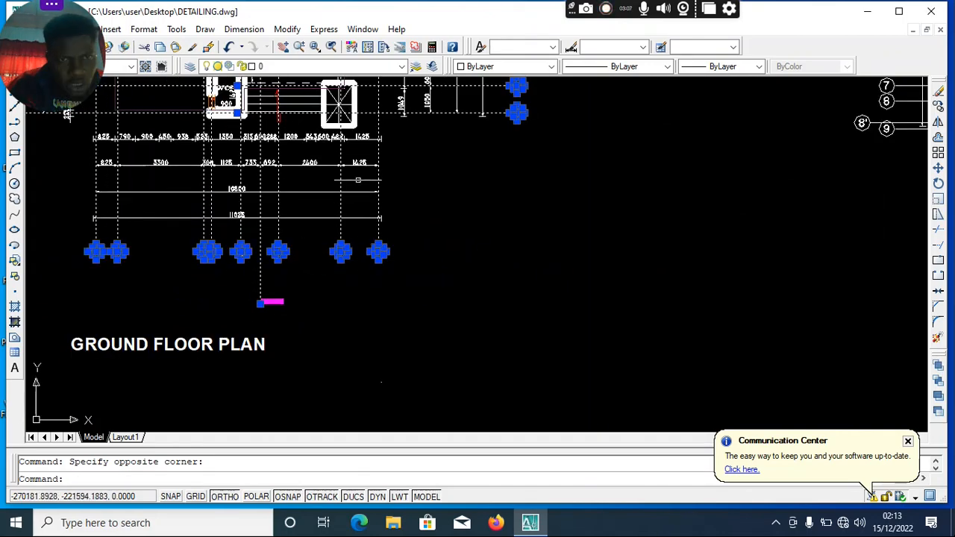
Step: Assign the selected grid lines and bubbles to the GRIDLIN layer and clear the selection
click(306, 67)
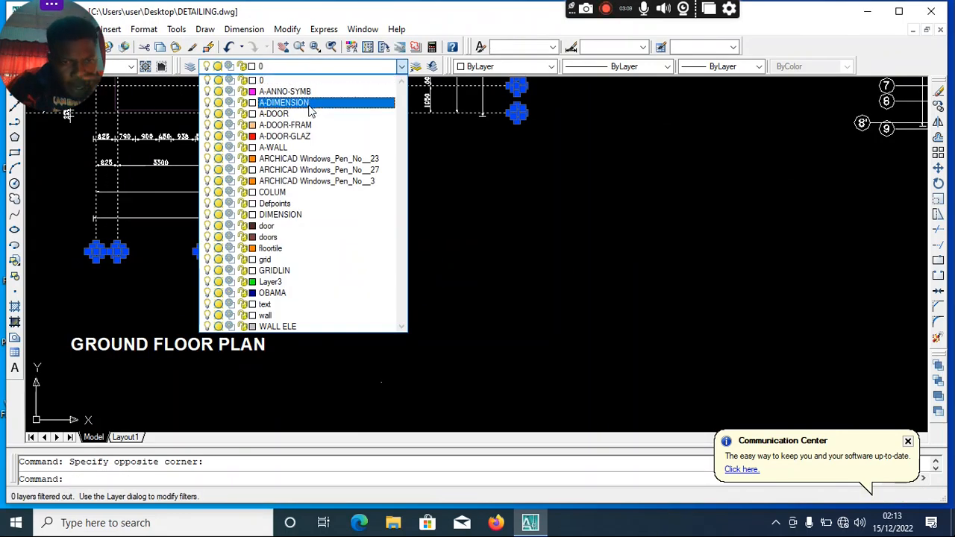
click(294, 270)
scroll(328, 268, down, 4)
scroll(338, 278, up, 2)
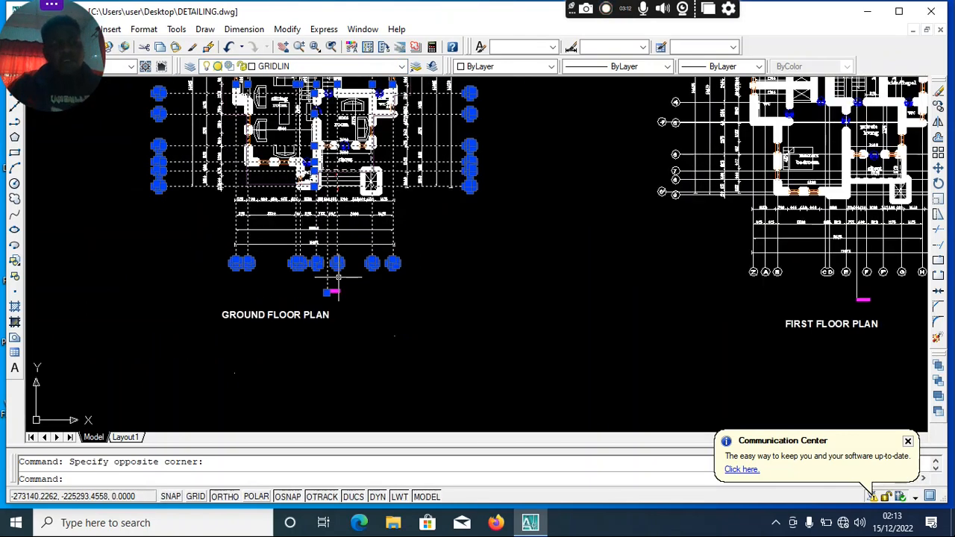
key(Escape)
Step: Erase the ground floor plan's section line with its lower marker, and the magenta section marker above the plan
scroll(332, 290, up, 2)
click(354, 303)
click(317, 279)
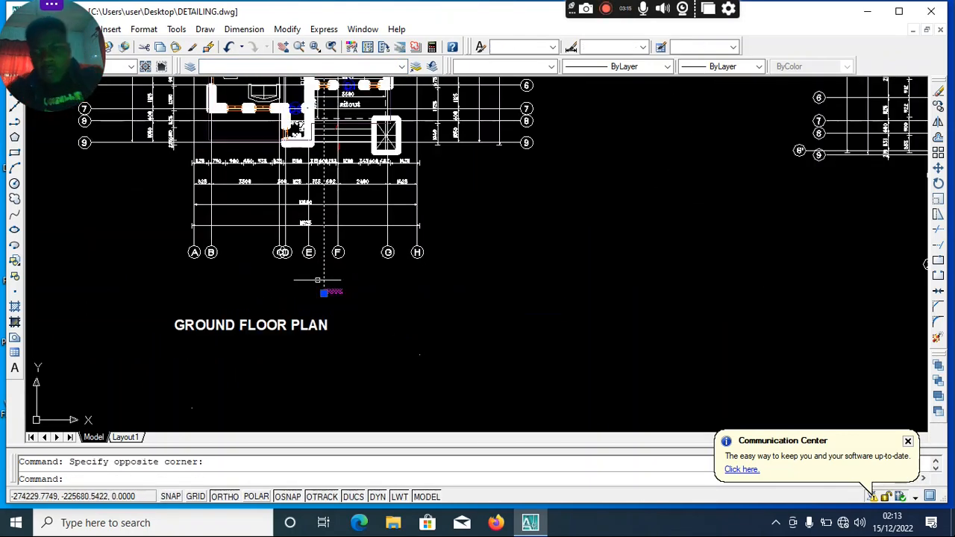
key(Delete)
scroll(399, 346, down, 5)
scroll(407, 348, down, 3)
scroll(398, 296, up, 4)
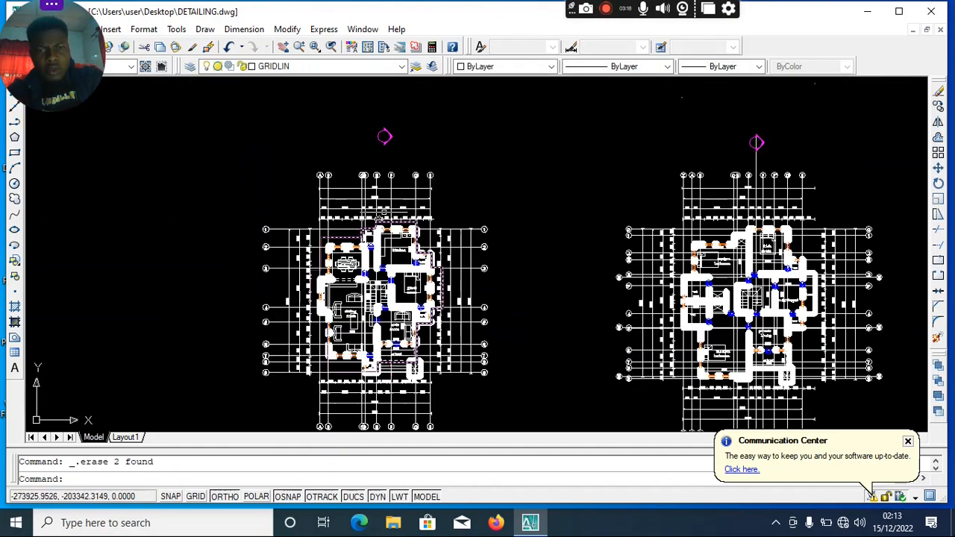
click(408, 159)
click(355, 128)
key(Delete)
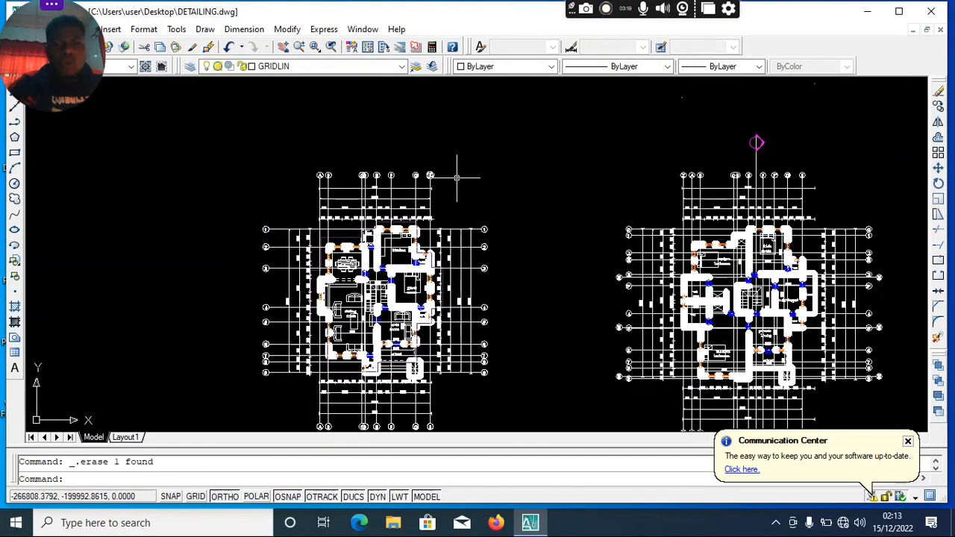
Step: Check which layer grid line H and the ground floor plan's vertical grid lines and upper bubbles are on
scroll(428, 173, up, 3)
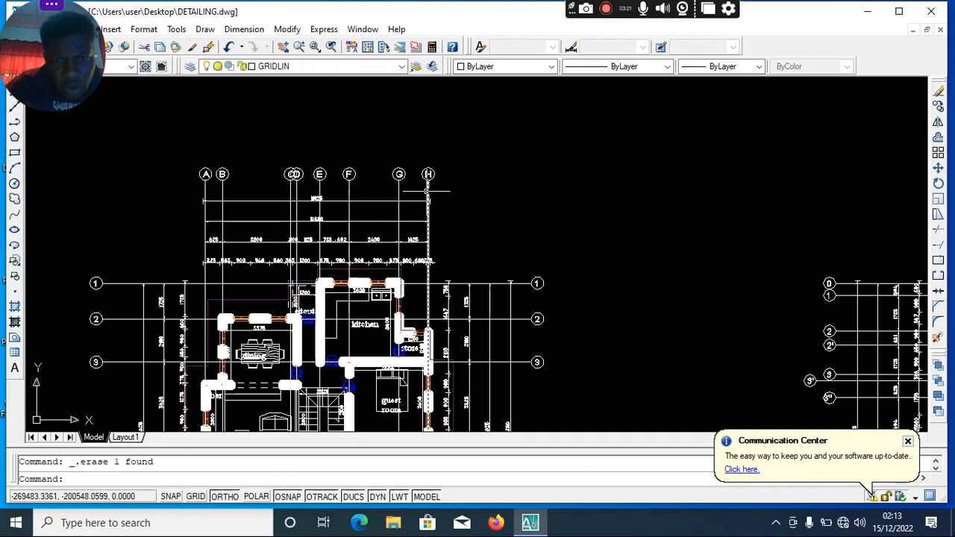
click(425, 191)
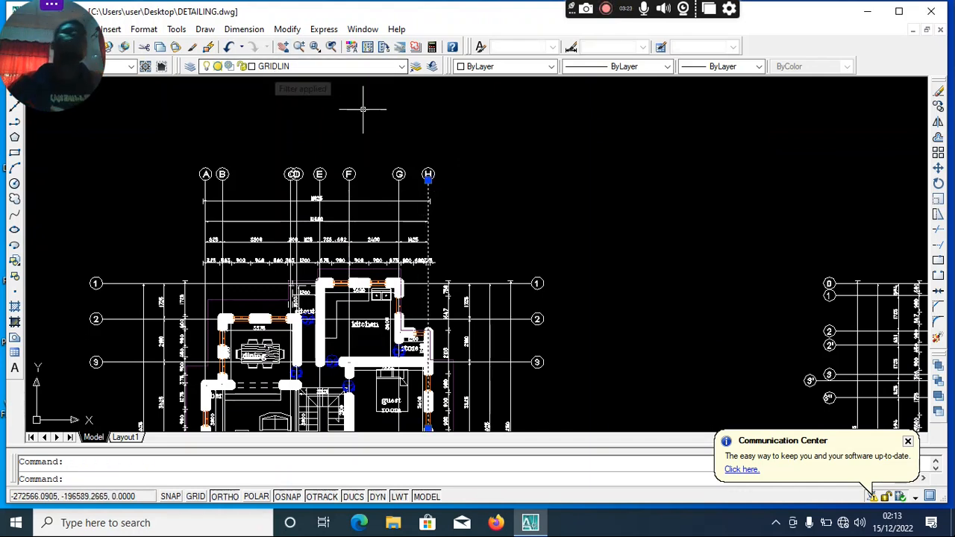
key(Escape)
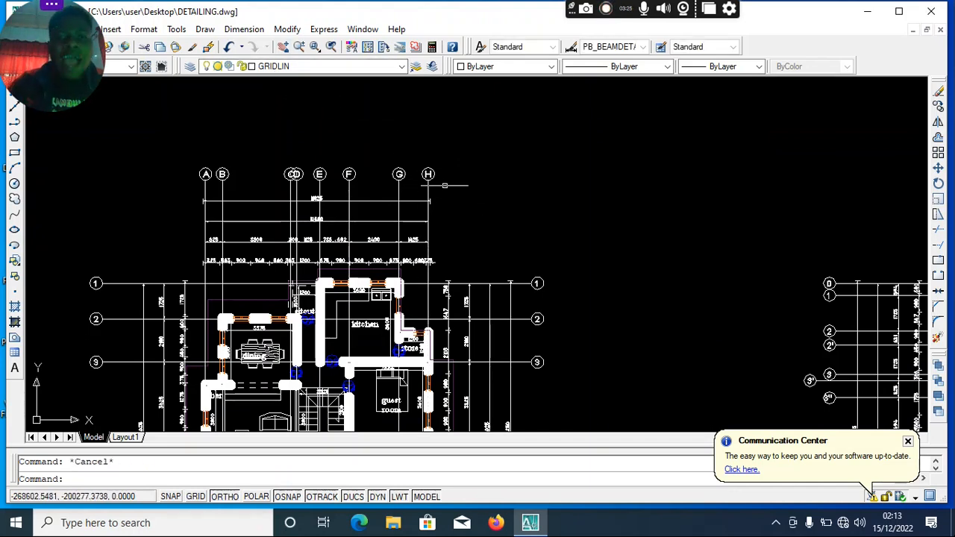
click(451, 187)
click(197, 129)
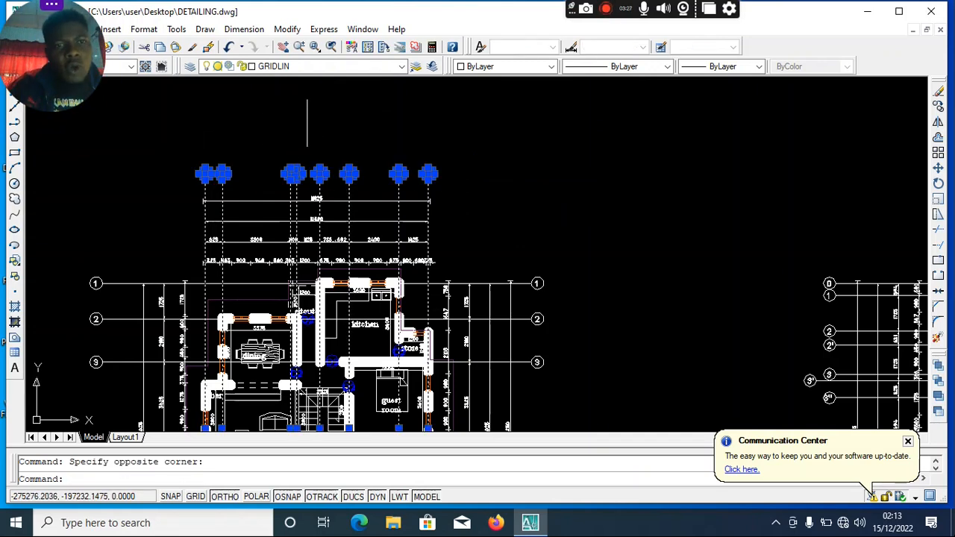
click(317, 82)
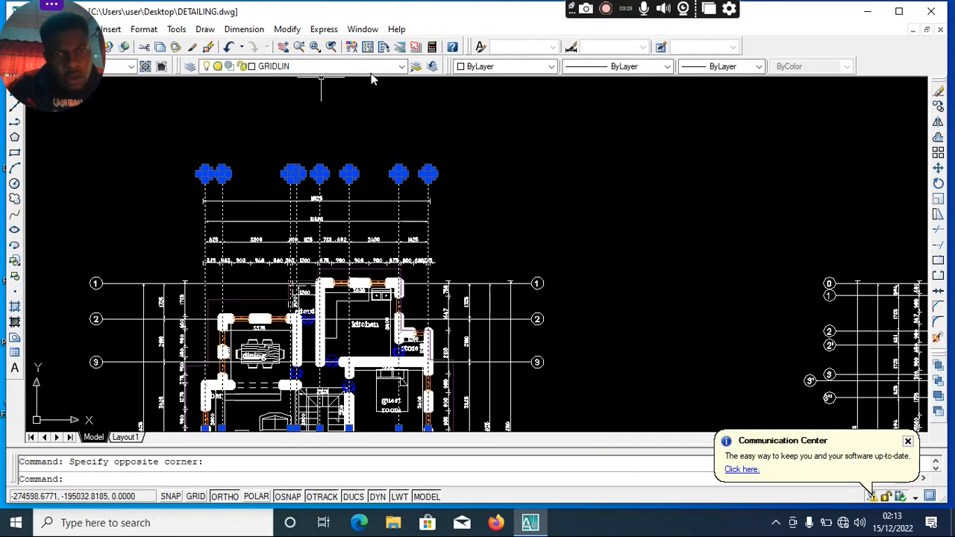
click(373, 67)
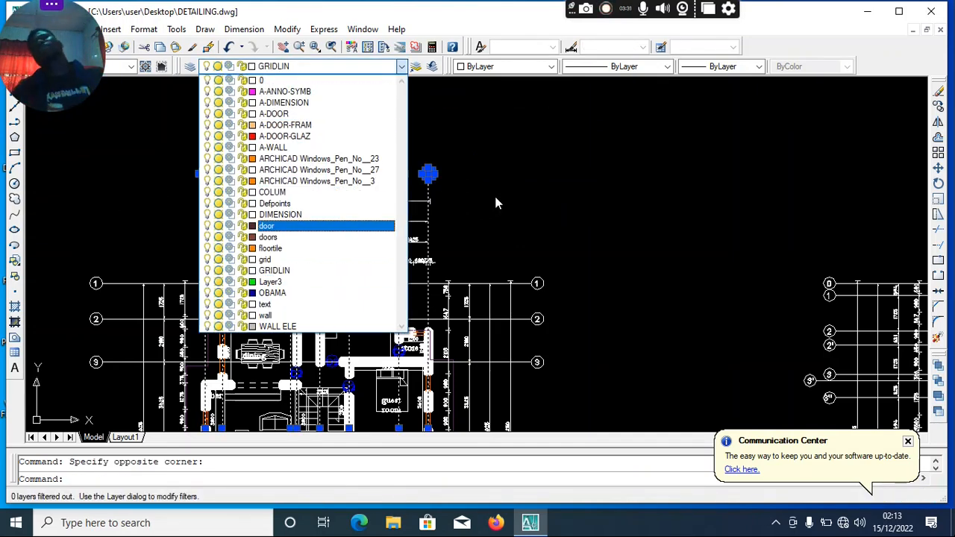
click(494, 193)
scroll(337, 80, down, 1)
scroll(373, 173, up, 1)
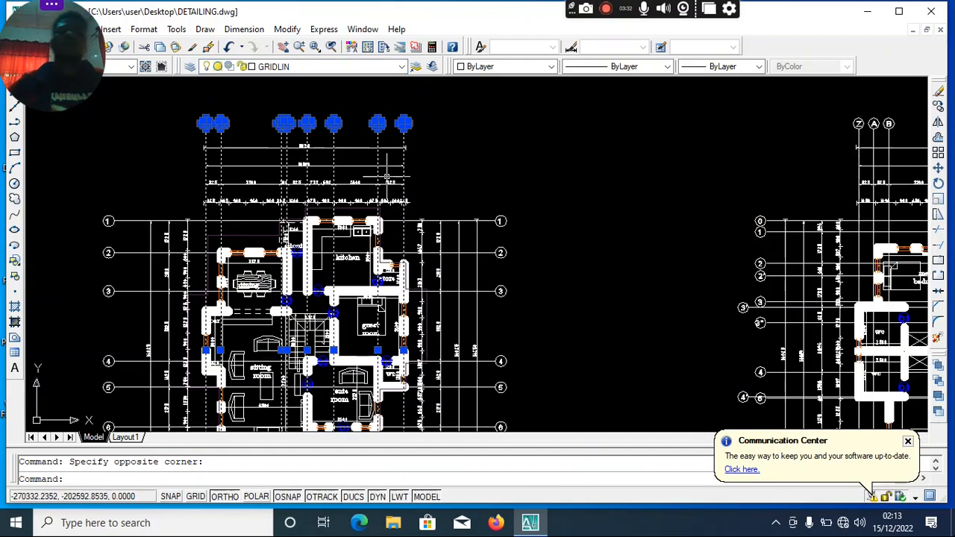
key(Escape)
scroll(391, 175, down, 4)
scroll(400, 131, up, 2)
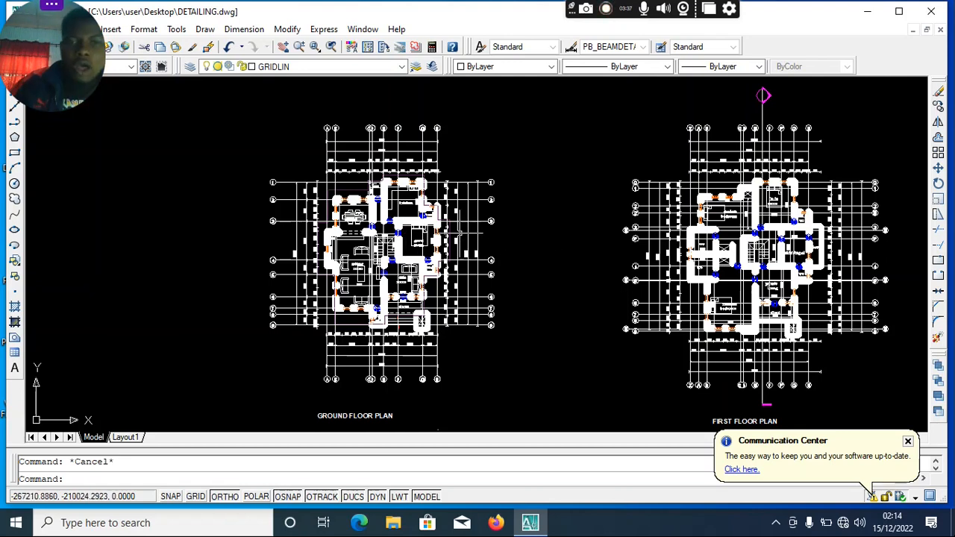
Step: Make COLUM the current layer
scroll(403, 206, up, 2)
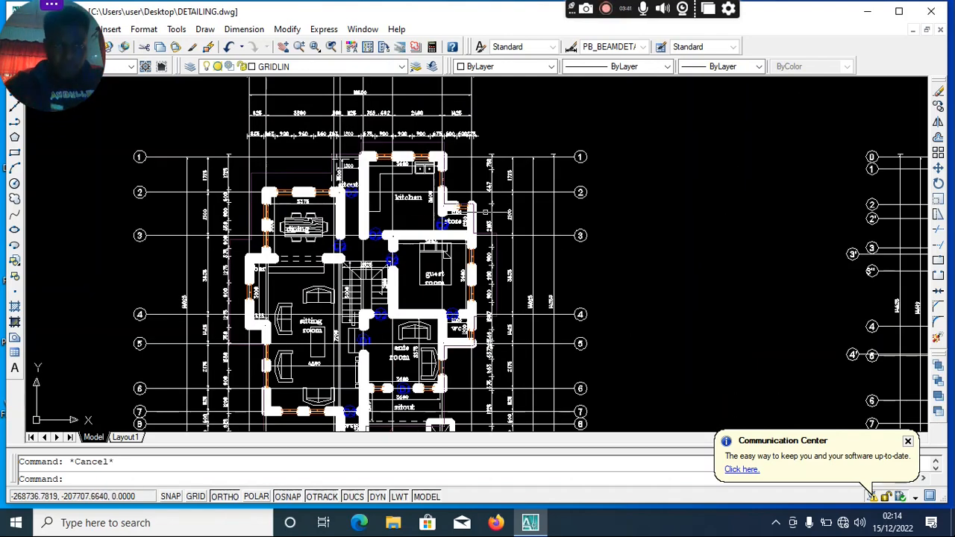
click(336, 67)
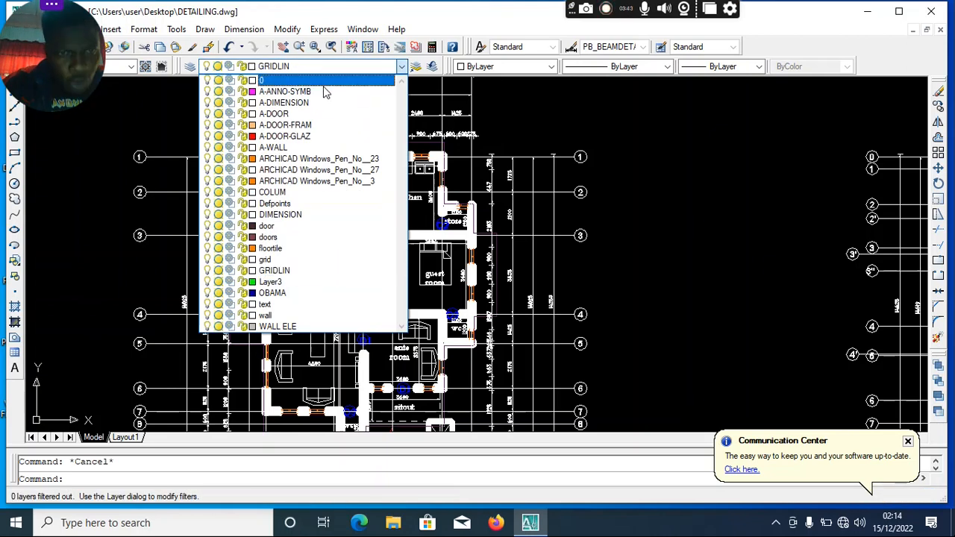
click(674, 155)
click(681, 202)
click(555, 147)
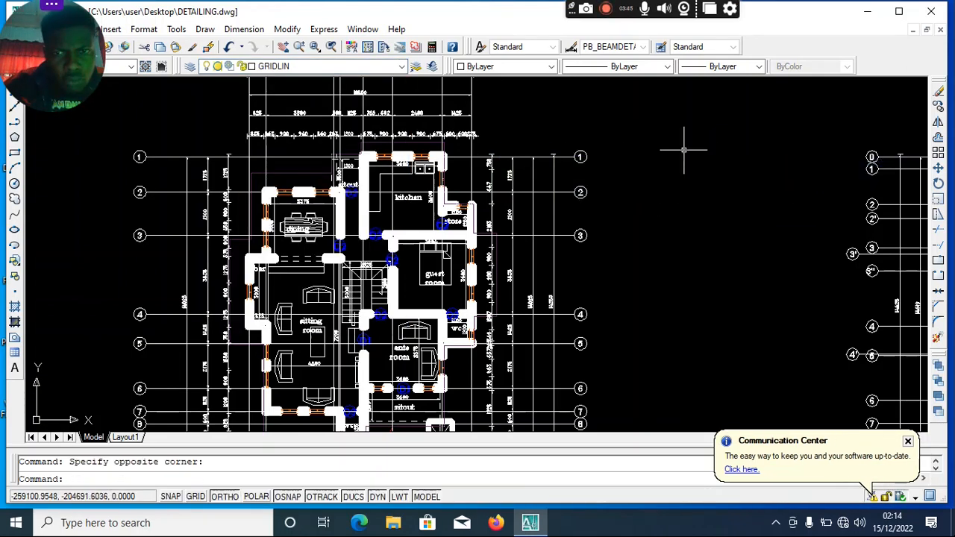
click(319, 66)
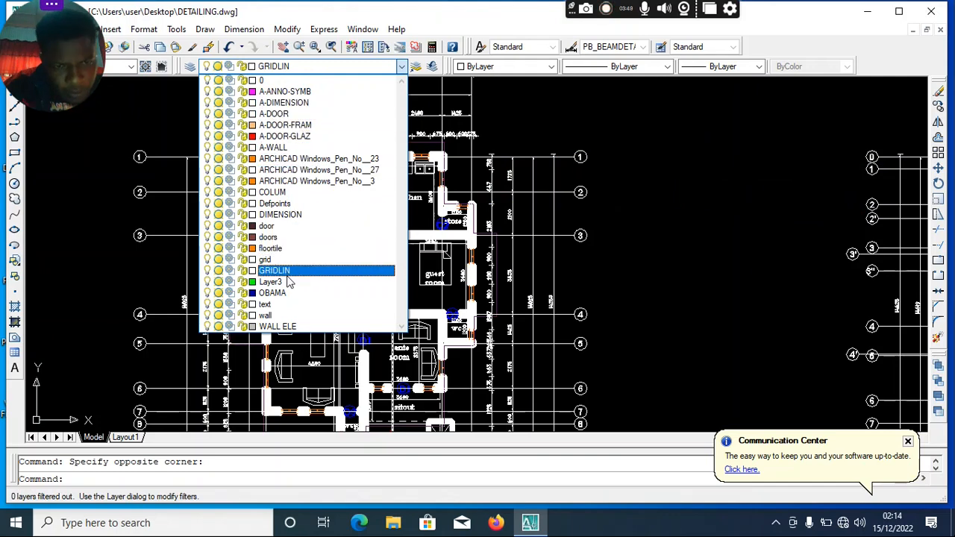
click(286, 192)
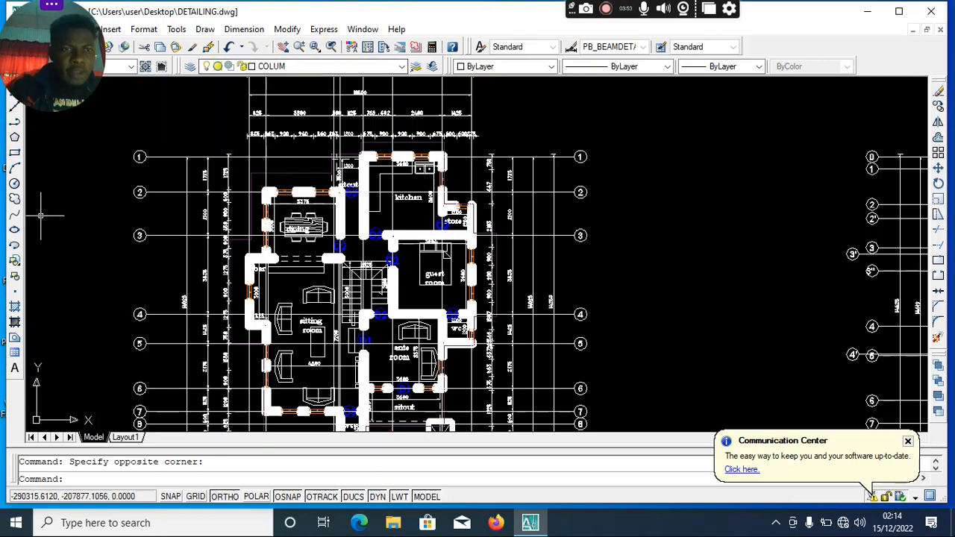
Step: Draw a 225 by 225 column rectangle at the dining room's upper-left wall corner, spanning the wall thickness
click(14, 154)
scroll(294, 168, up, 5)
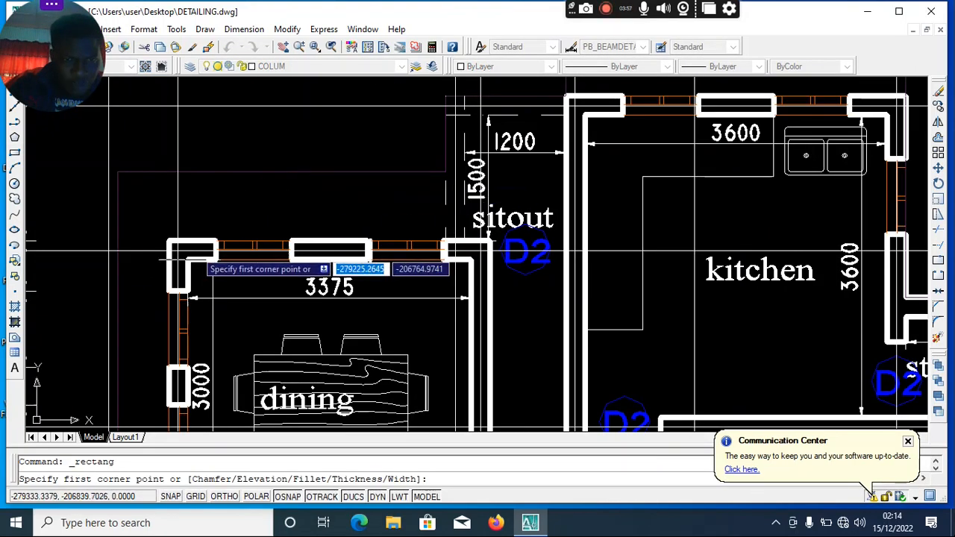
click(191, 256)
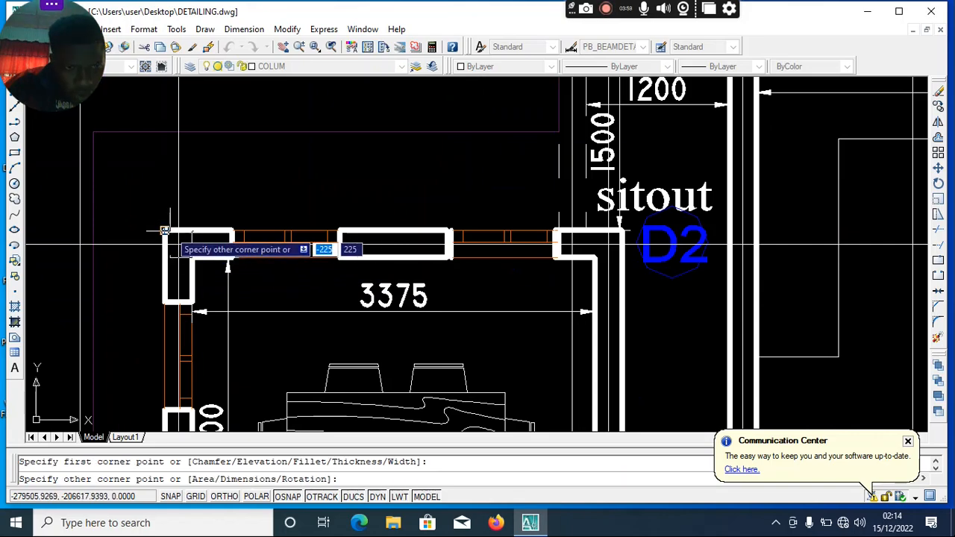
click(165, 230)
scroll(168, 235, down, 4)
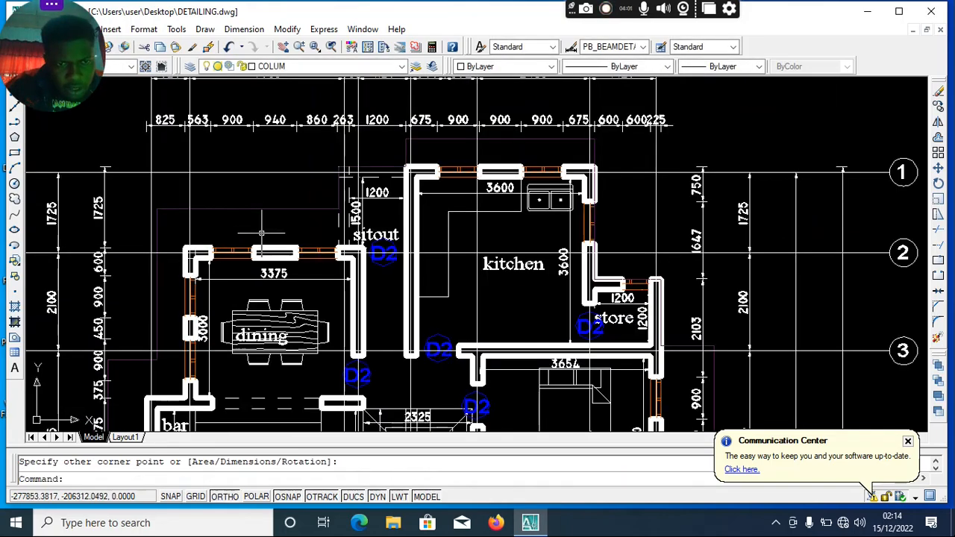
scroll(191, 256, up, 4)
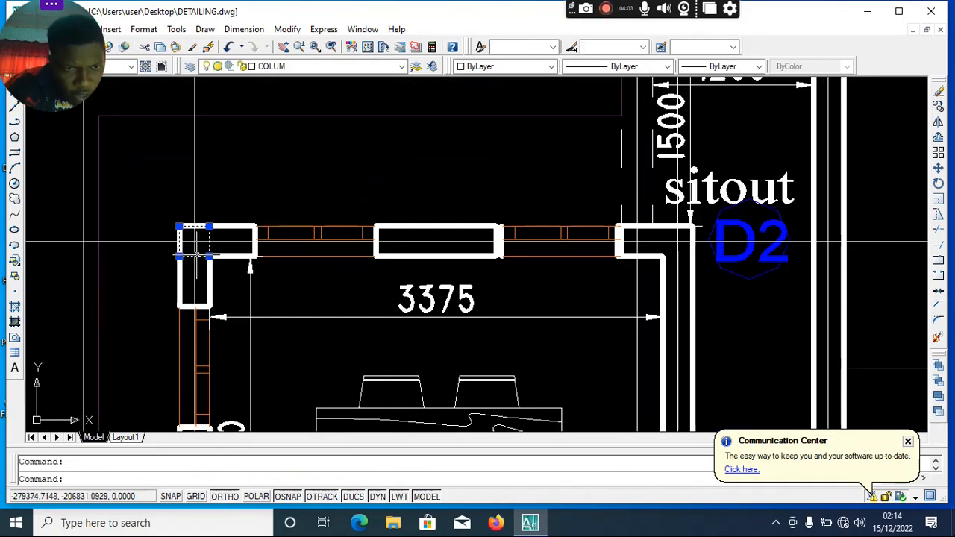
right_click(196, 242)
click(257, 375)
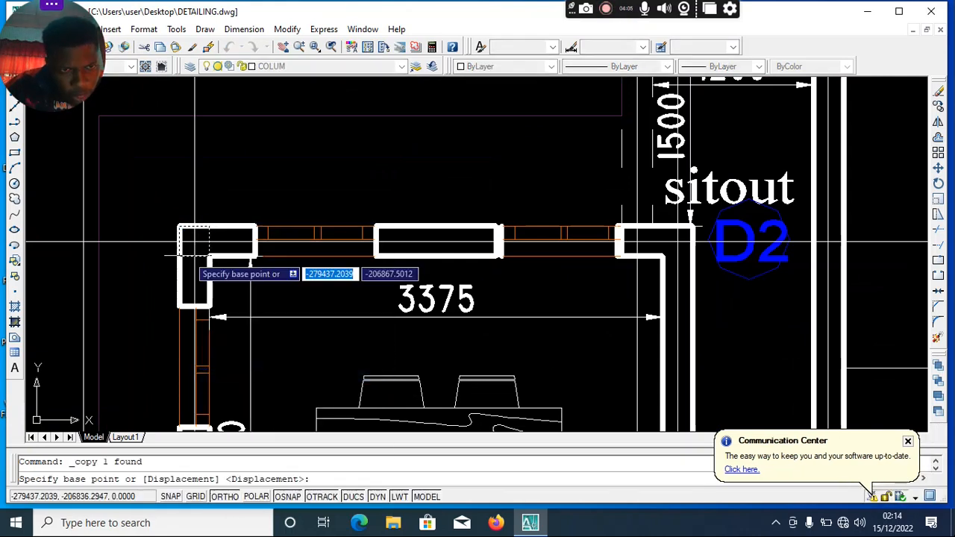
click(195, 242)
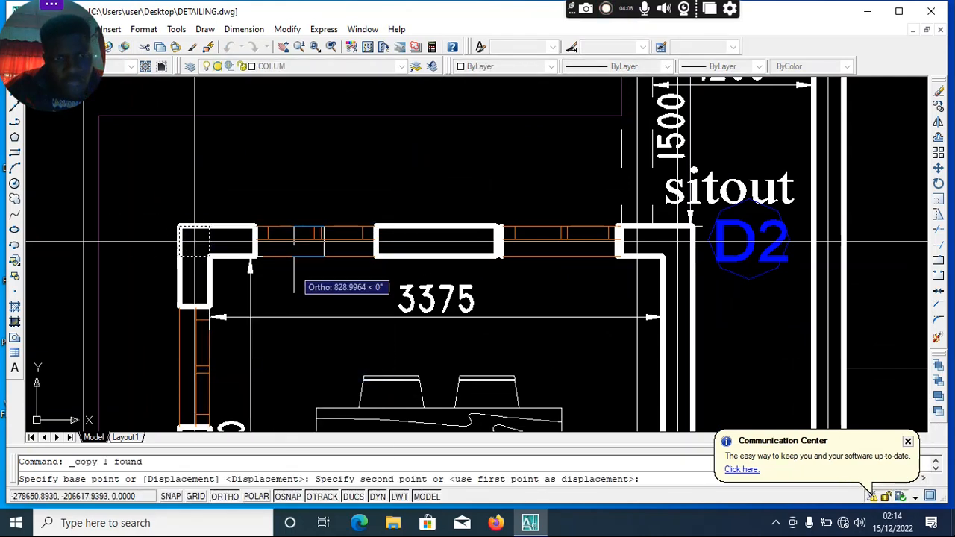
scroll(395, 273, down, 2)
scroll(515, 267, up, 3)
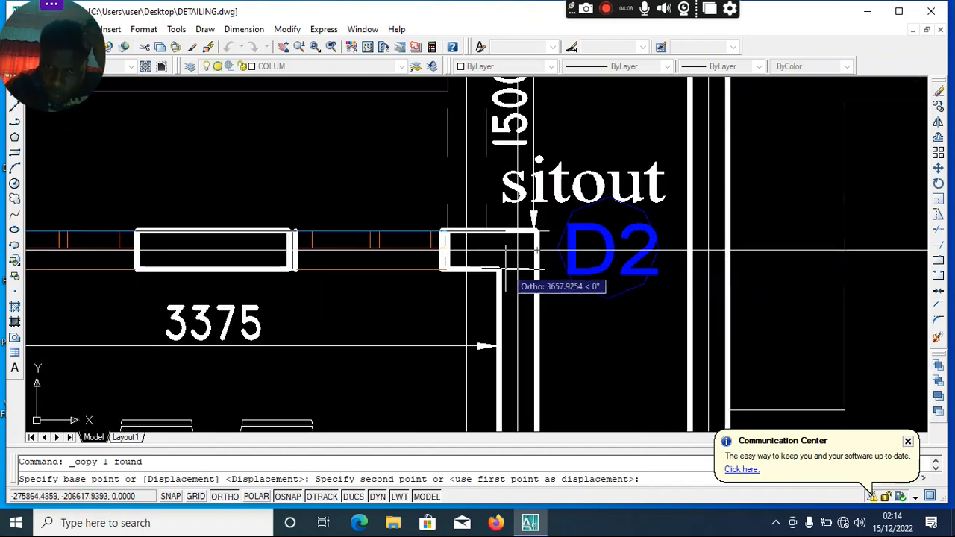
scroll(455, 294, down, 4)
scroll(478, 281, up, 3)
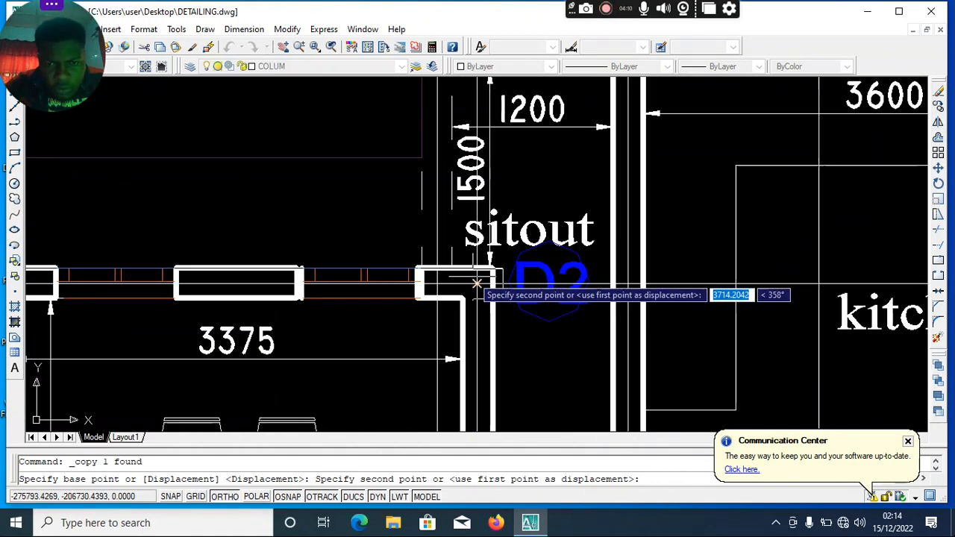
key(Escape)
Step: Start copying the column rectangle from its lower-right corner towards the dining room's upper-right wall corner
scroll(447, 283, down, 4)
scroll(405, 283, up, 6)
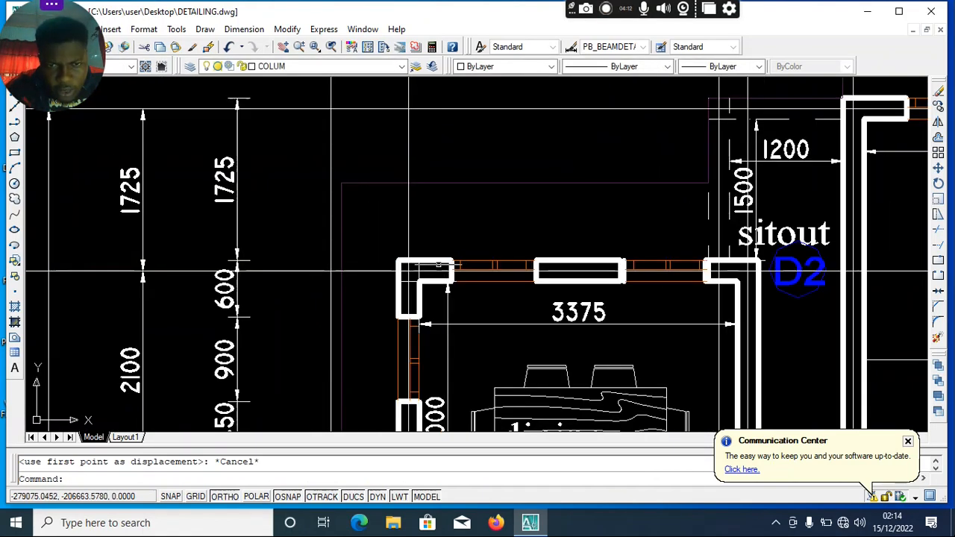
click(405, 304)
click(405, 281)
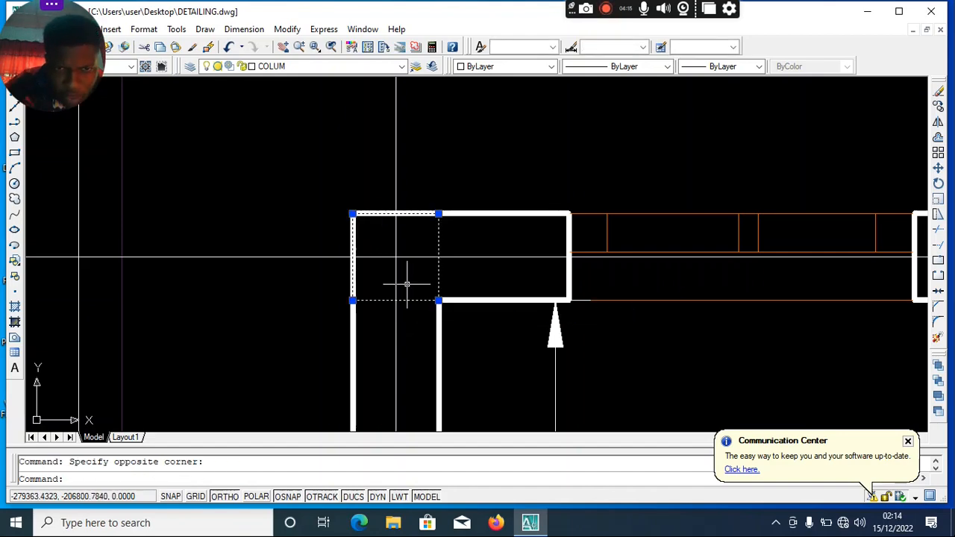
right_click(407, 281)
click(461, 375)
click(426, 301)
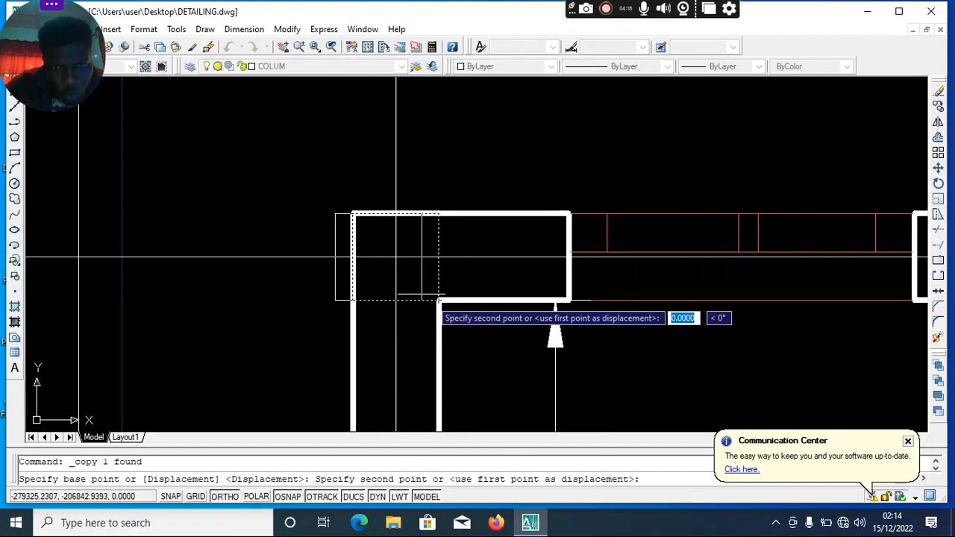
scroll(320, 186, up, 5)
scroll(234, 191, down, 4)
scroll(406, 194, up, 6)
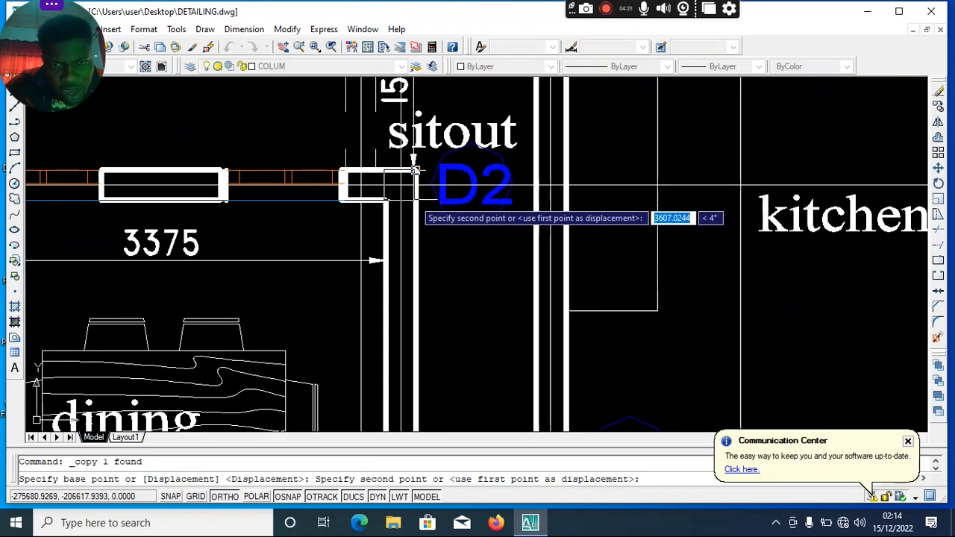
Step: Check the running object snap modes and place the column copy at the dining room's upper-right wall corner
scroll(415, 170, up, 2)
scroll(387, 224, up, 1)
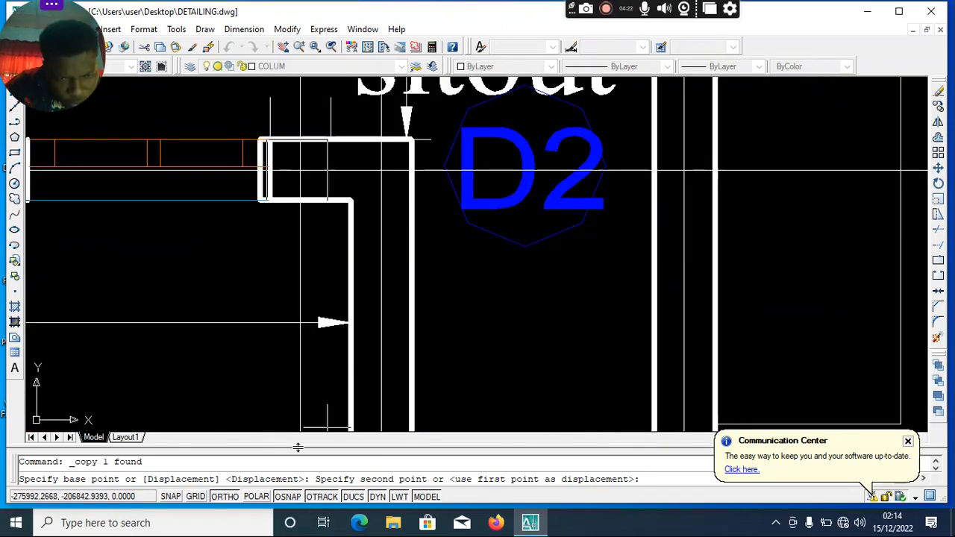
right_click(287, 497)
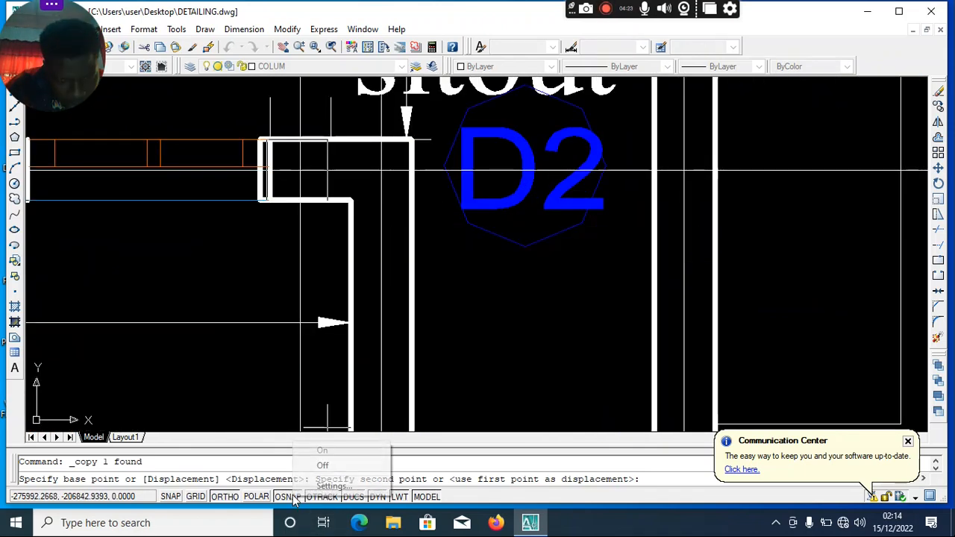
click(333, 486)
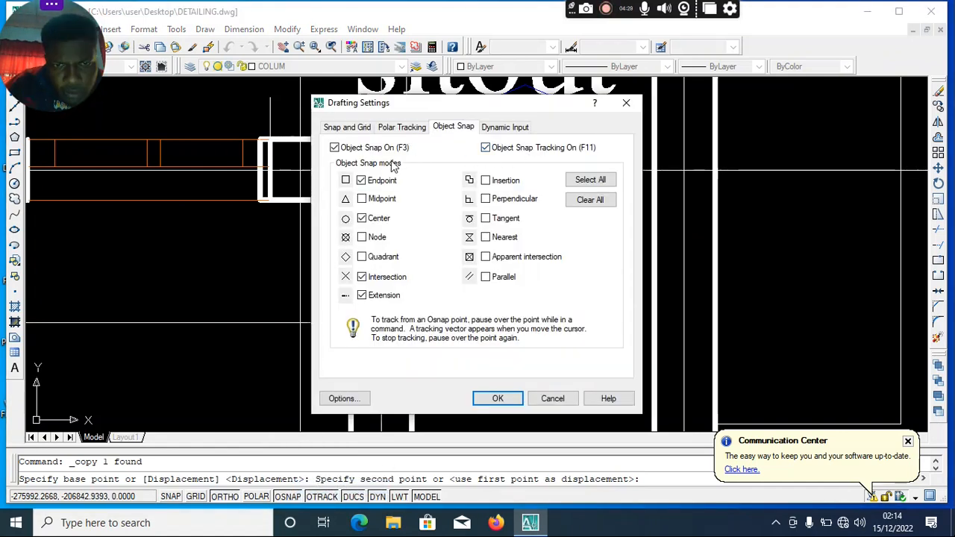
click(495, 399)
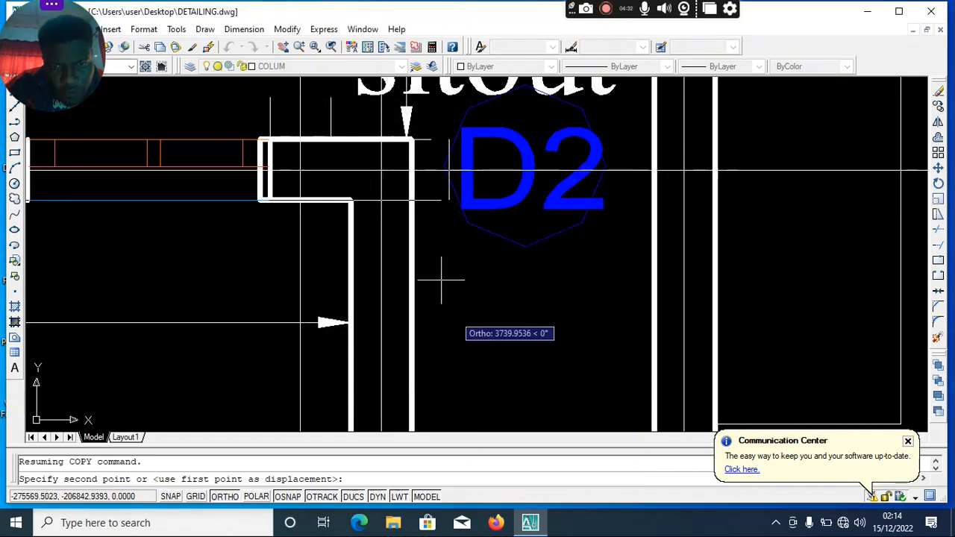
click(409, 201)
Step: Place column copies at the stair-side end of the short wall below the dining room and at the dining–bar wall junction, and finish copying
scroll(409, 201, down, 5)
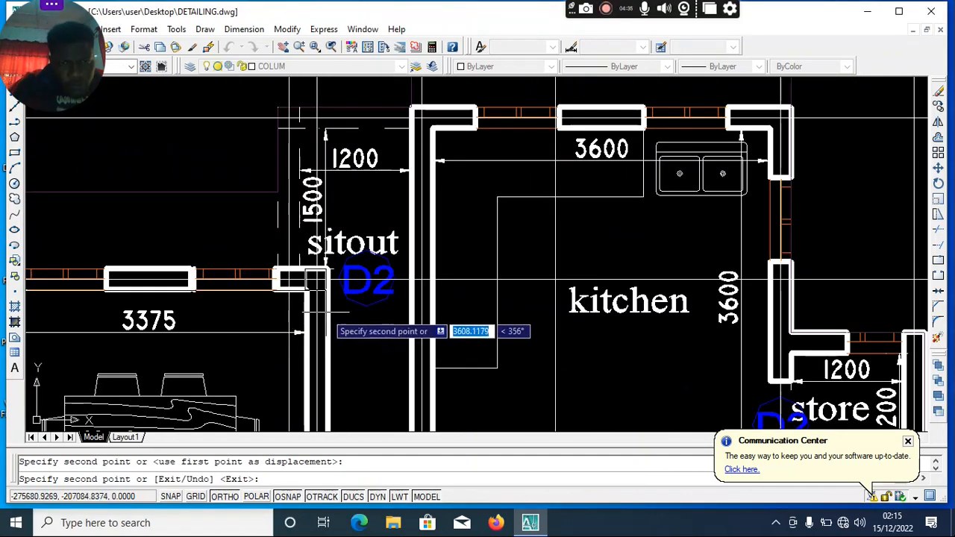
scroll(477, 269, down, 3)
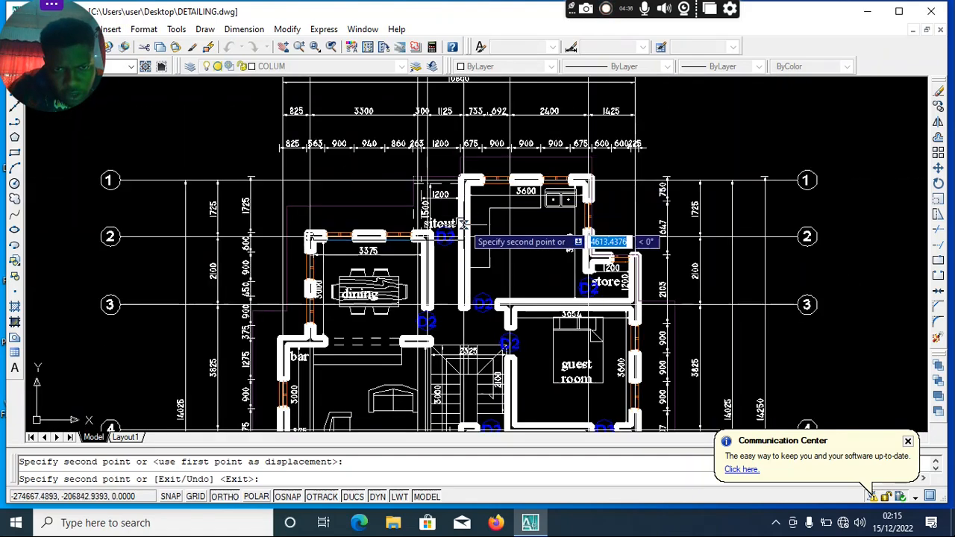
scroll(458, 224, down, 2)
scroll(440, 343, up, 4)
scroll(405, 367, up, 4)
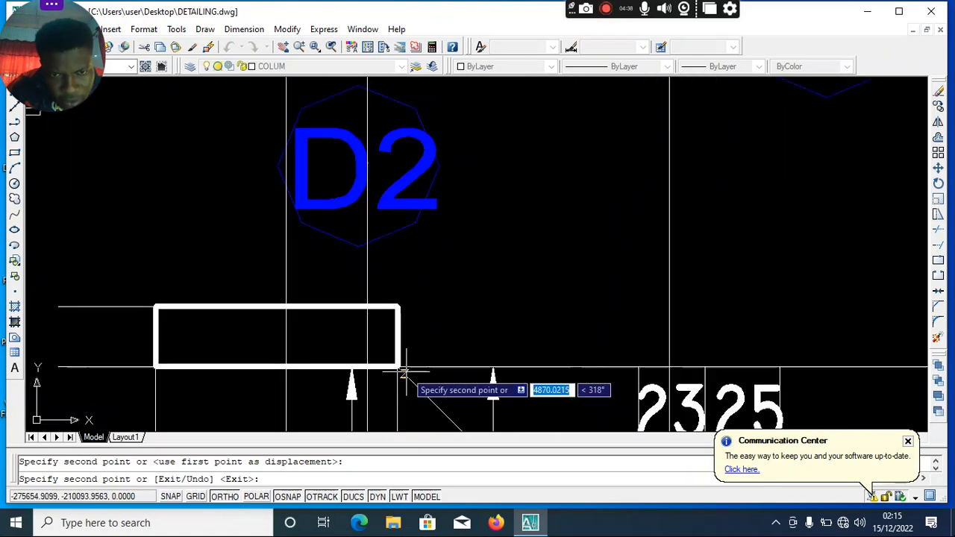
click(391, 365)
scroll(491, 254, down, 5)
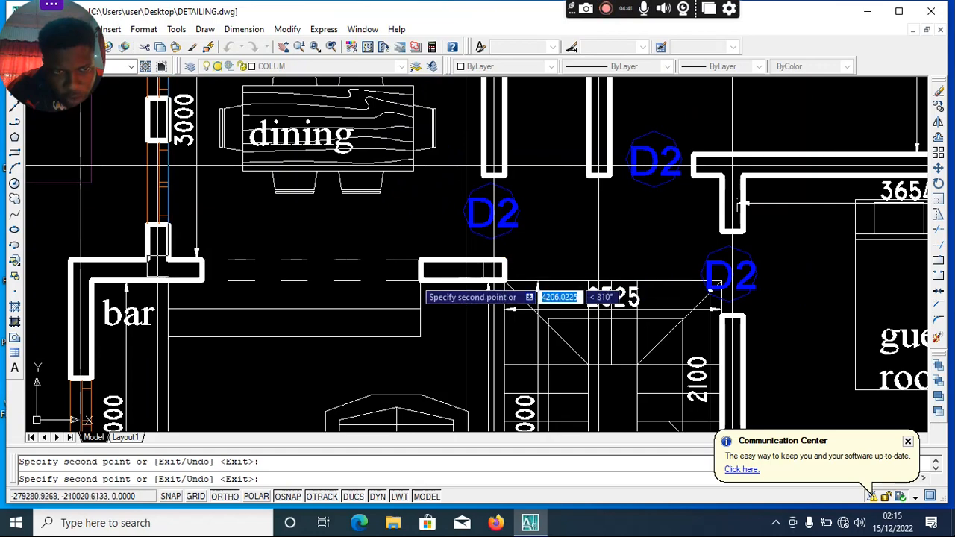
scroll(127, 288, up, 2)
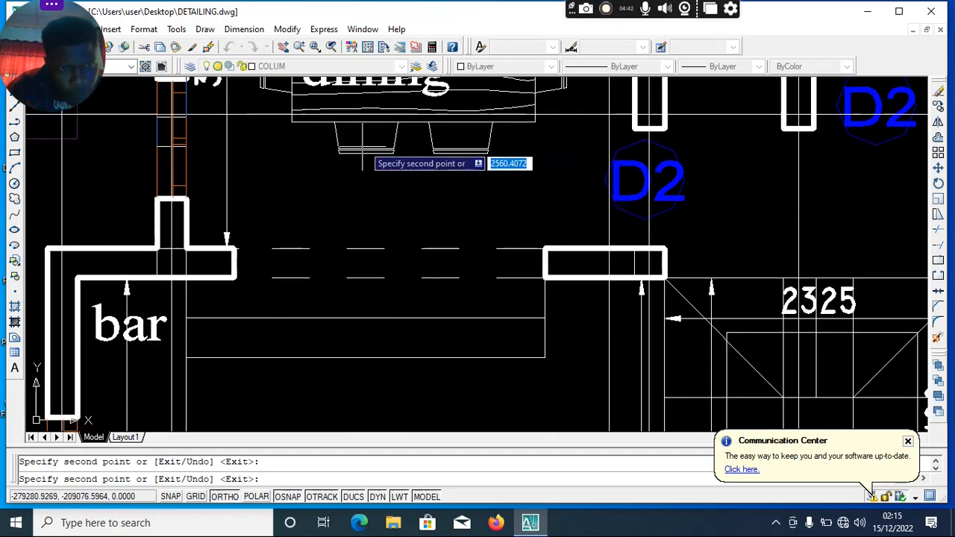
scroll(348, 196, down, 5)
scroll(425, 137, up, 4)
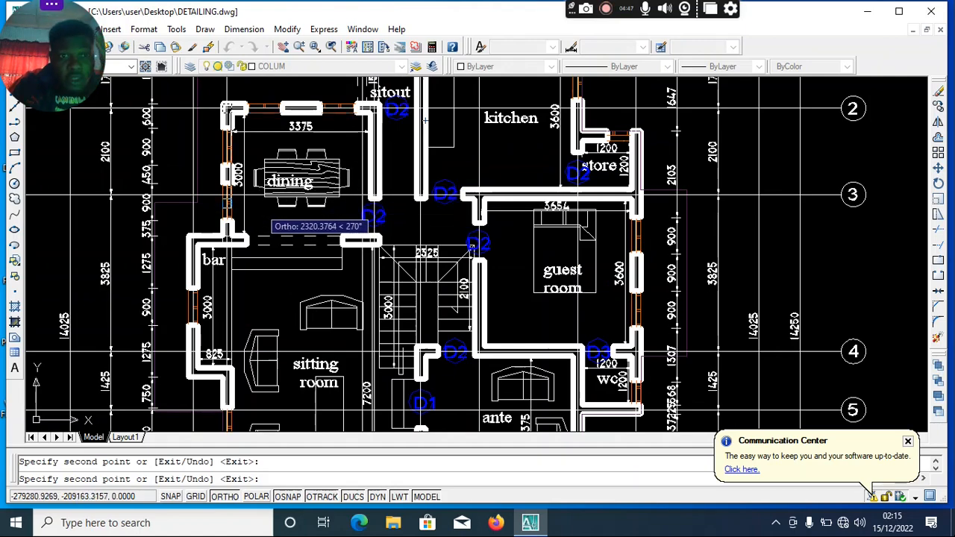
scroll(301, 206, down, 1)
key(Escape)
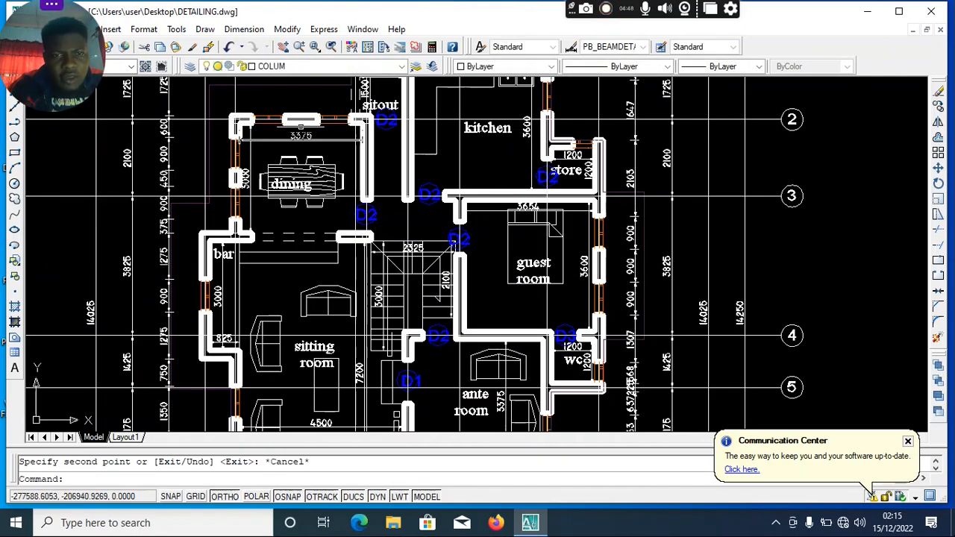
Step: Set the COLUM layer's color to yellow, index 50
click(191, 67)
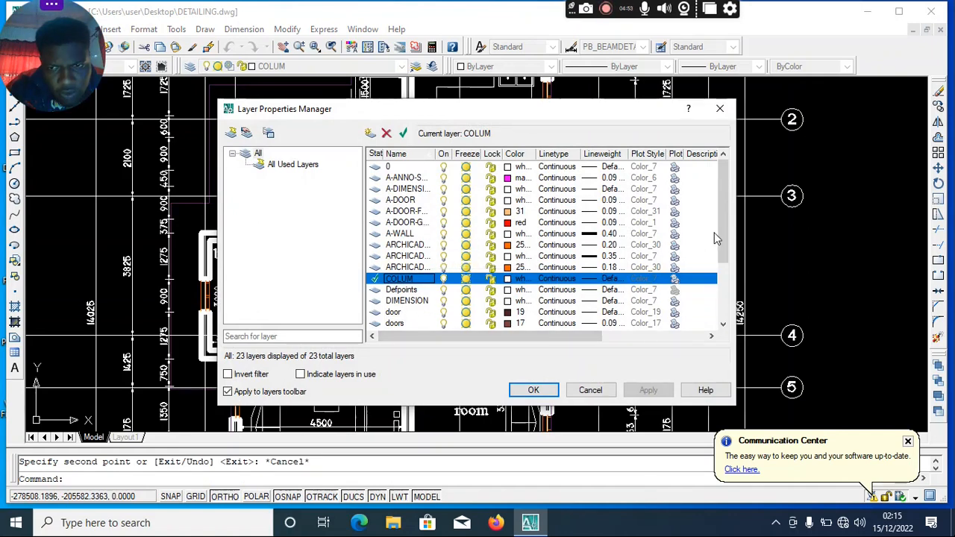
drag(731, 236, 723, 277)
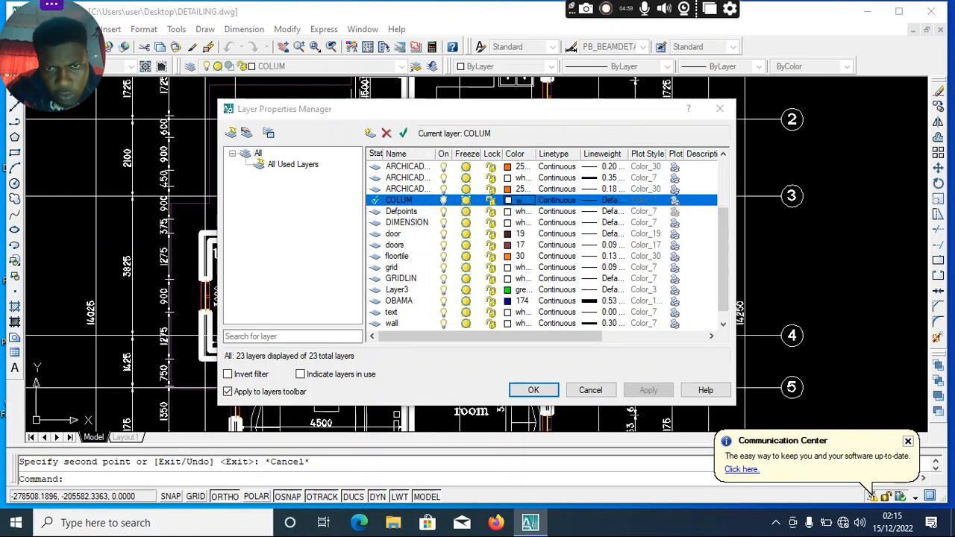
click(518, 200)
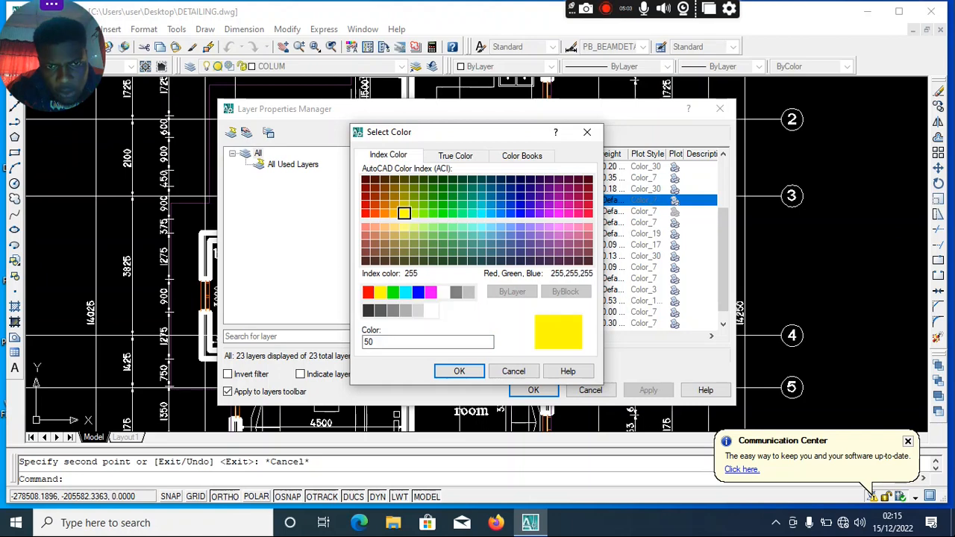
click(461, 371)
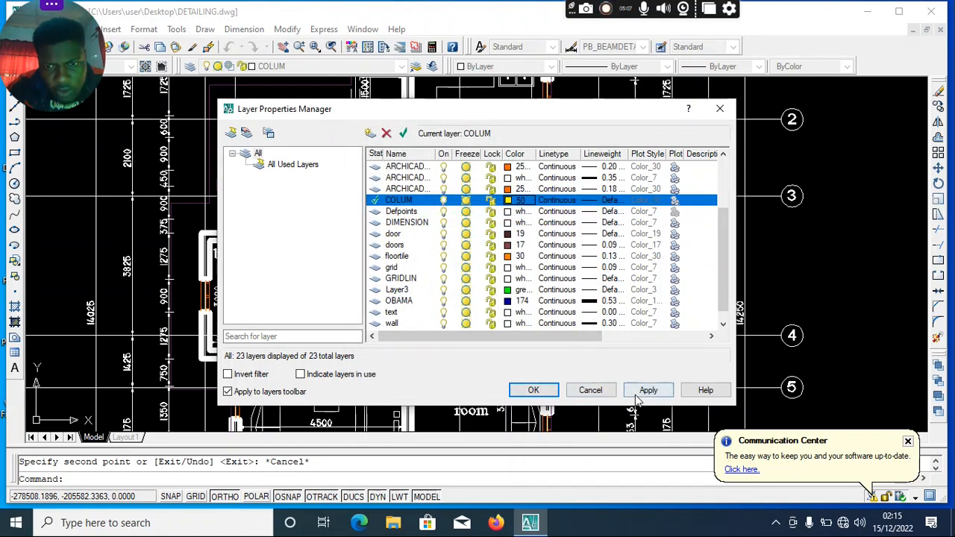
click(533, 390)
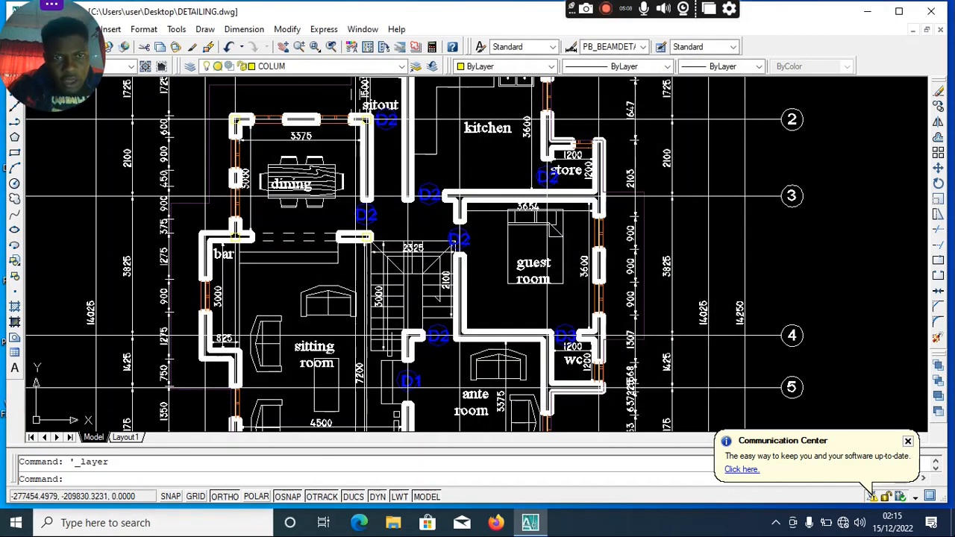
Step: Set the COLUM layer's lineweight to 0.40 mm
scroll(237, 138, up, 3)
scroll(237, 138, up, 1)
scroll(235, 119, up, 4)
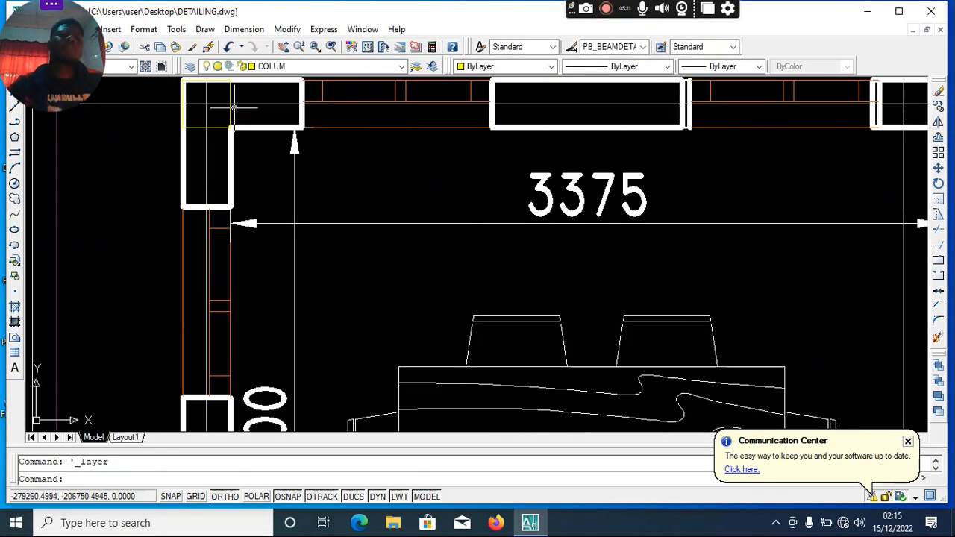
click(191, 67)
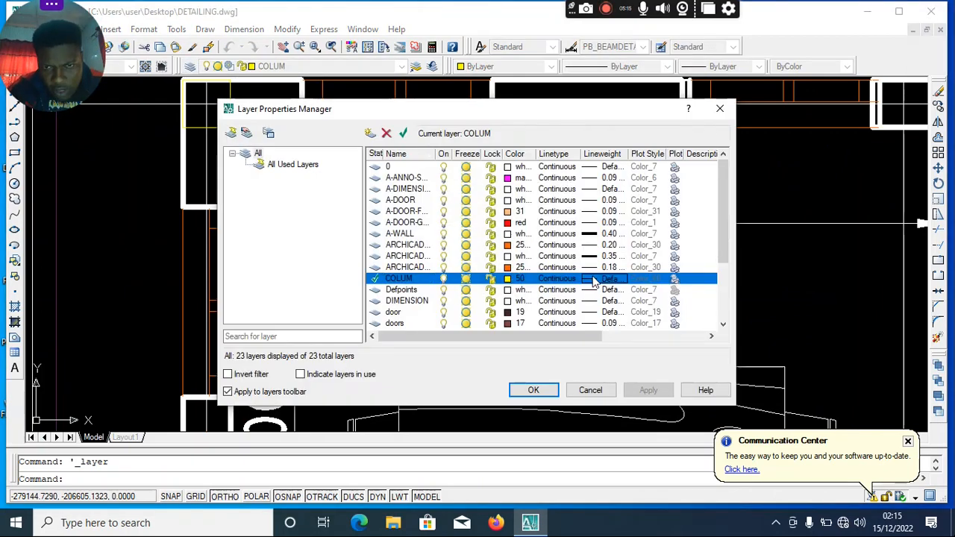
click(595, 280)
scroll(490, 256, down, 3)
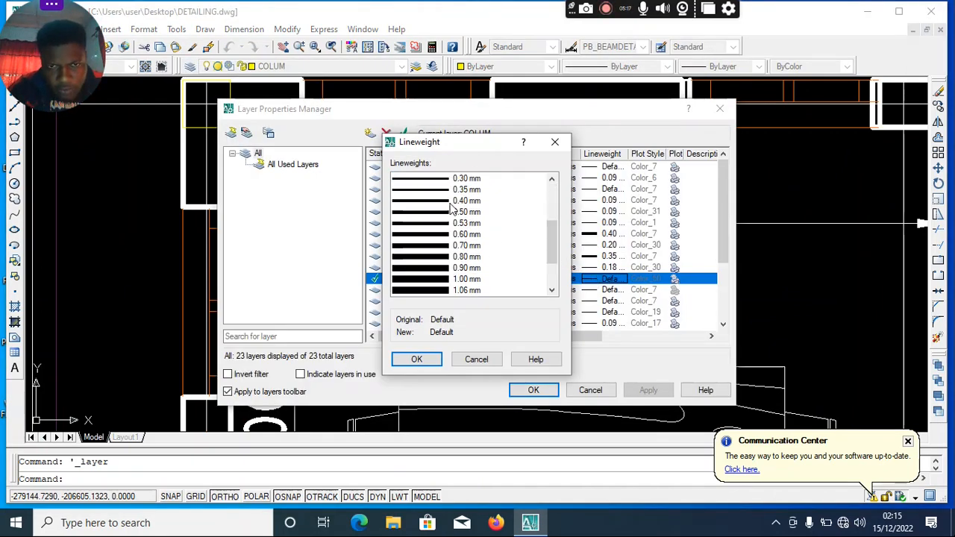
click(420, 359)
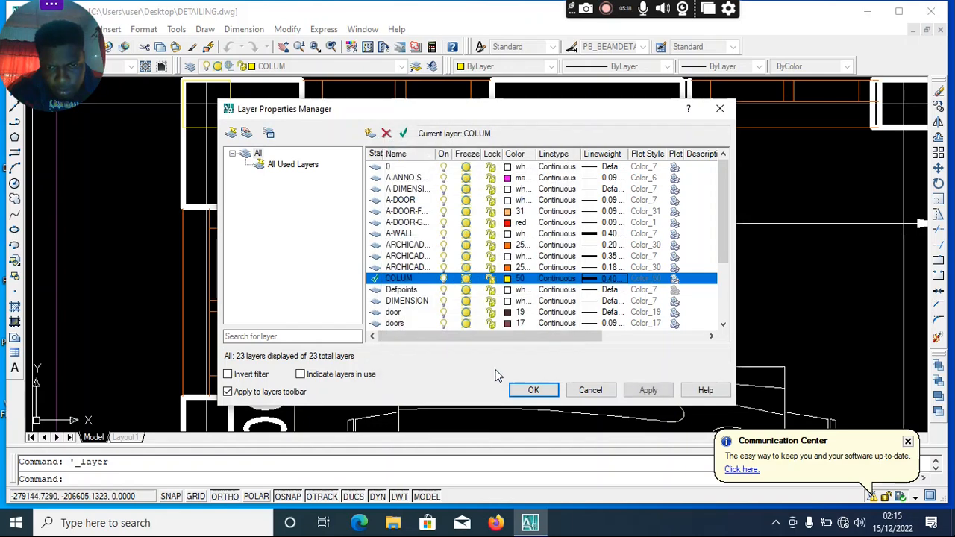
click(531, 391)
Step: Copy the column at the dining–bar wall junction to the bar's upper-left wall corner, using its lower-right corner as base point
scroll(277, 191, up, 1)
scroll(277, 191, down, 3)
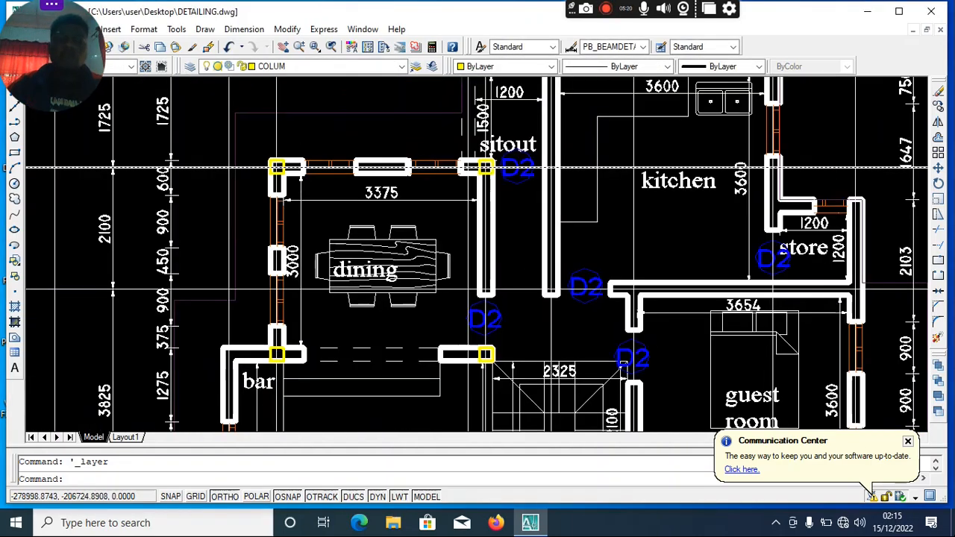
scroll(253, 134, down, 2)
scroll(418, 291, up, 5)
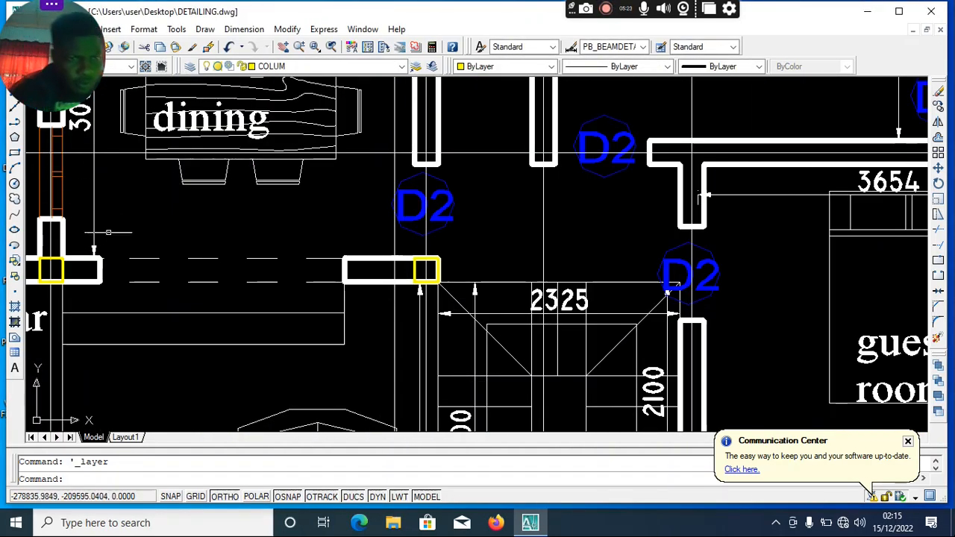
right_click(90, 272)
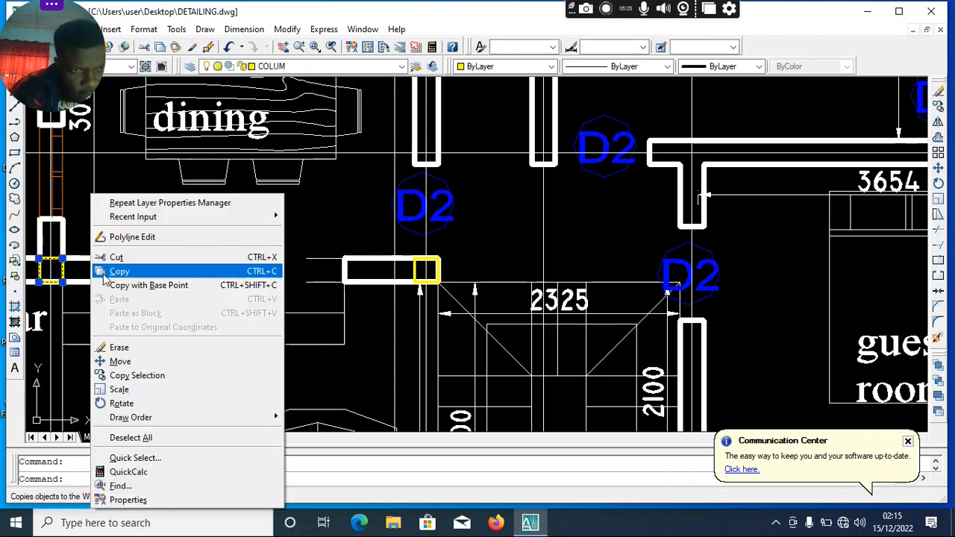
click(168, 372)
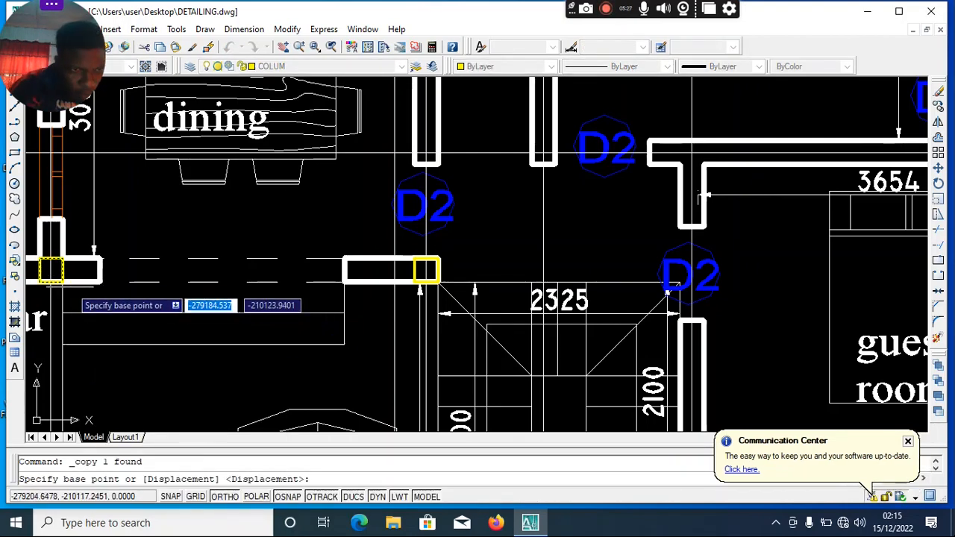
click(74, 273)
scroll(298, 220, down, 6)
scroll(220, 236, up, 6)
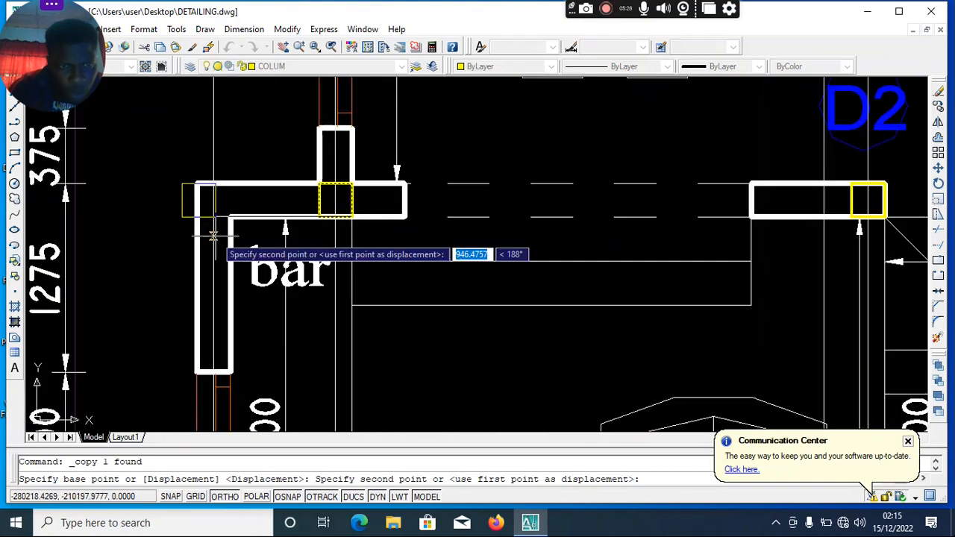
click(229, 216)
Step: Try to copy the column to the sitting room's outer wall corner at the 825 wall jog, undo that copy and leave the copying
scroll(335, 197, down, 6)
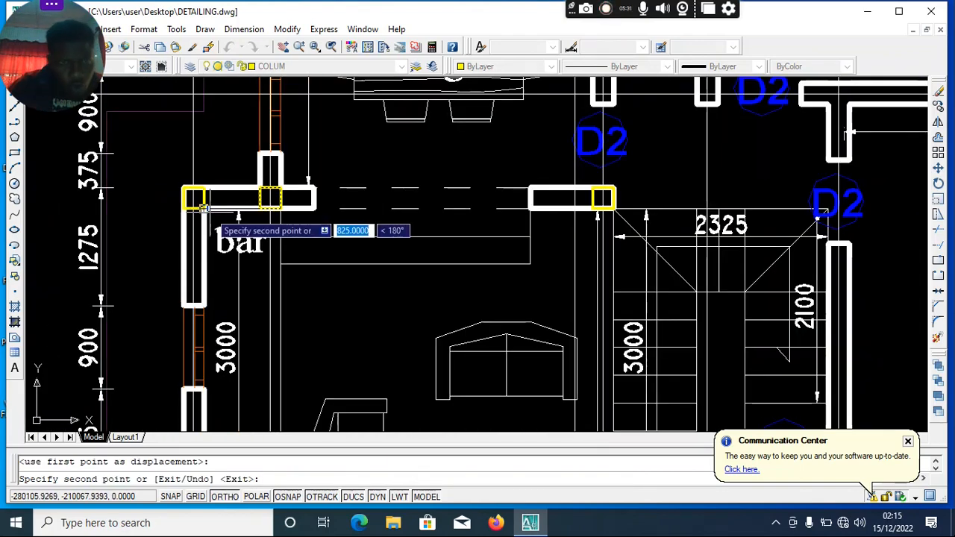
scroll(217, 246, up, 7)
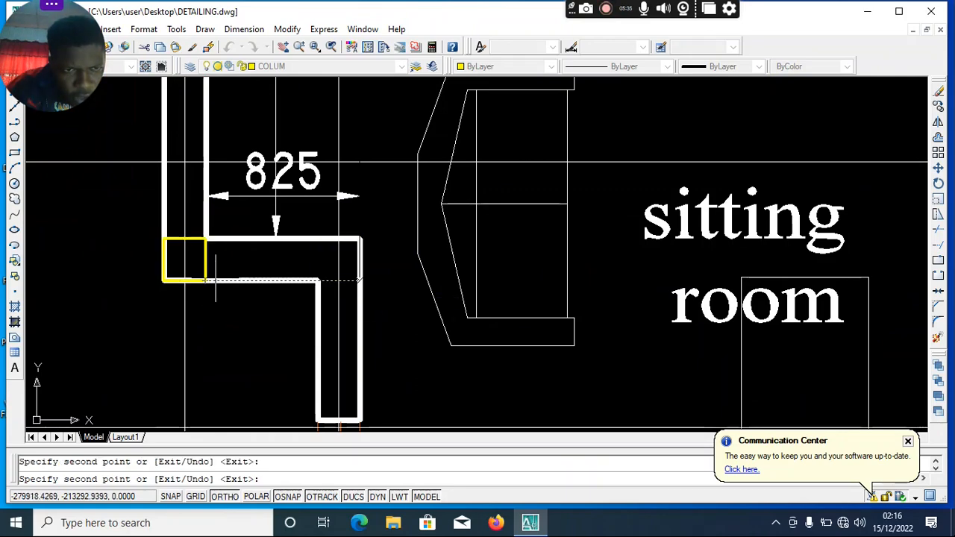
scroll(182, 257, up, 3)
right_click(226, 206)
click(267, 277)
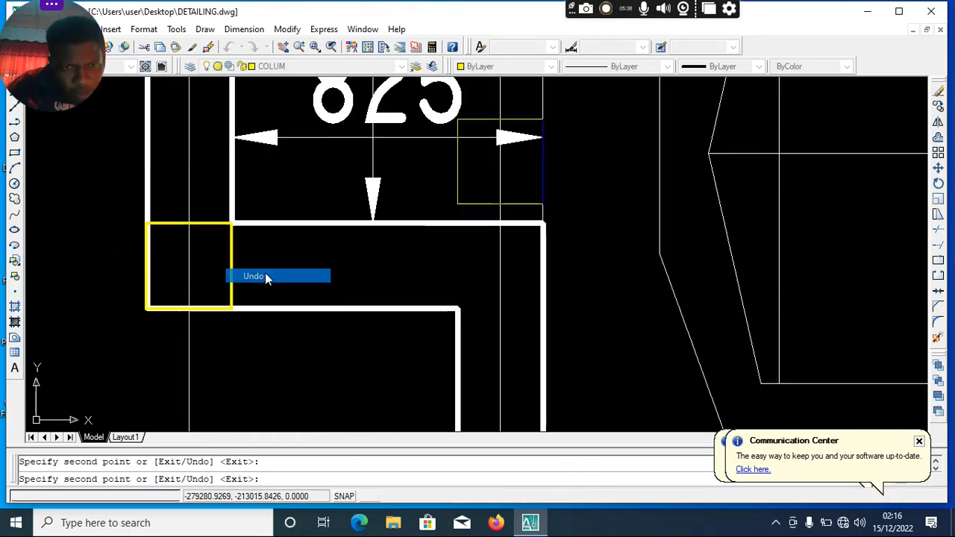
scroll(234, 241, down, 4)
scroll(234, 251, down, 3)
scroll(231, 253, up, 4)
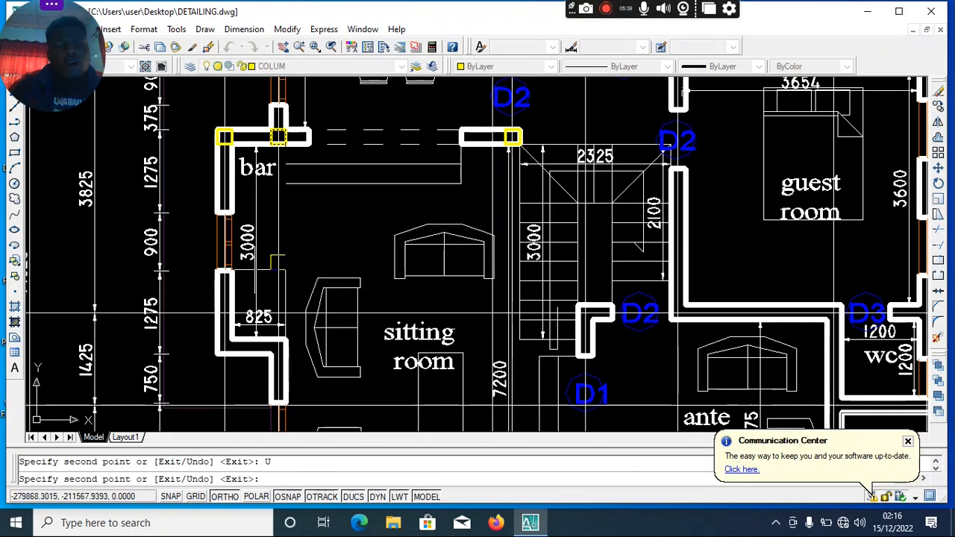
scroll(206, 217, down, 2)
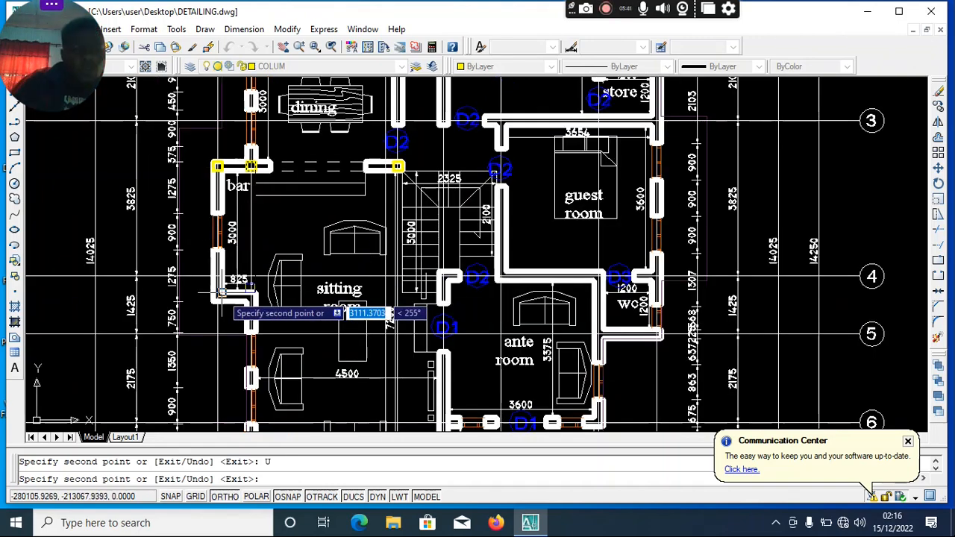
scroll(252, 293, up, 3)
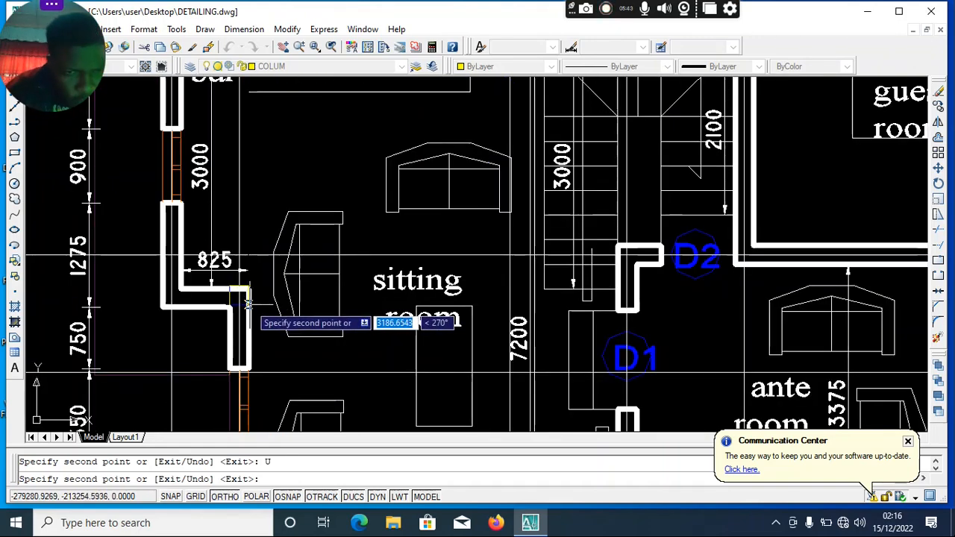
scroll(248, 318, down, 3)
key(Escape)
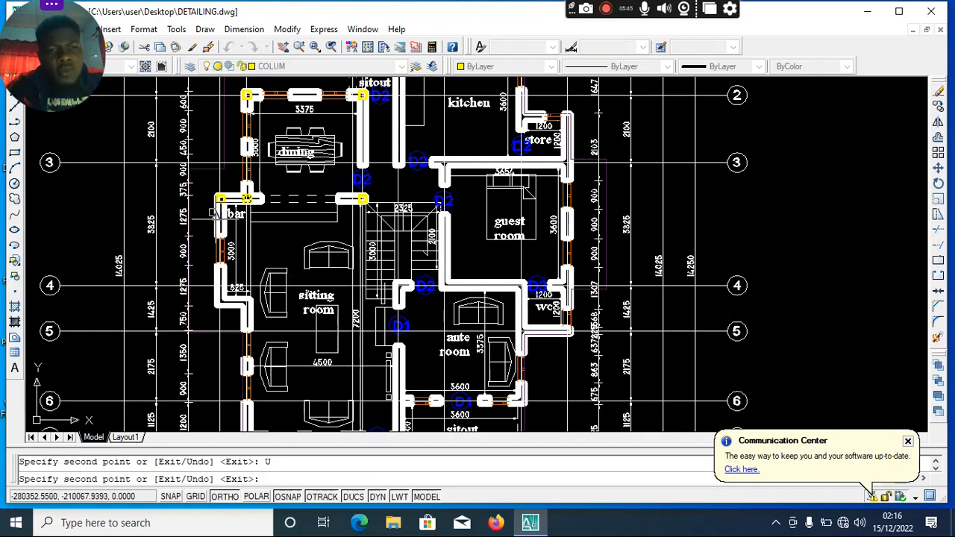
Step: Copy the column at the bar's upper-left wall corner to both corners of the 825 wall jog, using its lower-left corner as base point
scroll(222, 197, up, 2)
scroll(222, 198, down, 2)
scroll(222, 196, up, 4)
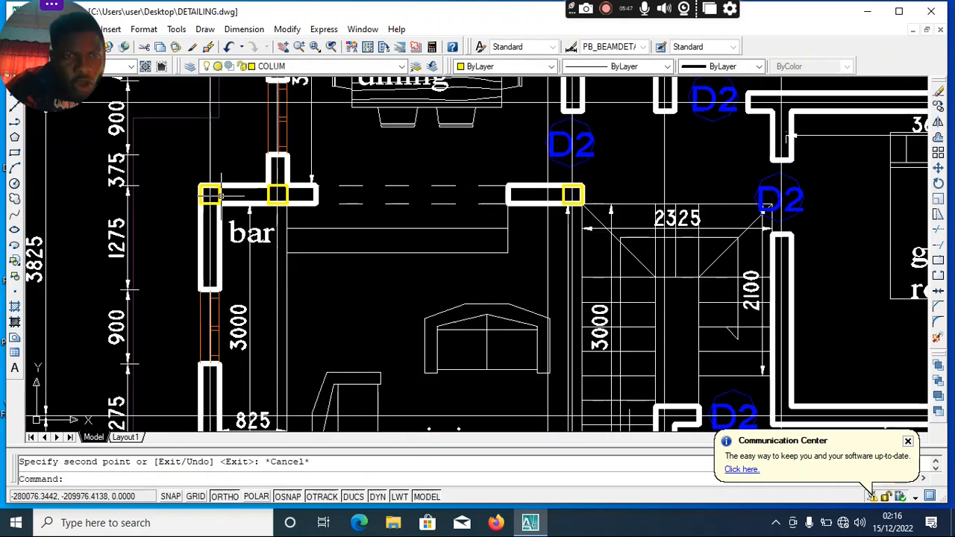
right_click(203, 176)
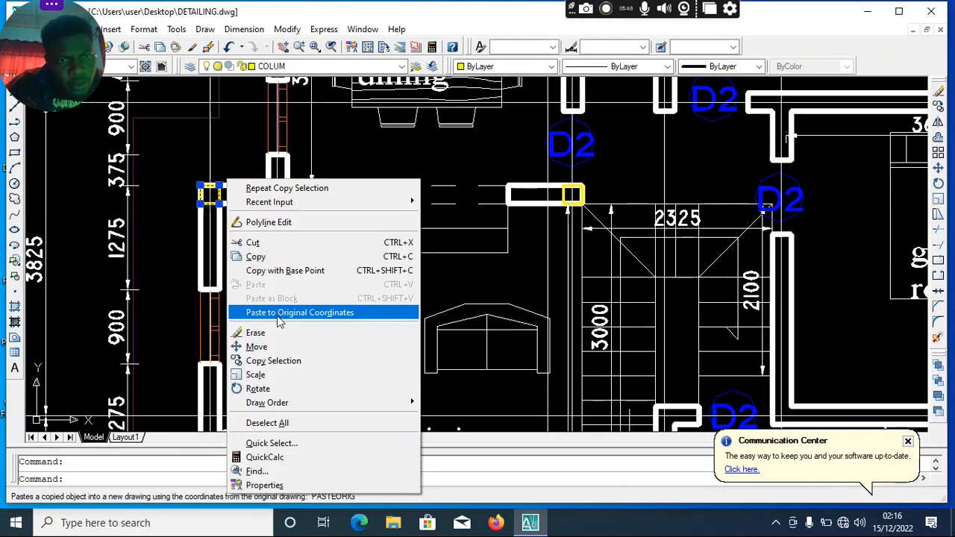
click(269, 360)
click(209, 196)
scroll(208, 196, down, 2)
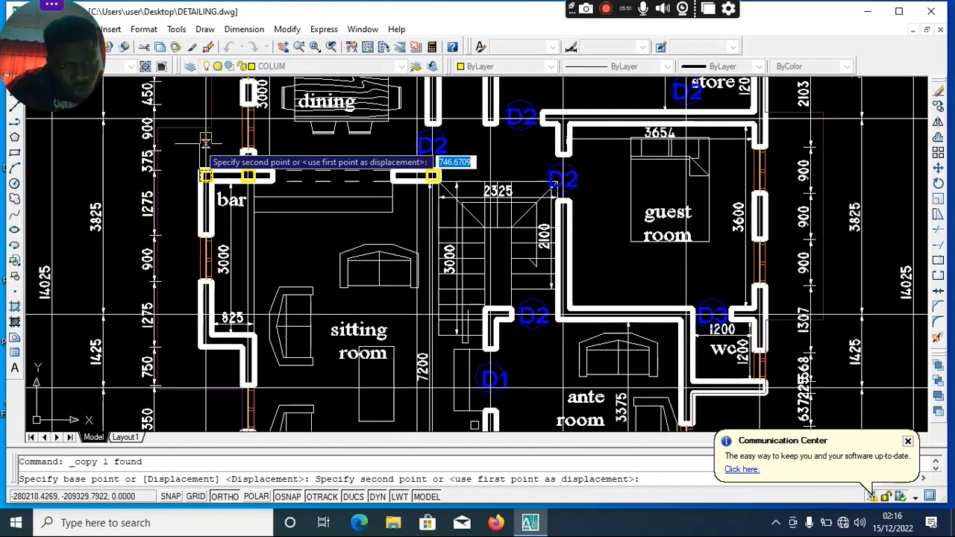
scroll(208, 349, up, 2)
click(207, 341)
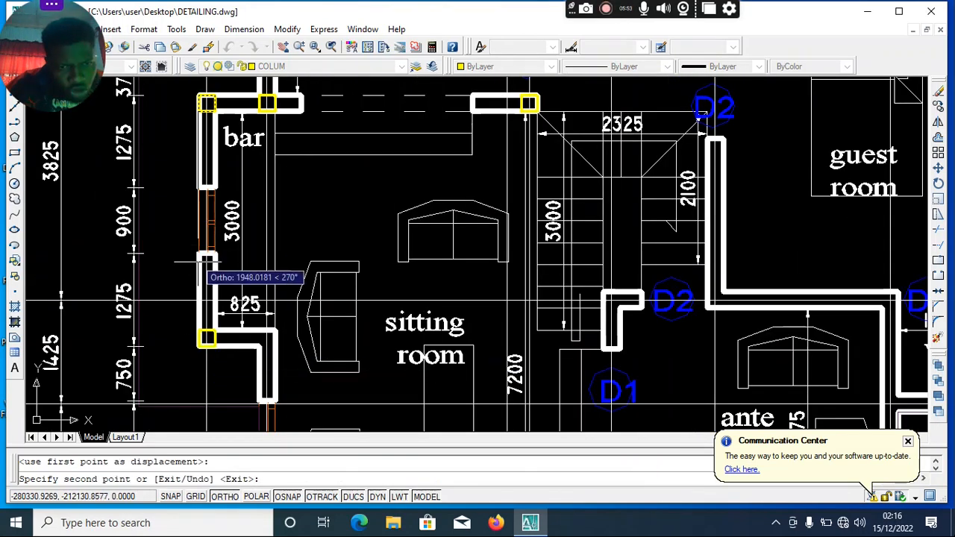
click(267, 341)
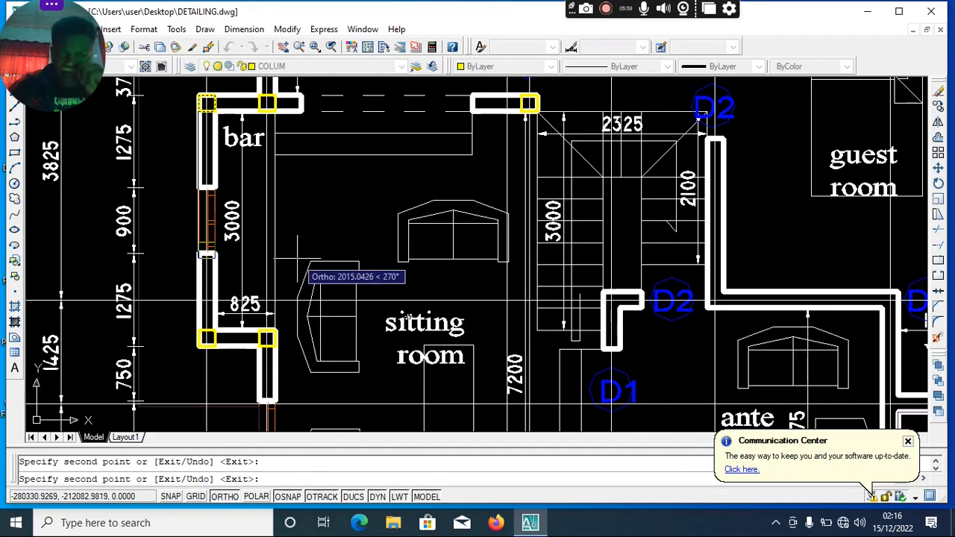
Step: Copy the same column to the sitting room's lower-left wall corner on grid line 7
scroll(300, 210, down, 4)
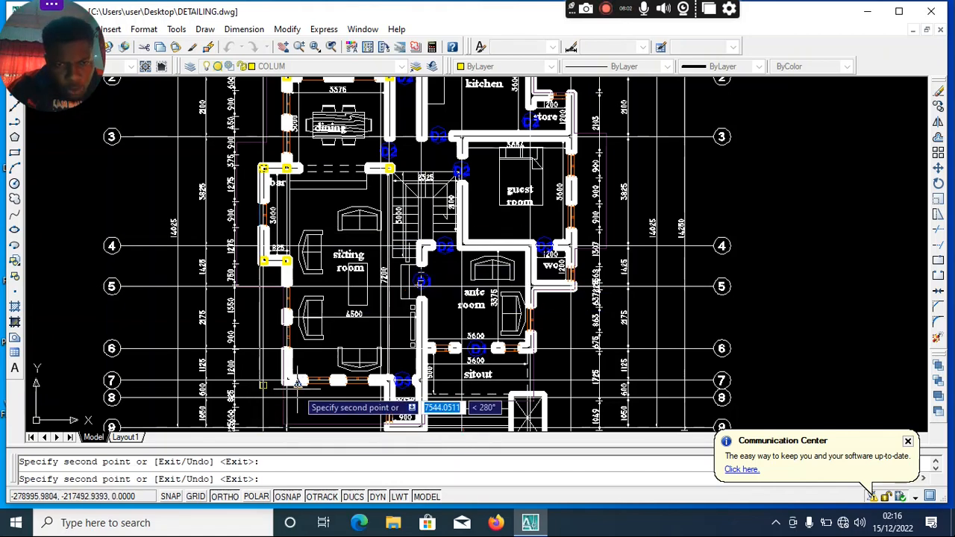
scroll(309, 384, up, 5)
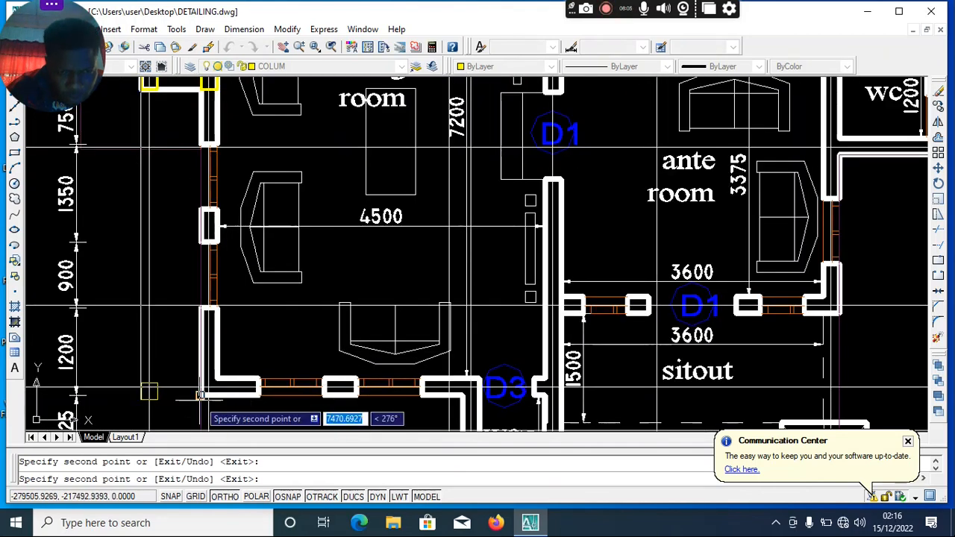
click(305, 386)
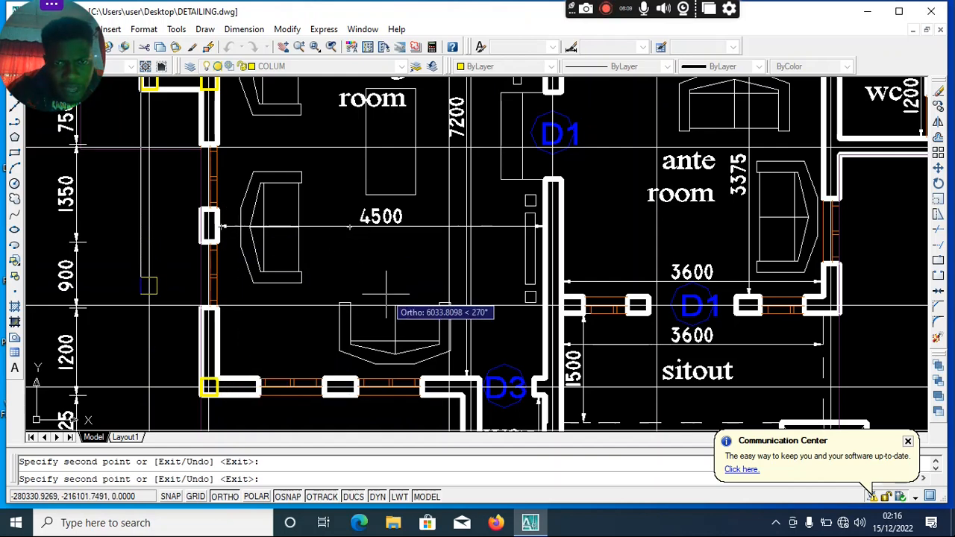
Step: Examine the sitting room's outer wall around grid line 6 and the pier between its windows for a possible column position
scroll(207, 317, up, 3)
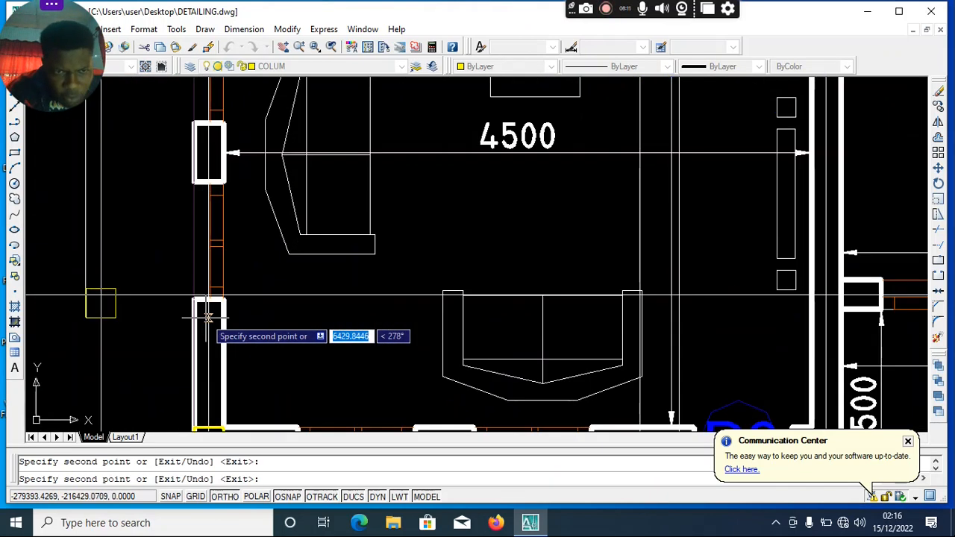
scroll(207, 317, up, 2)
scroll(179, 254, down, 5)
scroll(169, 221, up, 3)
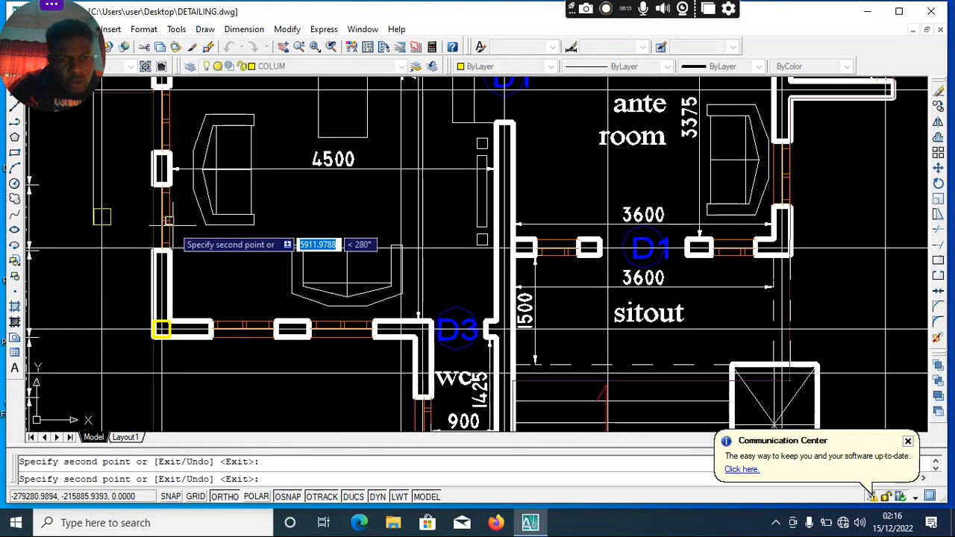
scroll(474, 225, down, 3)
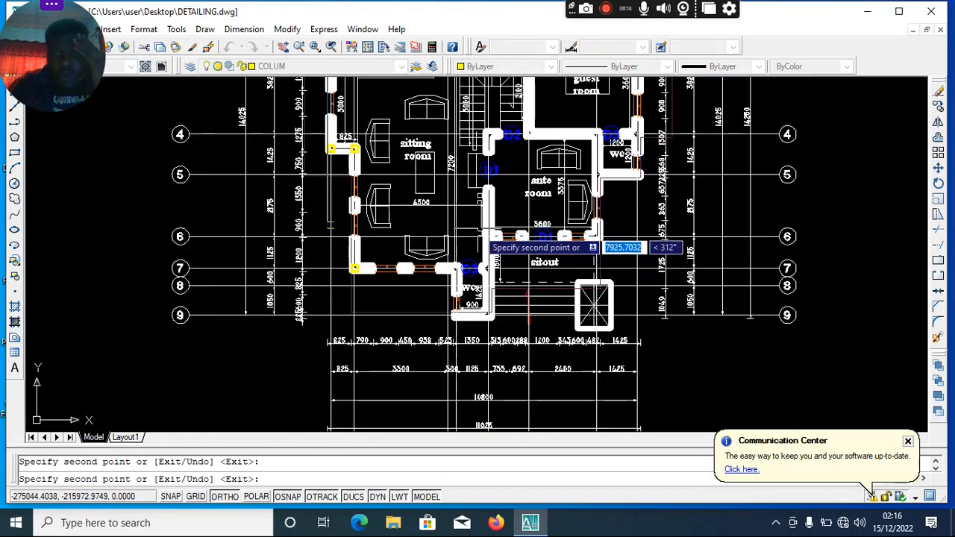
scroll(352, 209, up, 4)
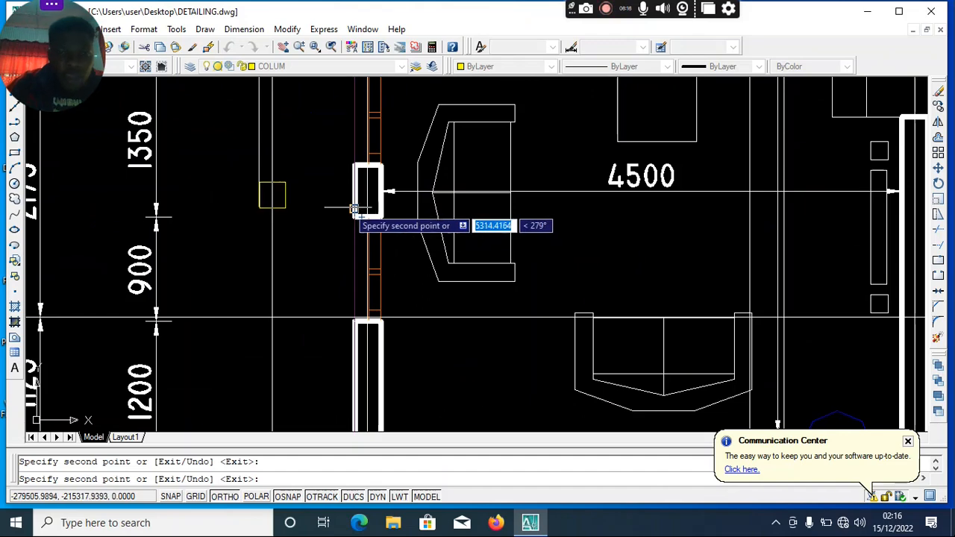
scroll(354, 214, down, 5)
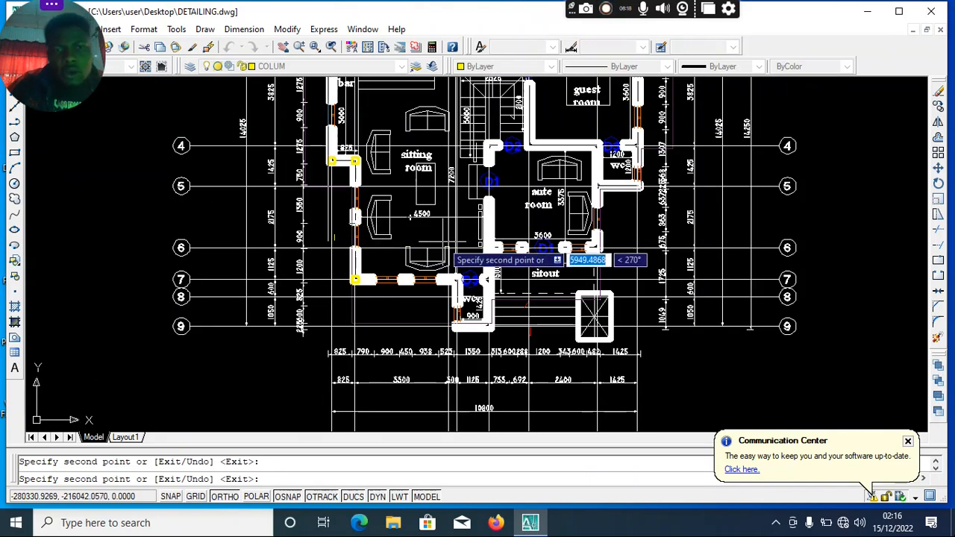
scroll(399, 240, up, 3)
scroll(332, 210, up, 5)
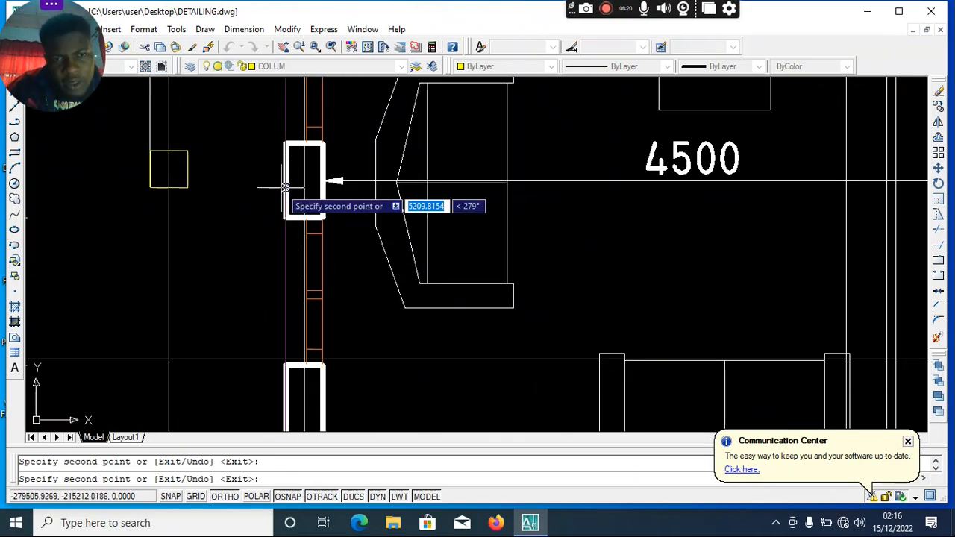
scroll(246, 194, down, 4)
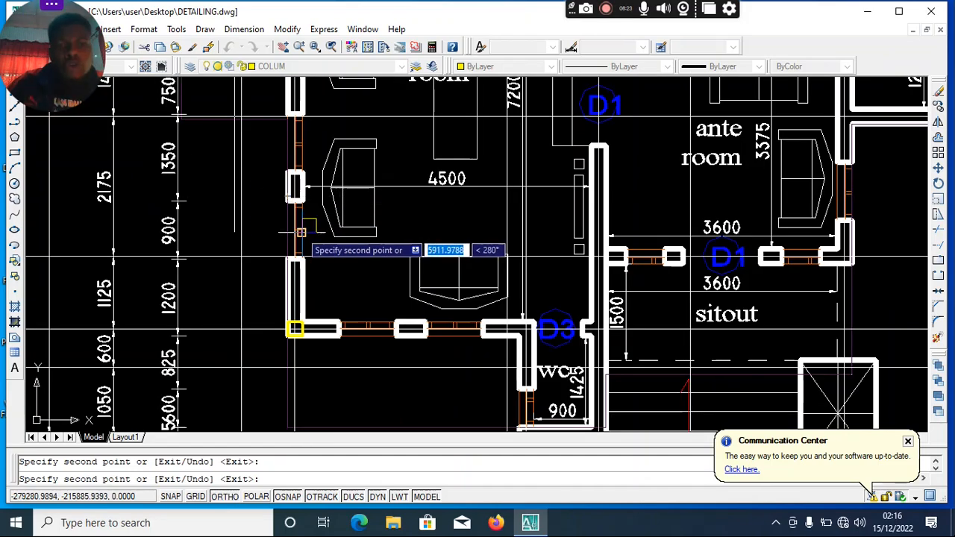
scroll(294, 267, down, 2)
scroll(313, 265, up, 5)
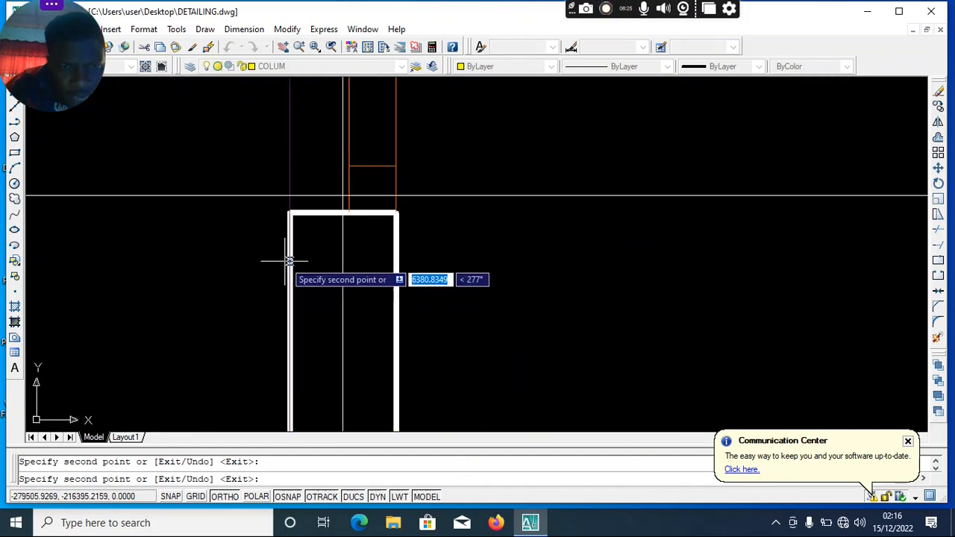
scroll(284, 261, down, 2)
scroll(336, 257, down, 2)
scroll(336, 258, up, 2)
scroll(254, 196, down, 4)
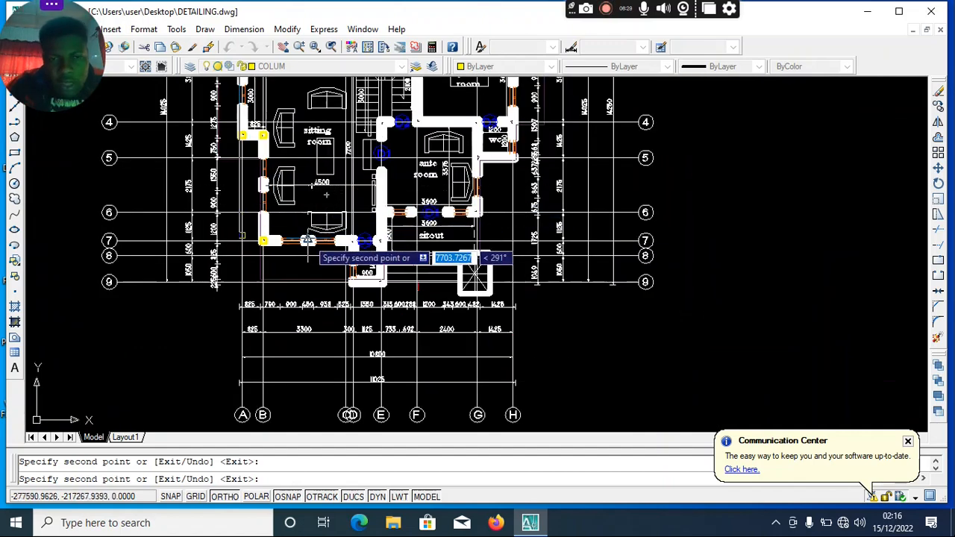
Step: Copy the column to the upper-left, lower-left and upper-right wall corners of the wc beside door D3
scroll(308, 240, up, 5)
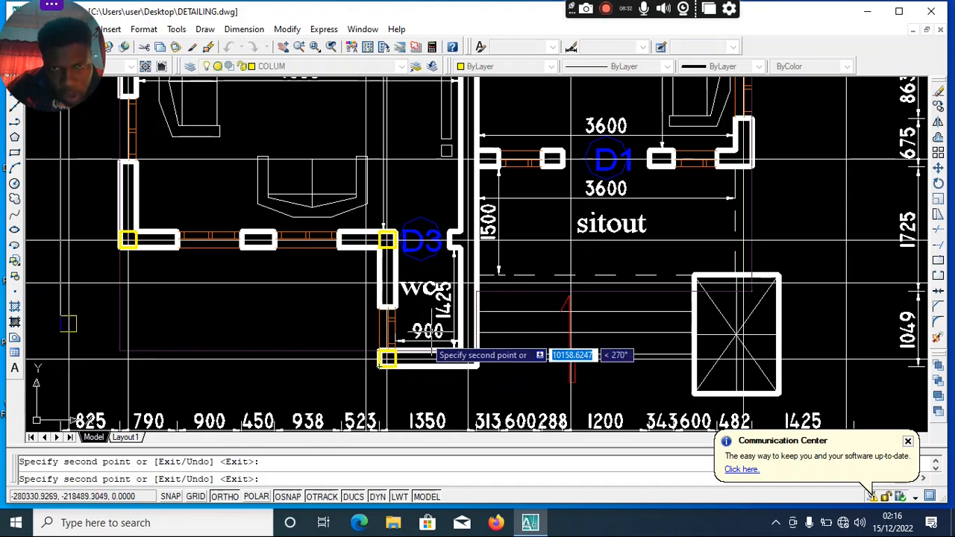
scroll(491, 256, up, 2)
scroll(424, 240, down, 4)
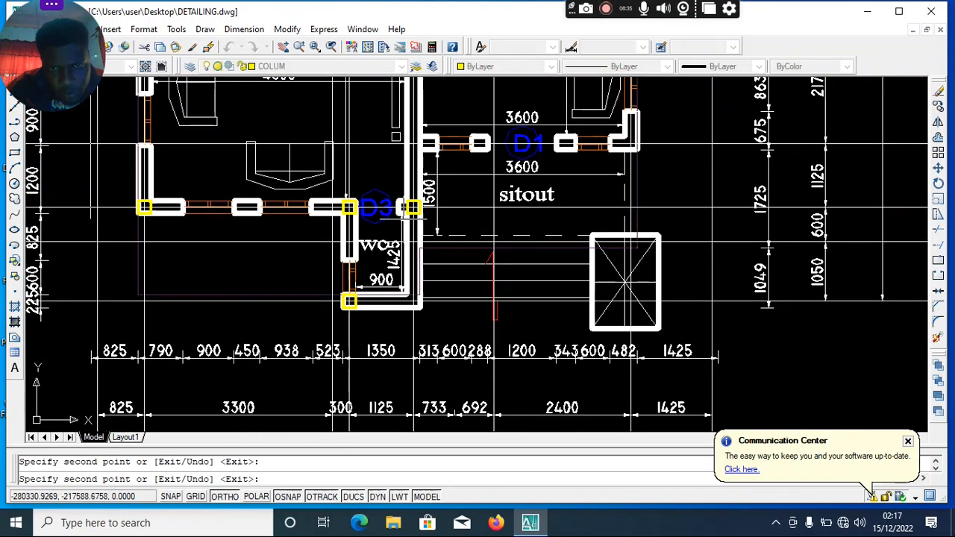
Step: Examine the wall junctions from the wc past the ante room up to the kitchen, and end the column copying
scroll(391, 341, up, 3)
scroll(429, 373, down, 3)
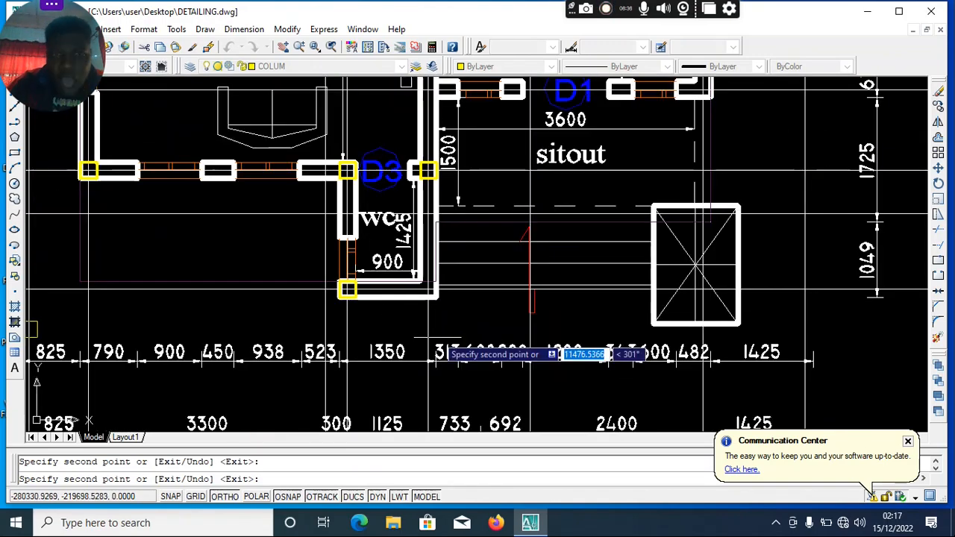
scroll(460, 181, up, 3)
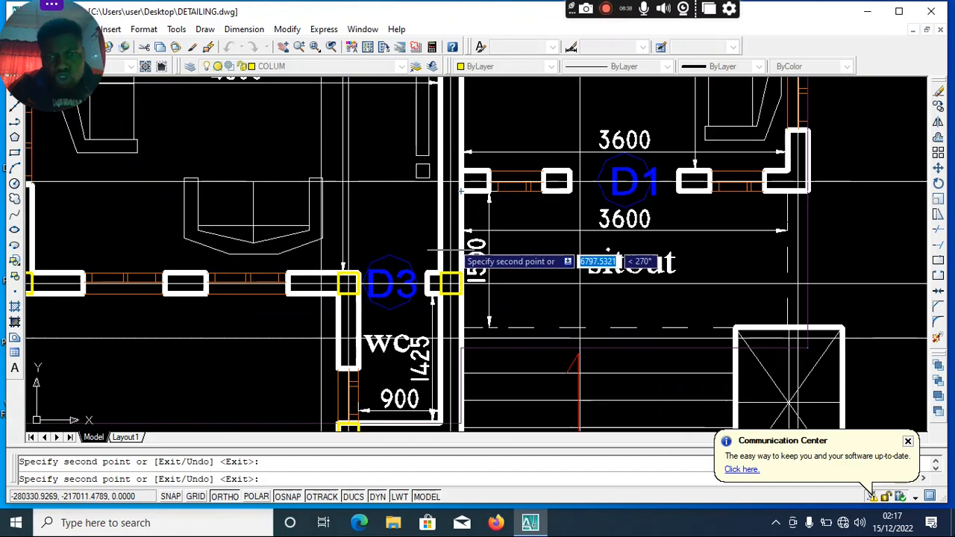
scroll(440, 313, down, 4)
scroll(522, 208, up, 3)
scroll(443, 212, down, 1)
scroll(443, 213, up, 1)
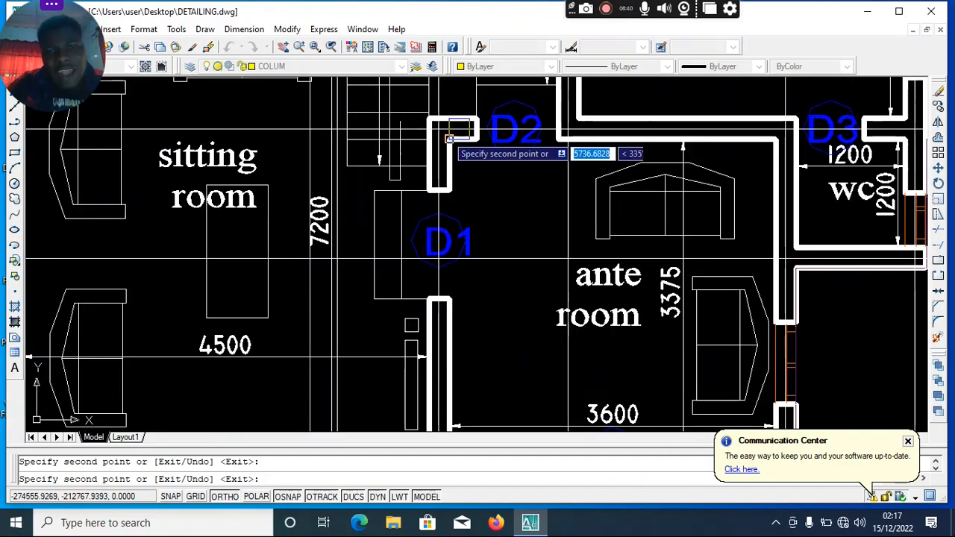
scroll(457, 285, down, 4)
scroll(444, 277, down, 2)
scroll(437, 196, up, 6)
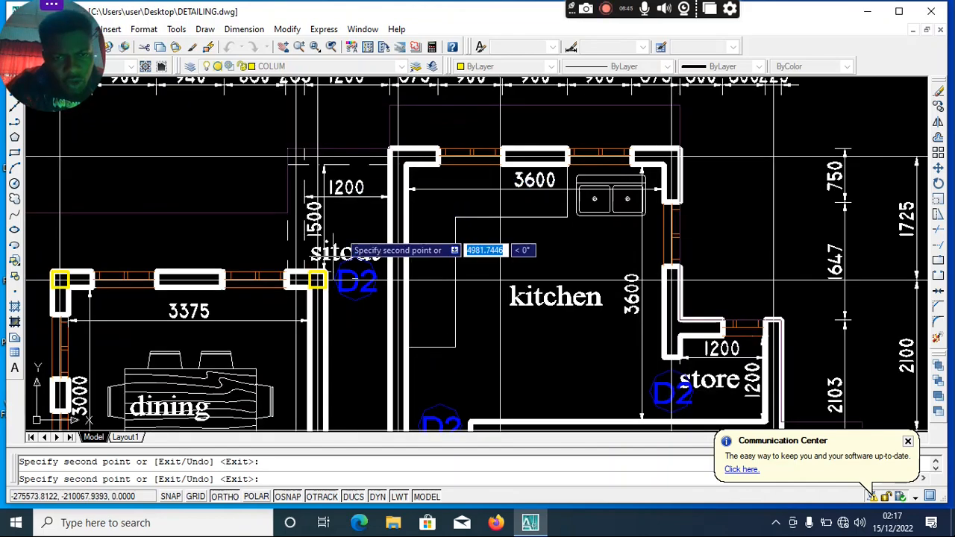
key(Escape)
right_click(317, 282)
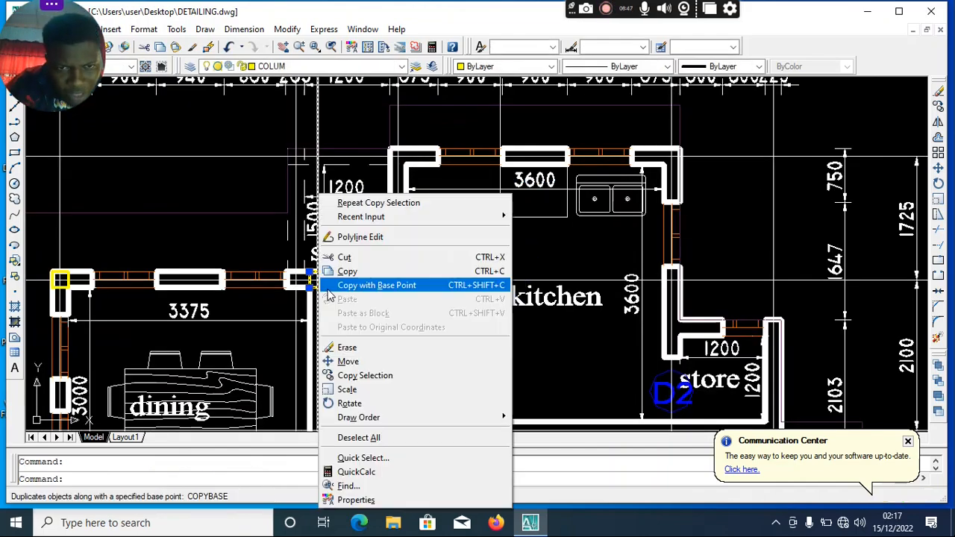
scroll(320, 280, up, 3)
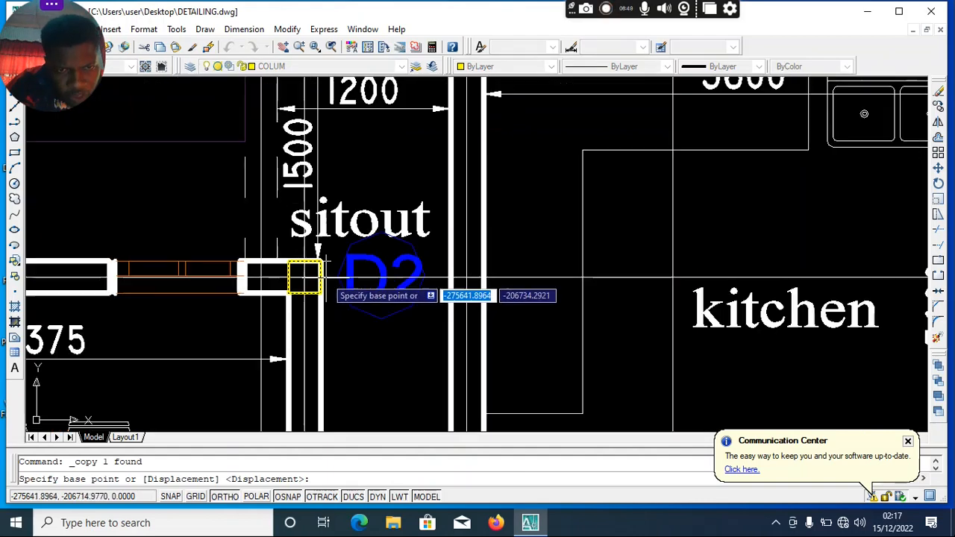
click(319, 260)
scroll(304, 254, down, 6)
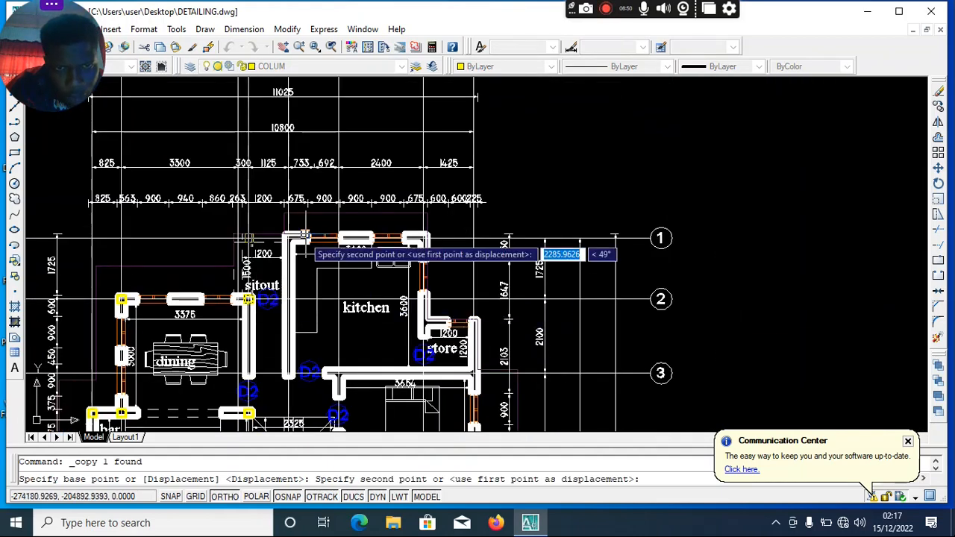
scroll(279, 235, up, 3)
key(Escape)
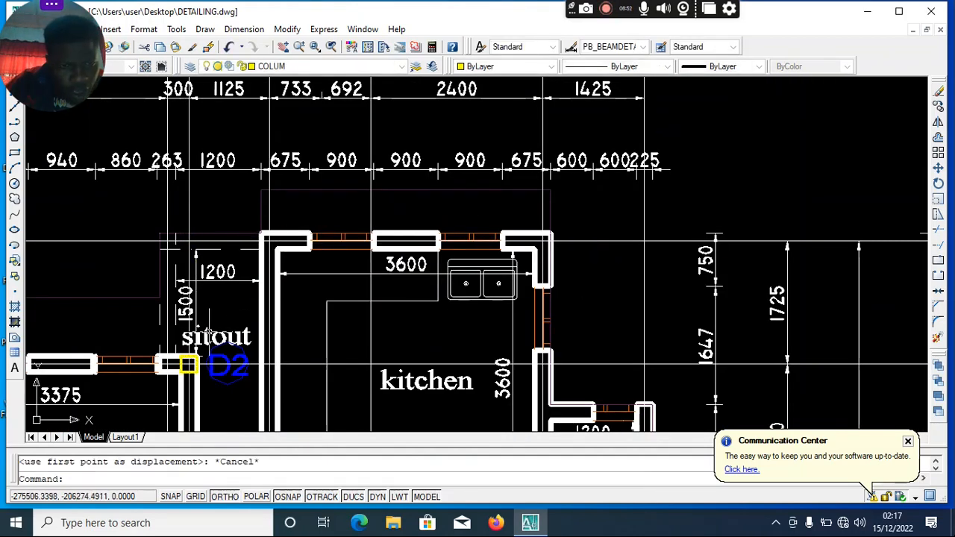
Step: Copy the dining room's upper-right corner column to the kitchen's upper-left corner, using its lower-right corner as base point and undoing the misplaced copy
scroll(189, 365, up, 3)
click(193, 363)
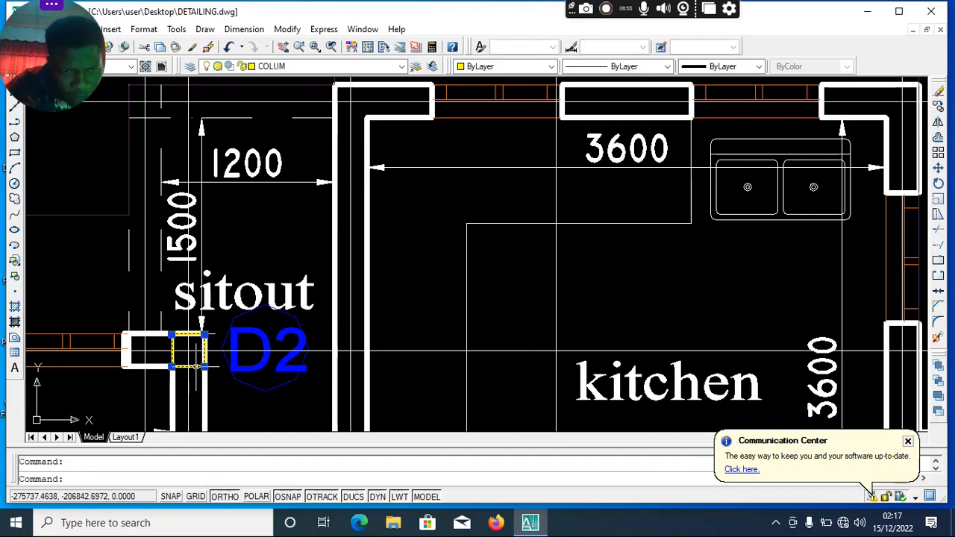
right_click(192, 365)
click(246, 233)
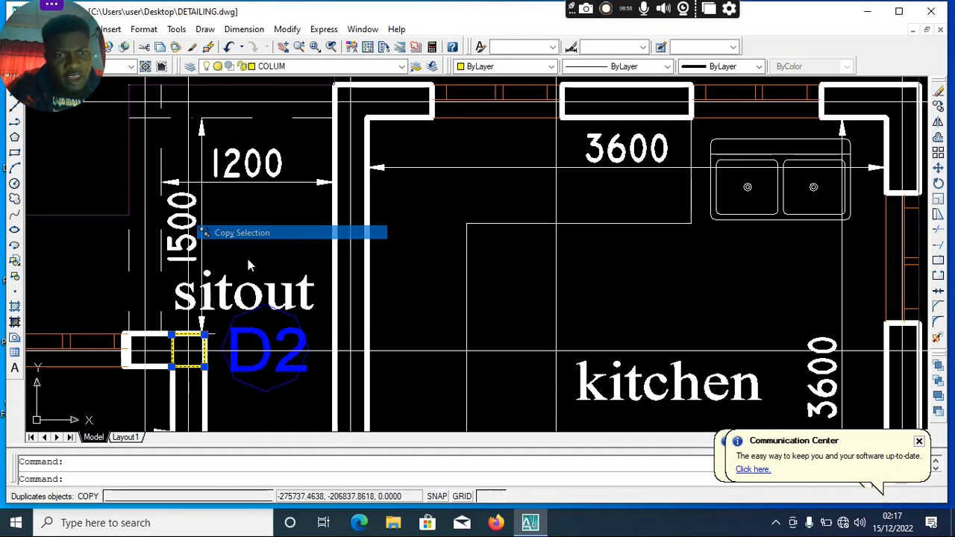
click(203, 365)
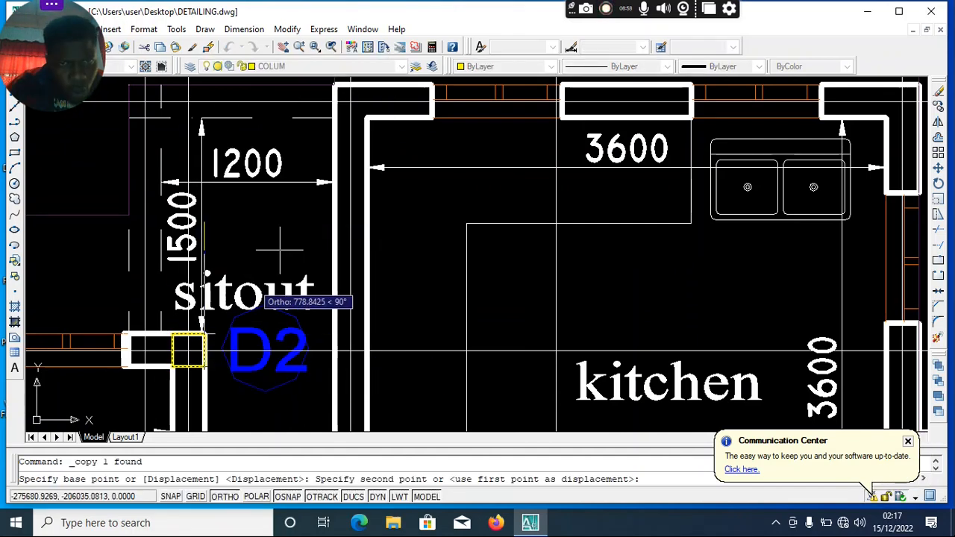
click(359, 118)
right_click(345, 146)
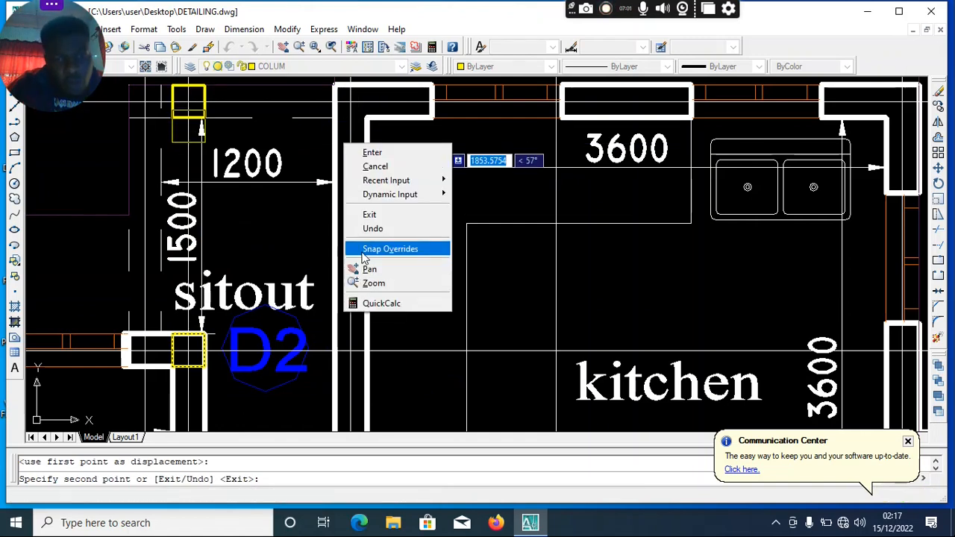
click(372, 229)
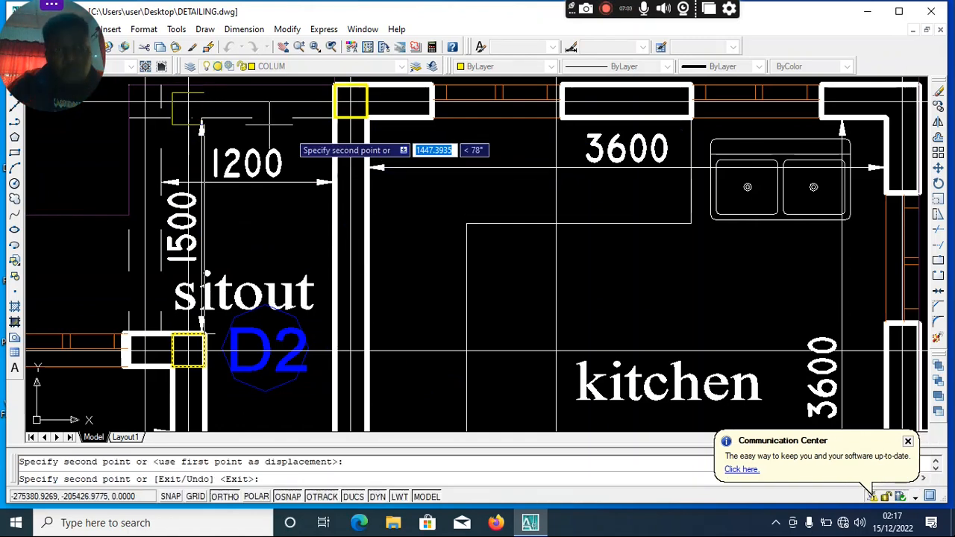
Step: Copy the column to the junction of the kitchen's outer wall and the store's upper wall, and end the copying
scroll(262, 121, down, 2)
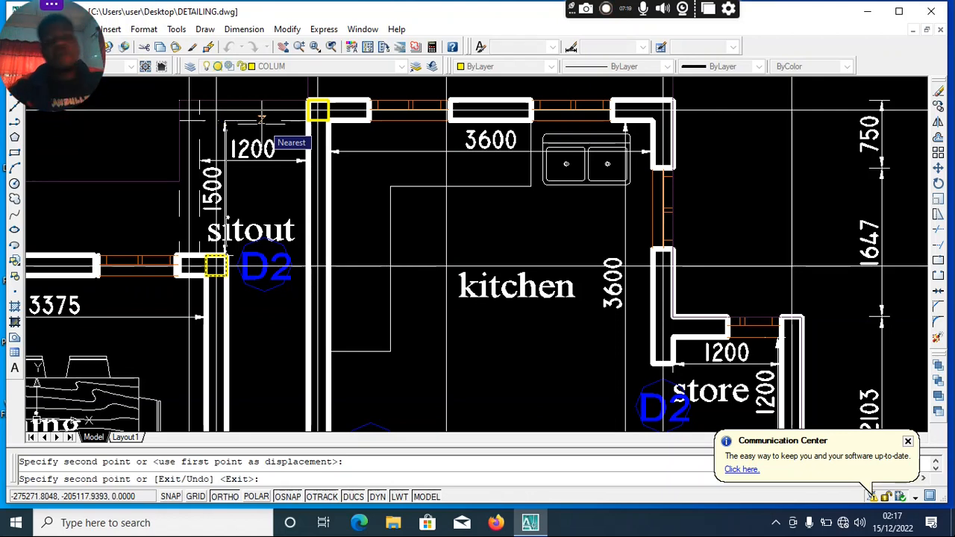
scroll(668, 153, down, 1)
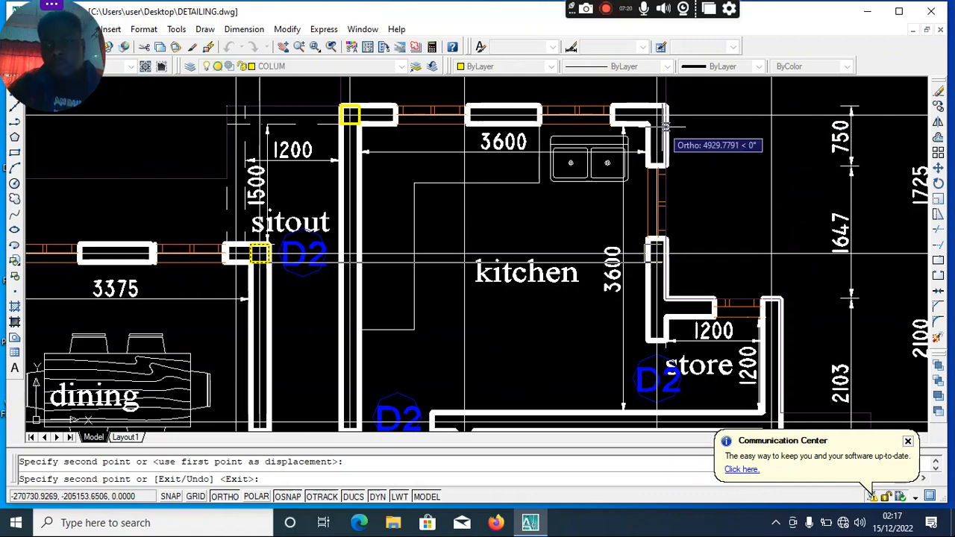
scroll(604, 145, down, 2)
scroll(638, 310, up, 3)
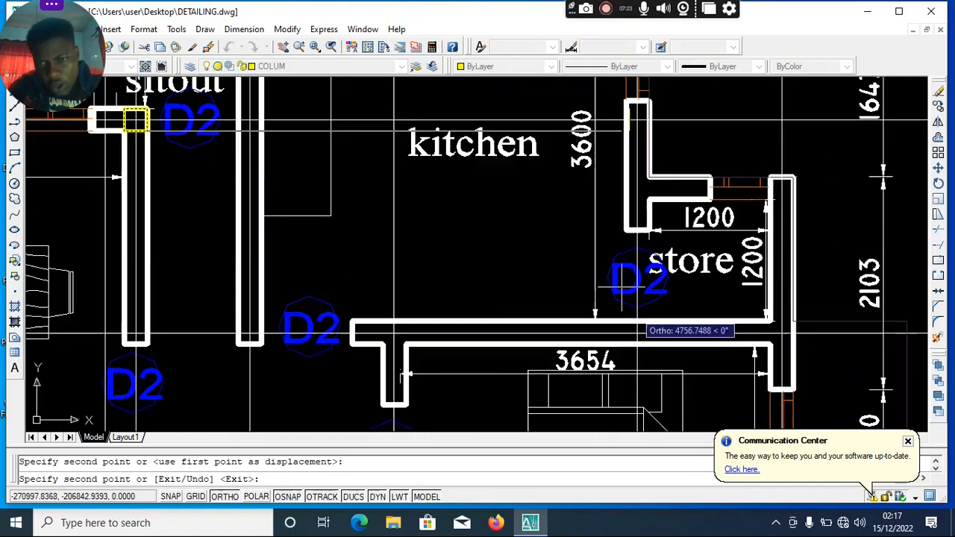
click(649, 200)
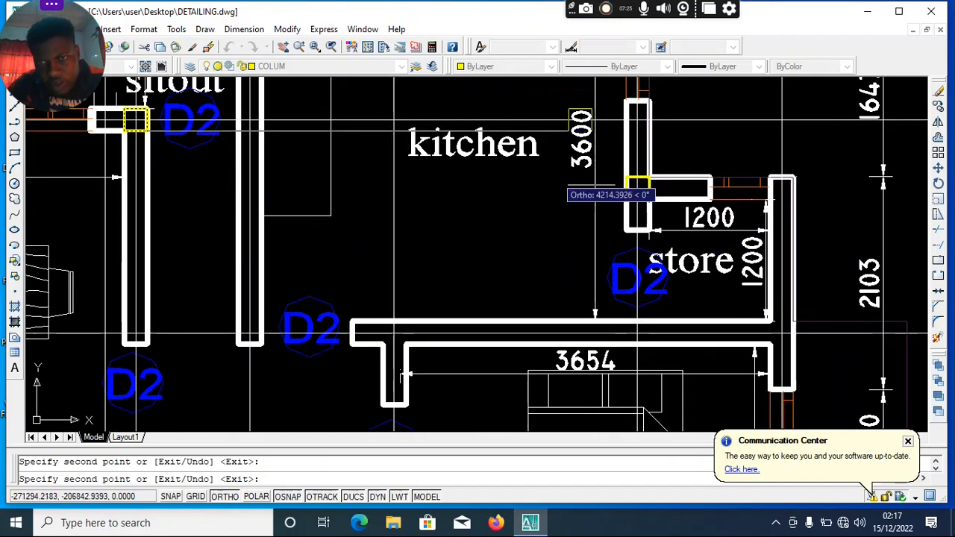
scroll(743, 182, up, 2)
scroll(815, 211, down, 3)
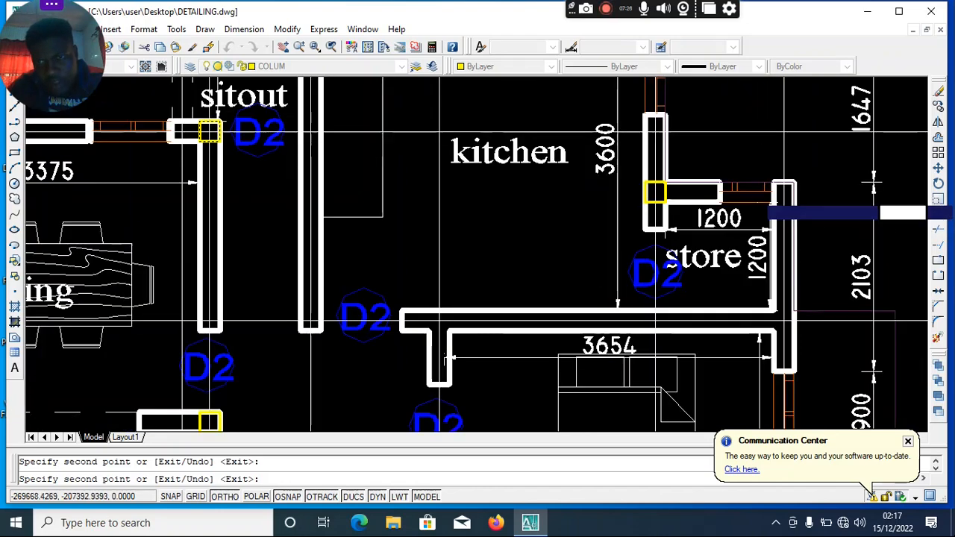
key(Escape)
Step: Copy the kitchen and store junction column to the store's upper-right corner, using its upper-right corner as base point
scroll(680, 211, up, 4)
right_click(681, 212)
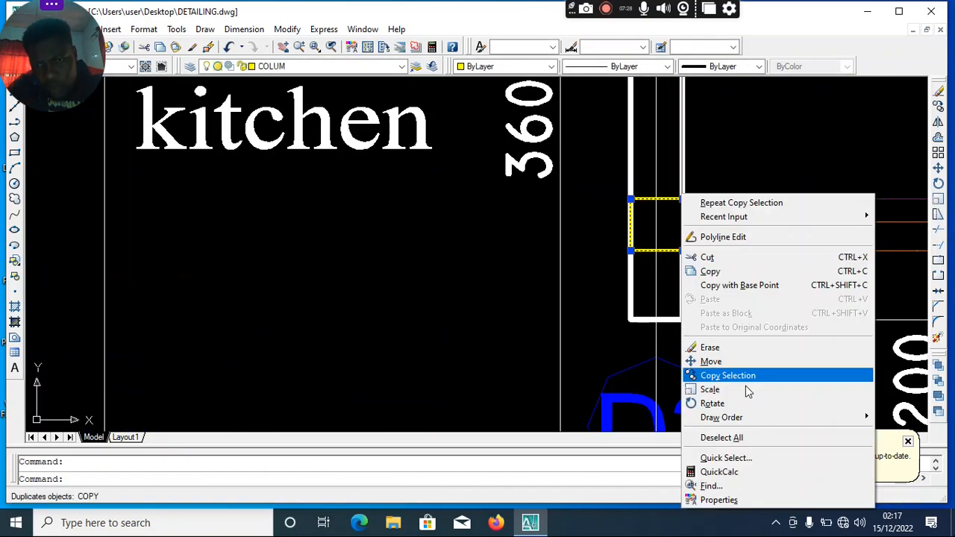
click(731, 374)
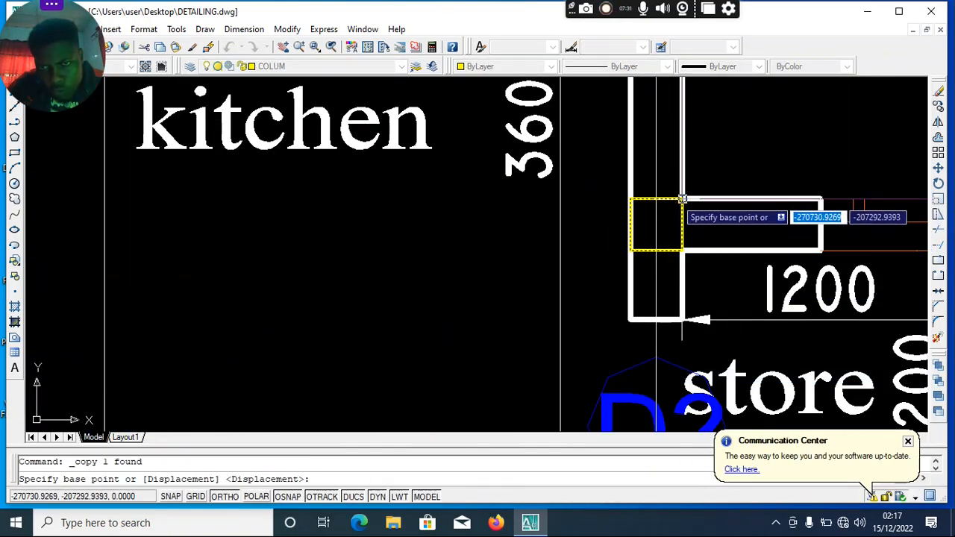
click(681, 213)
scroll(556, 192, down, 3)
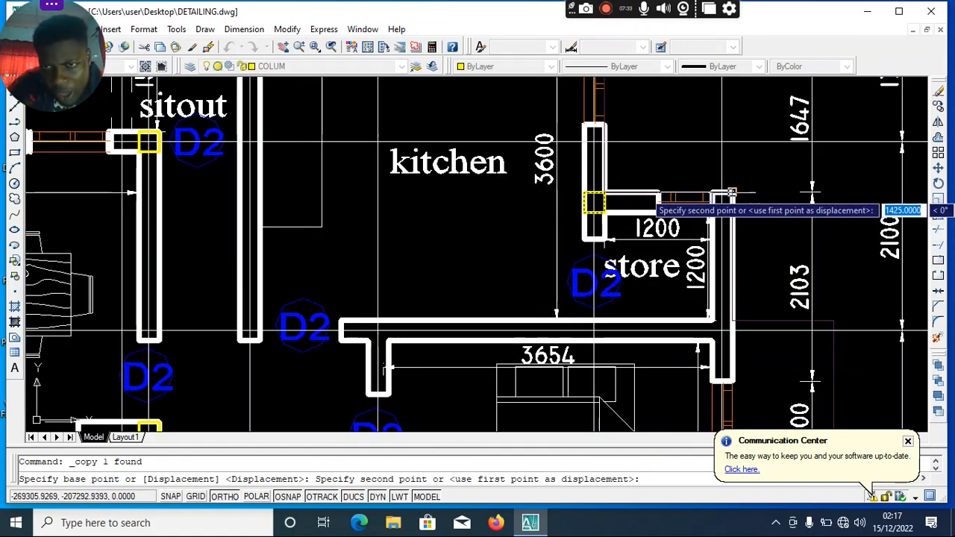
click(731, 194)
scroll(675, 192, down, 3)
scroll(707, 258, up, 2)
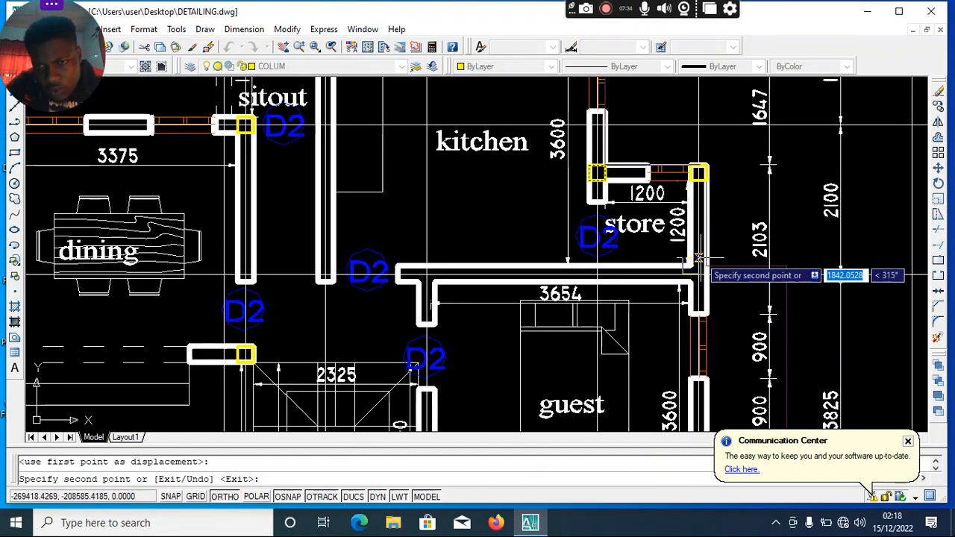
key(Escape)
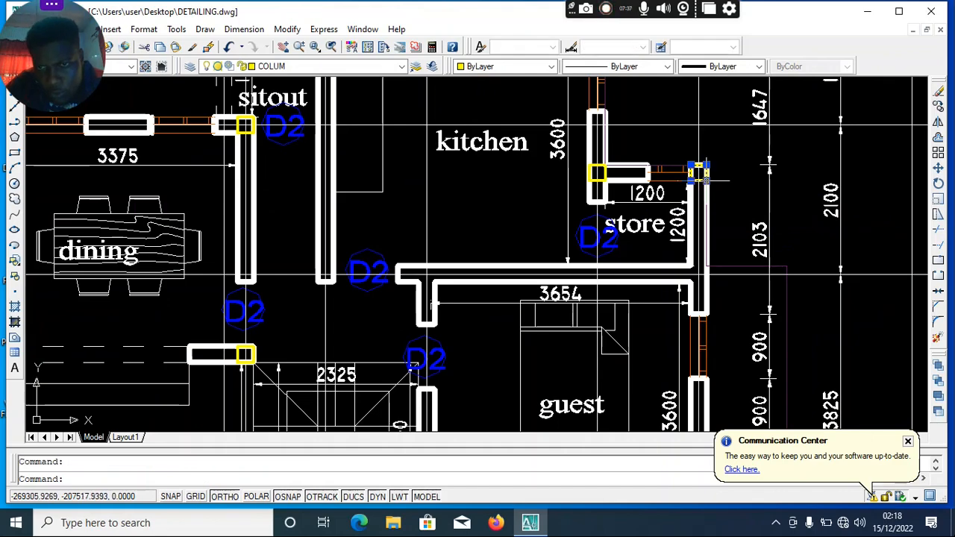
Step: Copy the store's upper-right column to its lower-right wall junction on grid line 3, using its upper-left corner as base point
right_click(701, 173)
click(790, 353)
scroll(702, 173, up, 1)
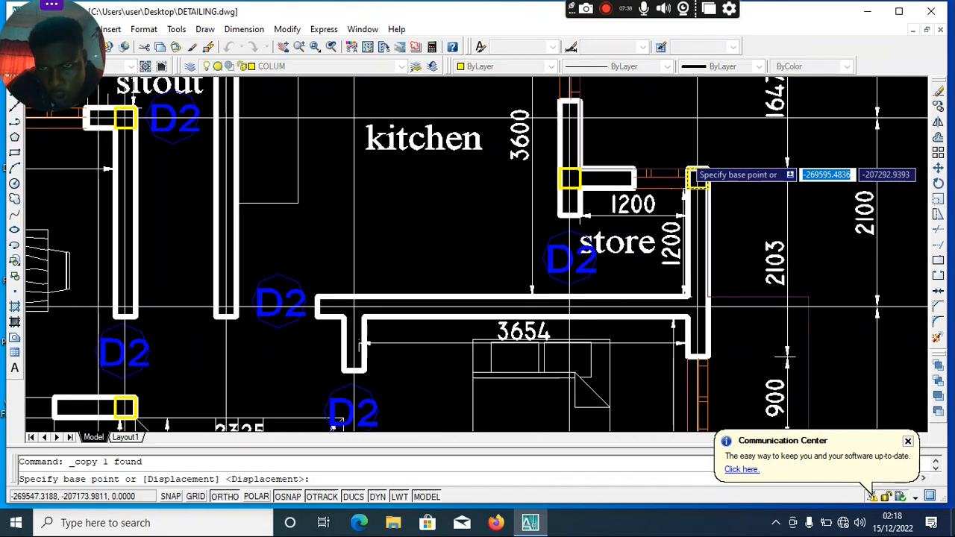
scroll(697, 174, up, 1)
click(696, 186)
scroll(683, 352, up, 3)
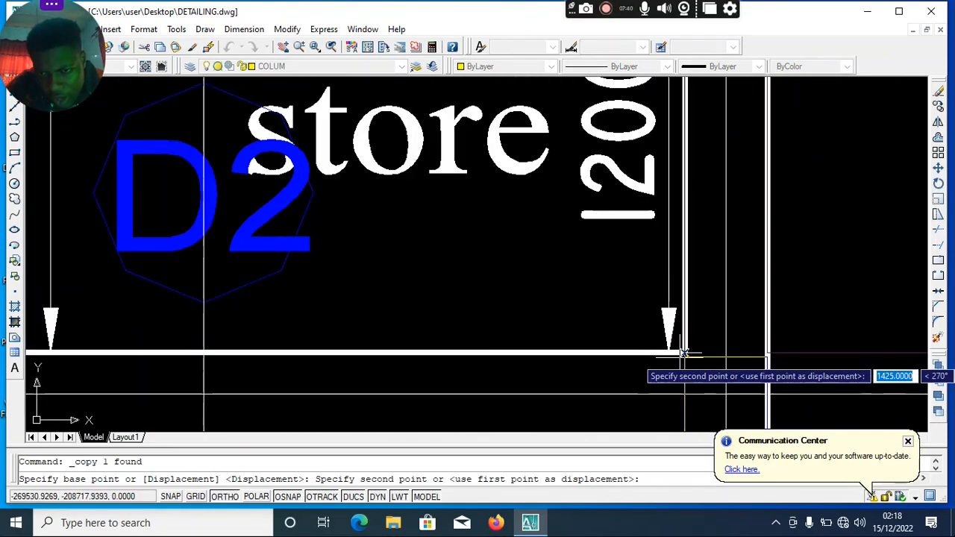
click(683, 352)
scroll(682, 355, down, 3)
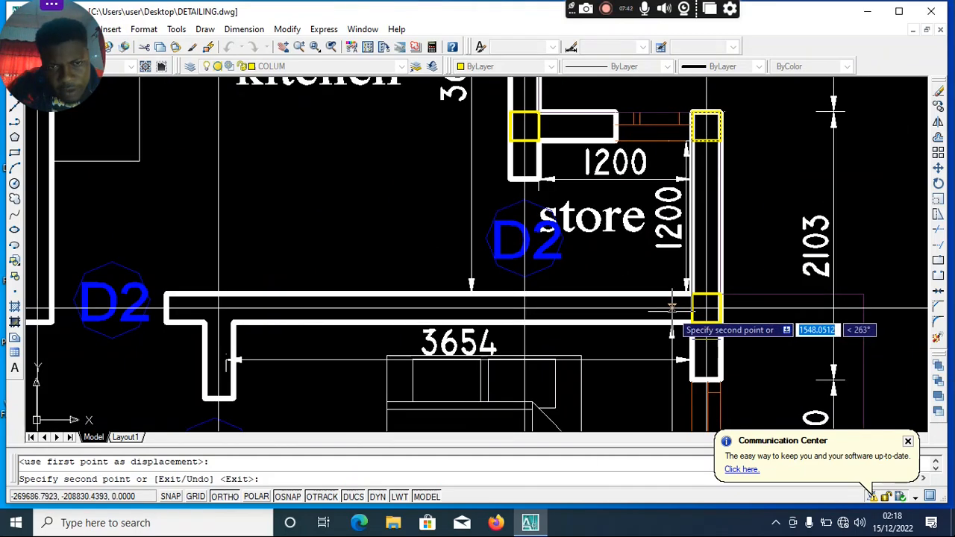
scroll(671, 305, down, 4)
scroll(426, 308, up, 5)
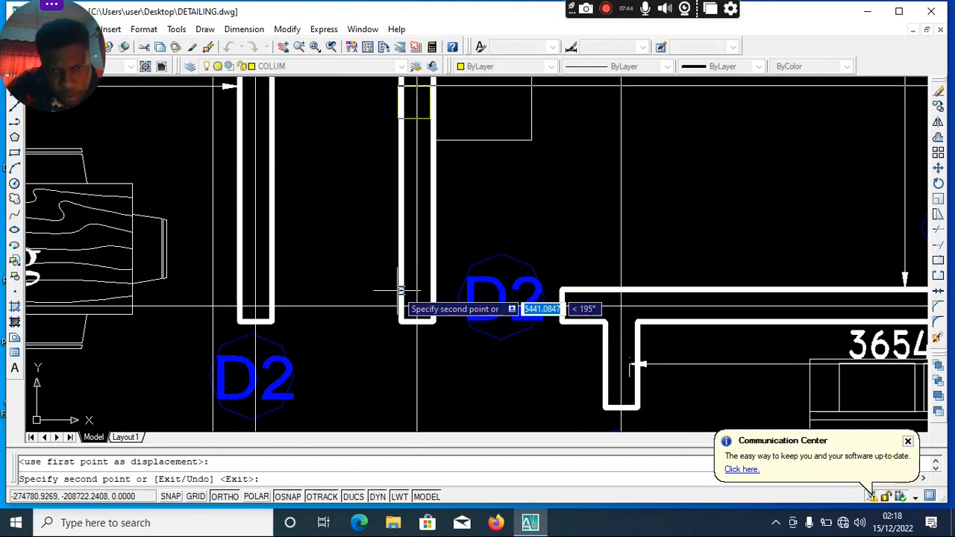
scroll(400, 290, down, 5)
scroll(714, 309, up, 4)
key(Escape)
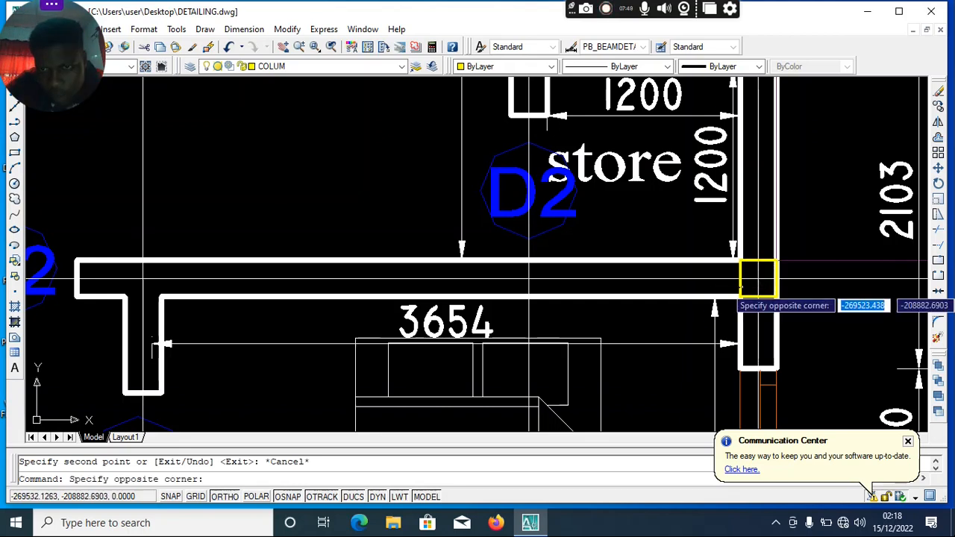
Step: Copy the store's lower-right column to the lower end of the kitchen's left wall, using its lower-left corner as base point
click(741, 289)
right_click(736, 196)
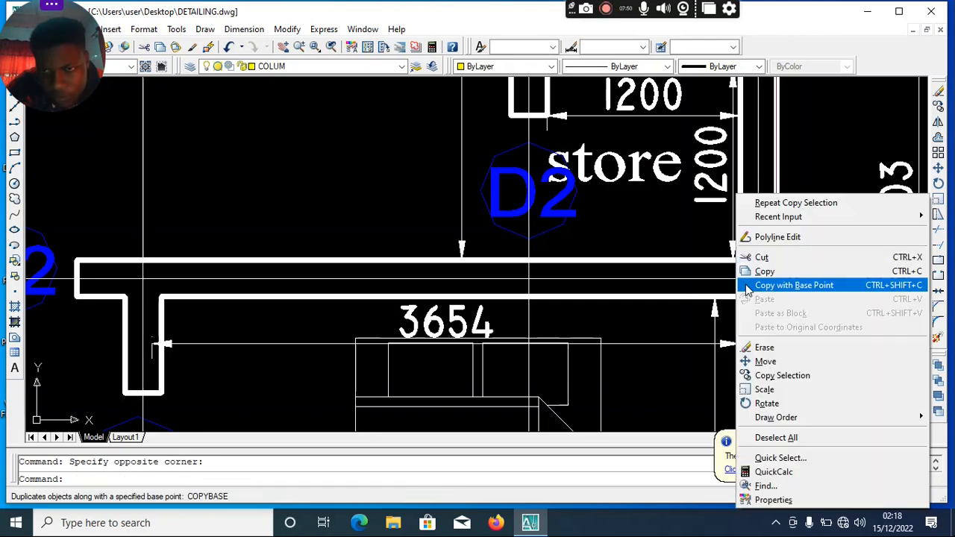
click(772, 375)
click(771, 297)
scroll(817, 310, down, 3)
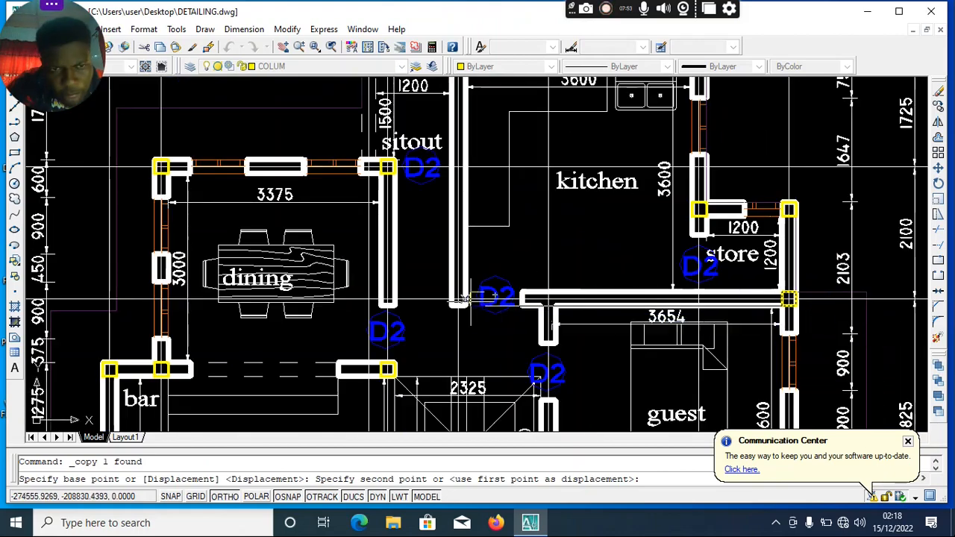
scroll(458, 304, up, 2)
click(449, 307)
scroll(421, 261, down, 4)
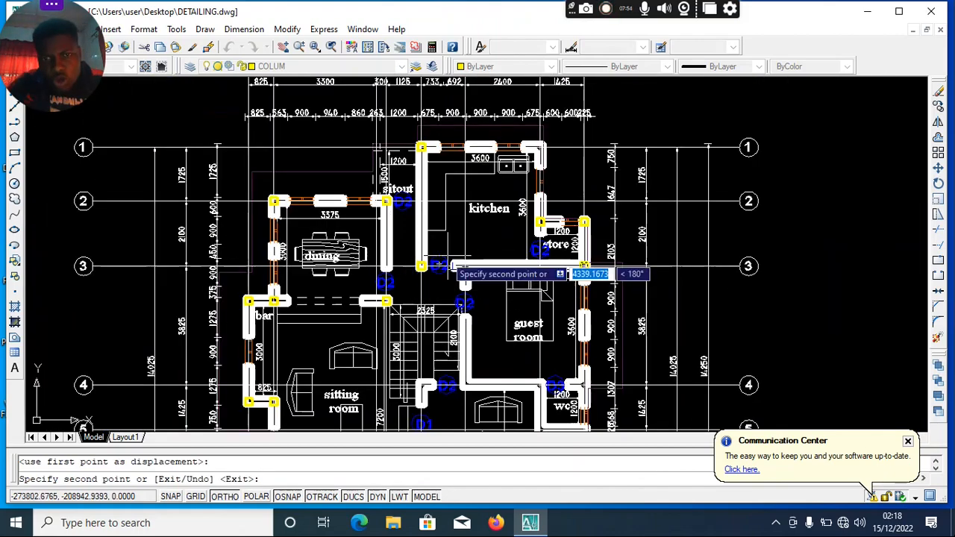
Step: Place another copy of the column at the kitchen's upper-right corner on grid line 1
scroll(453, 158, up, 2)
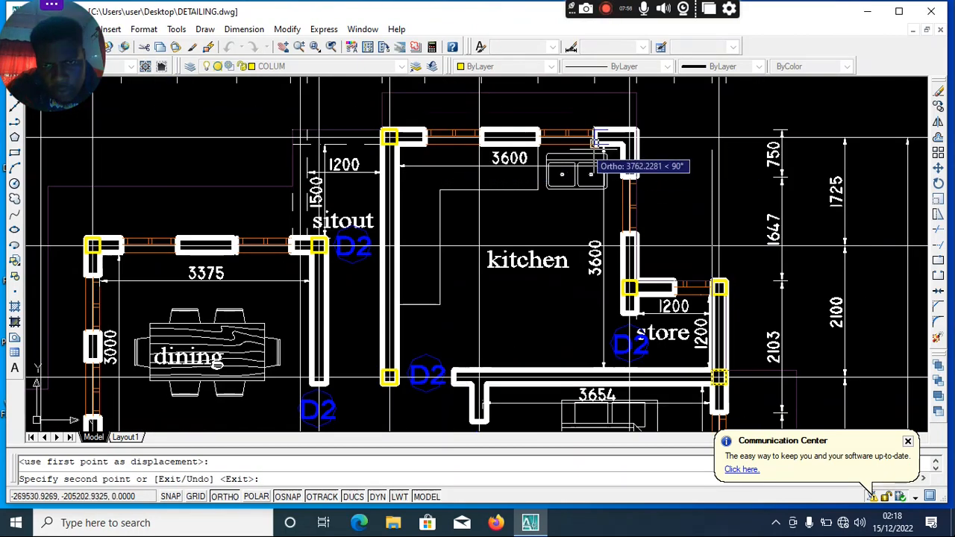
scroll(597, 142, up, 2)
click(601, 144)
scroll(589, 176, down, 3)
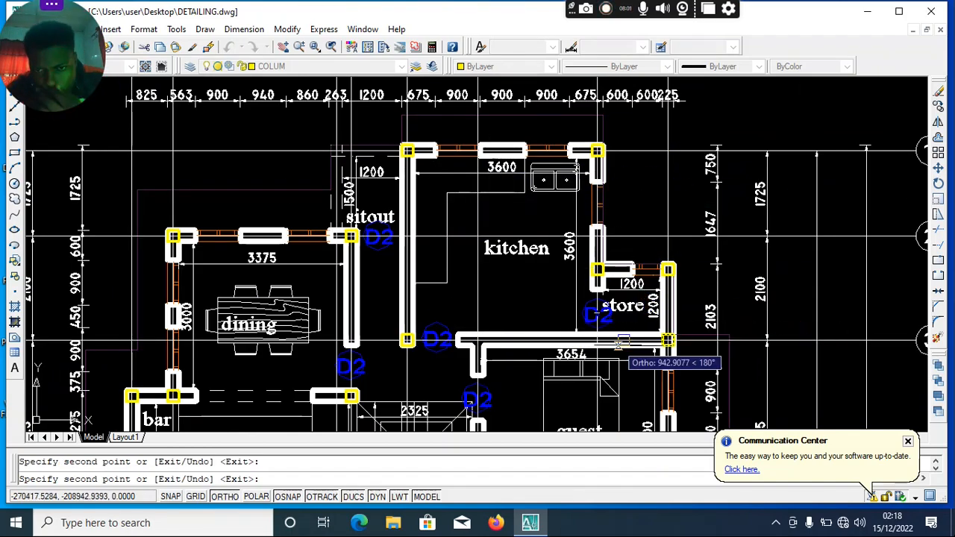
Step: Copy the column to the guest room's upper-left, lower-left and lower-right wall junctions on grid lines 3 and 4
scroll(581, 299, down, 5)
scroll(522, 216, up, 5)
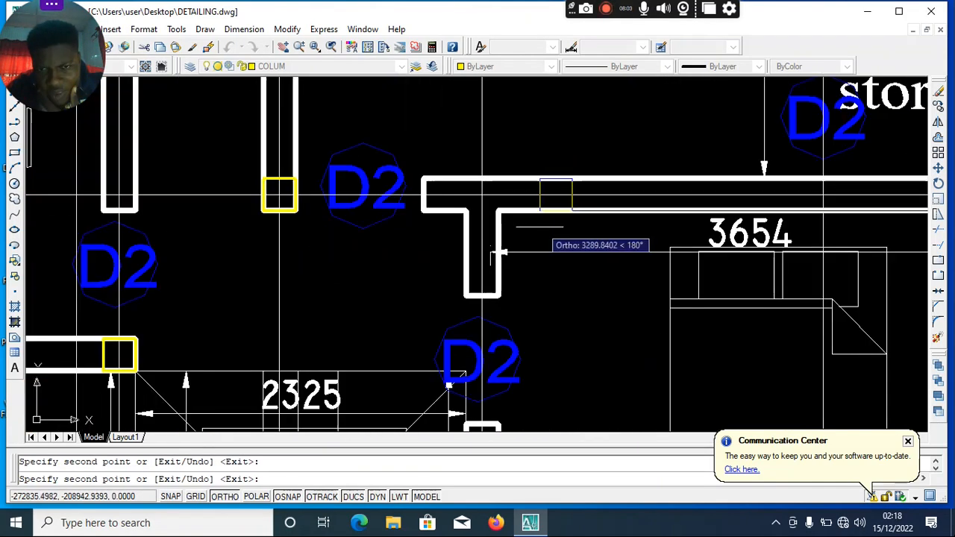
scroll(465, 211, down, 4)
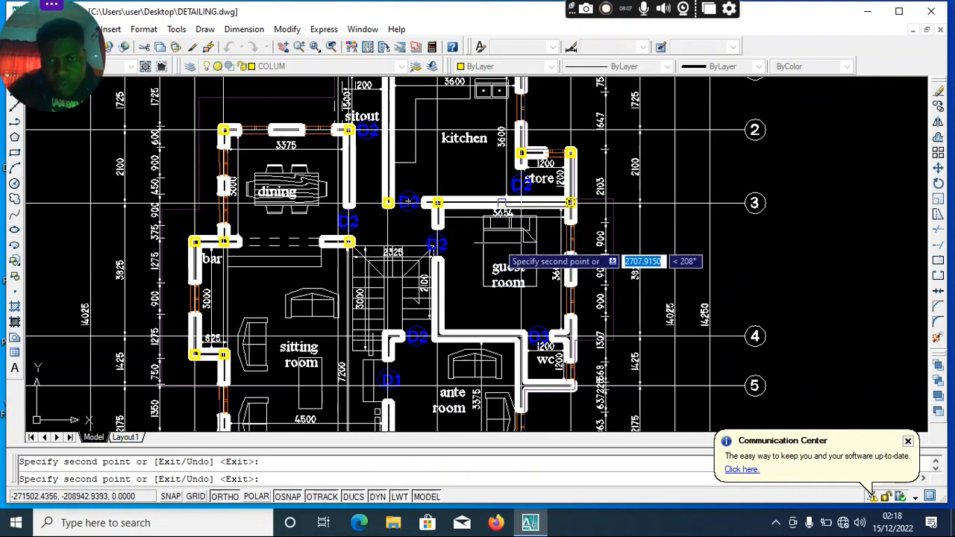
scroll(424, 319, up, 3)
scroll(436, 351, down, 2)
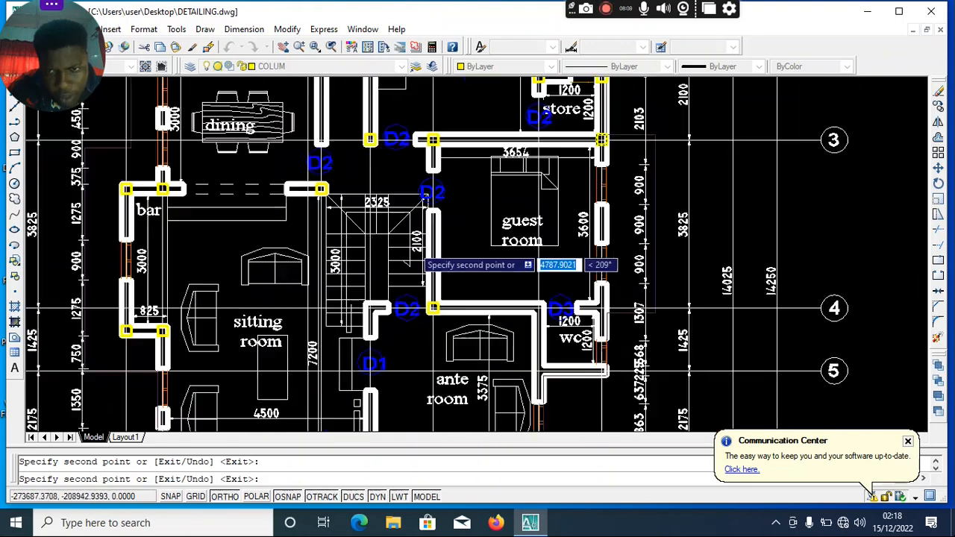
scroll(526, 291, up, 6)
scroll(537, 306, down, 5)
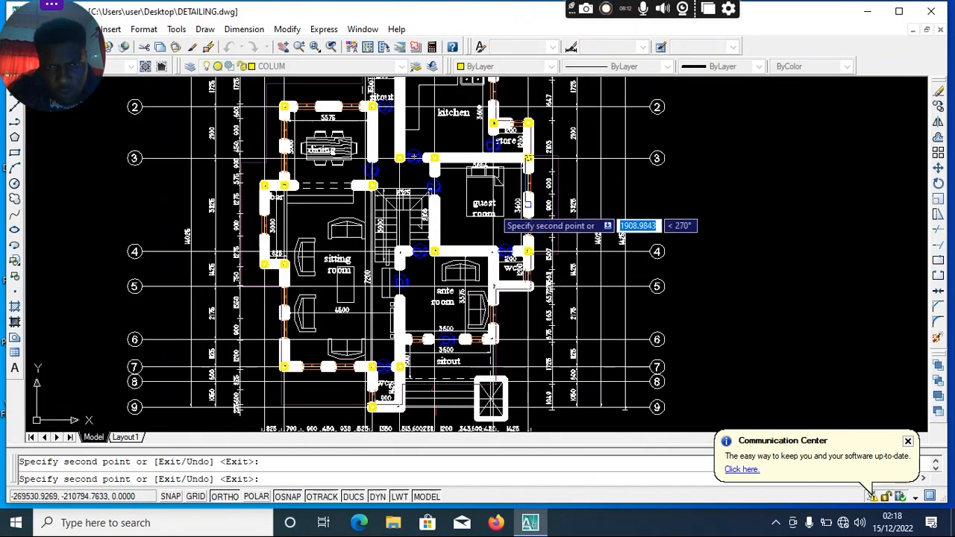
Step: Examine the kitchen, store and guest room walls between grid lines 1 and 4, especially the kitchen and store junction, for further column positions
scroll(515, 161, up, 4)
scroll(486, 280, down, 2)
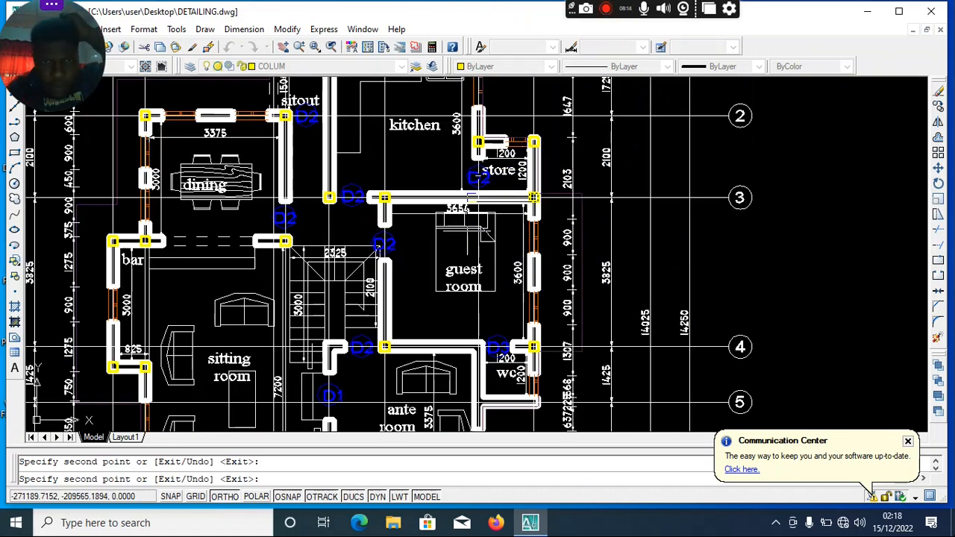
scroll(470, 200, down, 4)
scroll(476, 213, up, 5)
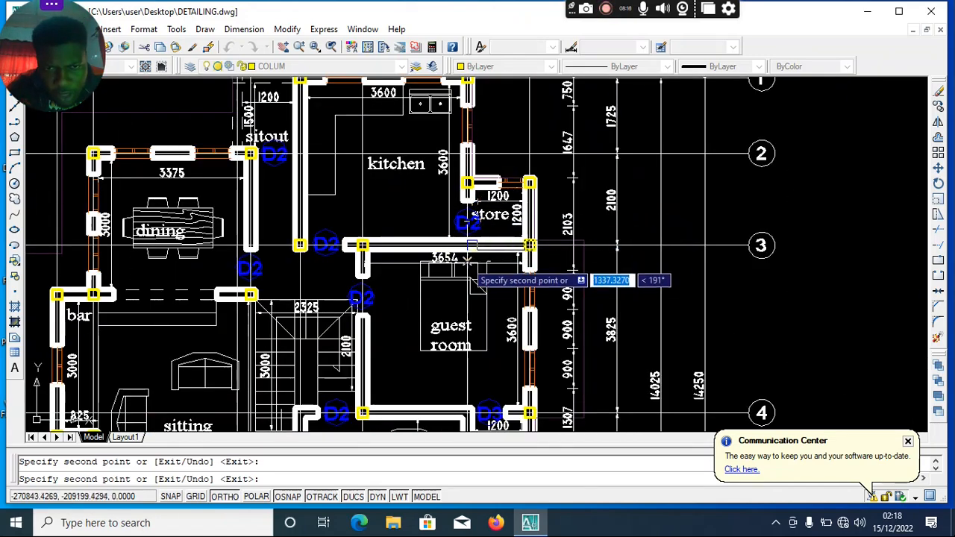
scroll(471, 265, down, 4)
scroll(474, 250, up, 5)
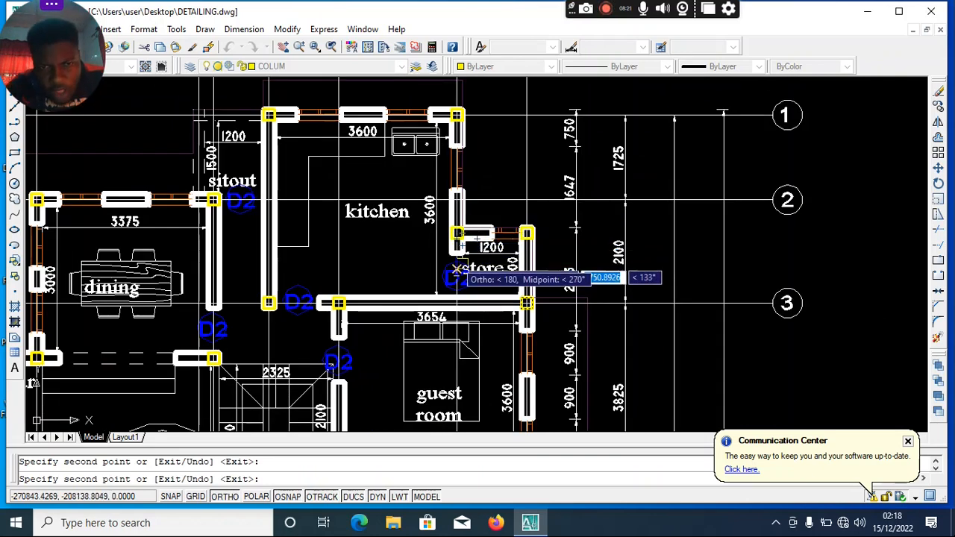
scroll(462, 245, up, 3)
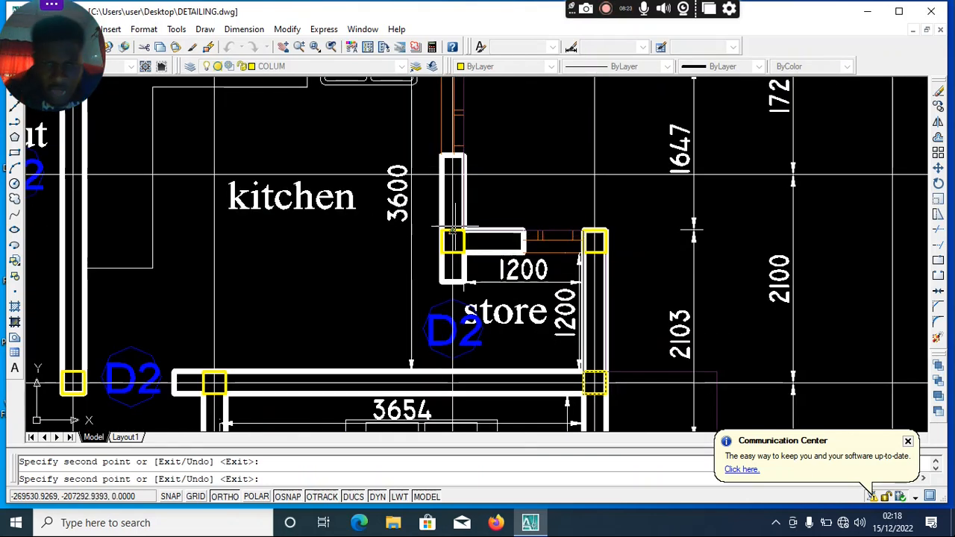
scroll(475, 246, up, 2)
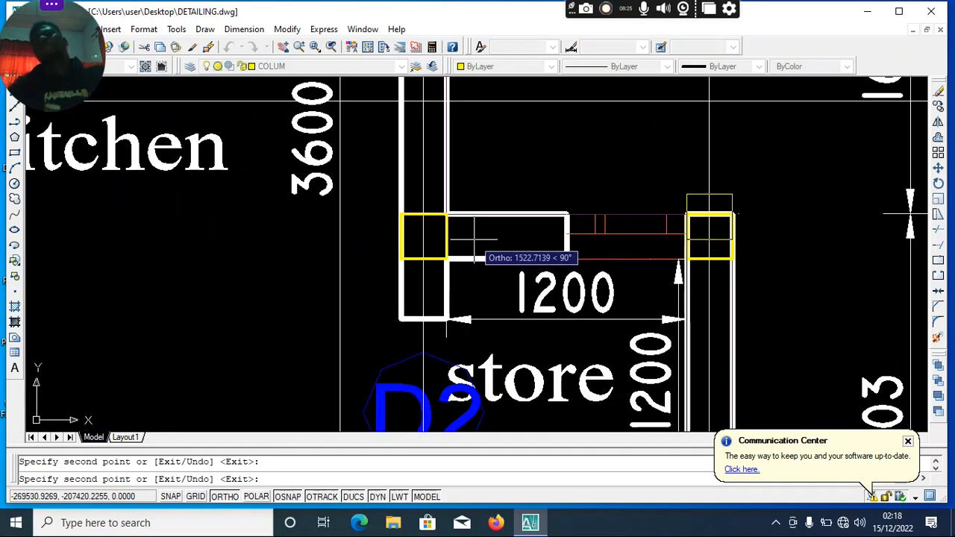
scroll(454, 214, down, 4)
scroll(432, 220, up, 2)
scroll(445, 209, down, 1)
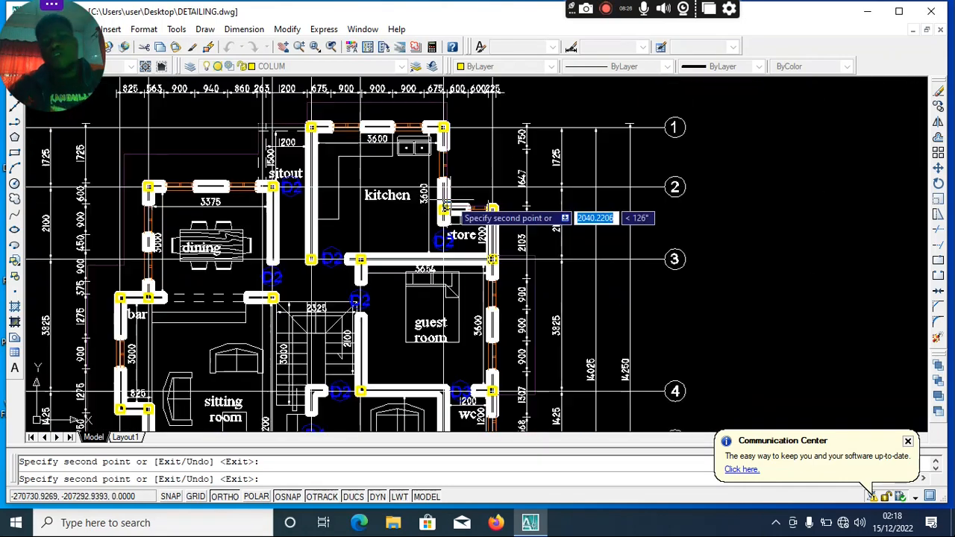
scroll(442, 211, up, 4)
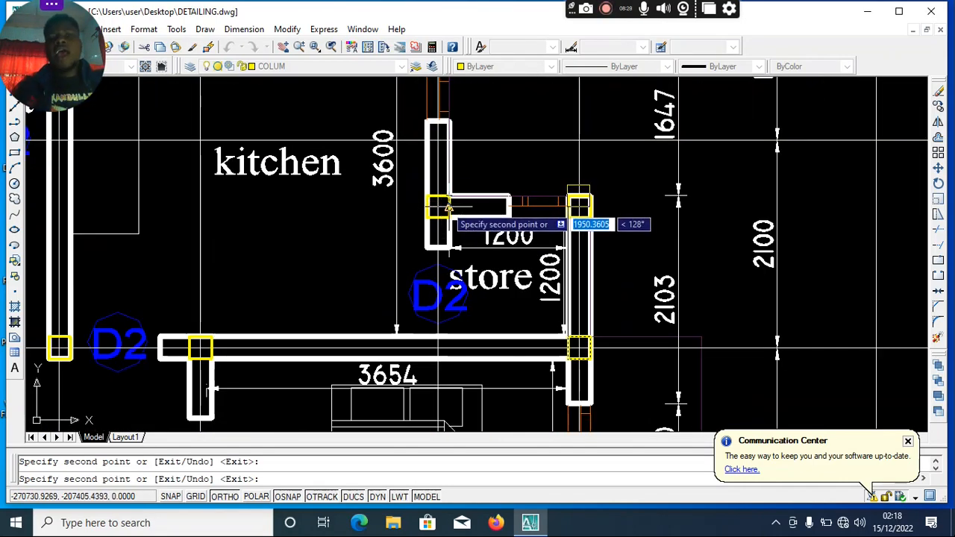
scroll(438, 203, down, 1)
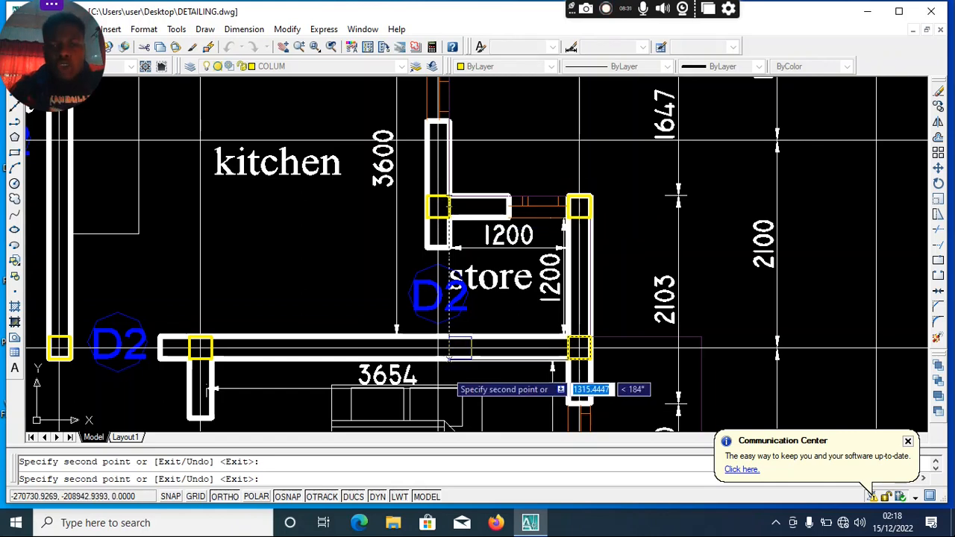
scroll(432, 344, down, 2)
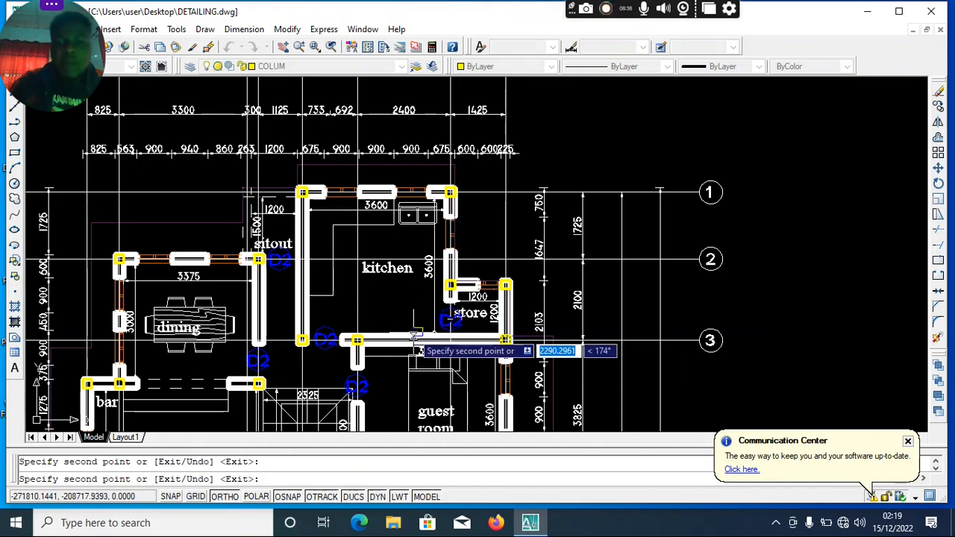
scroll(435, 329, up, 3)
scroll(346, 243, down, 3)
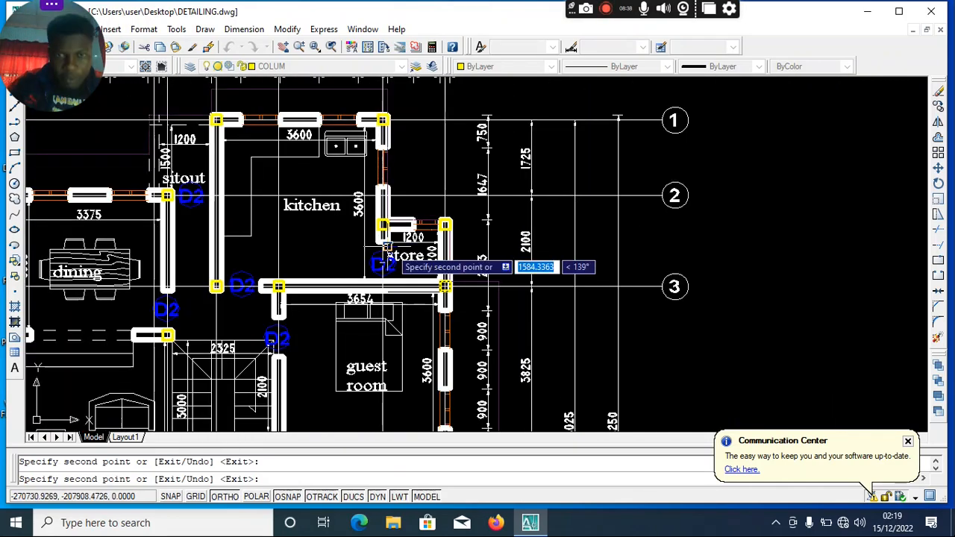
scroll(366, 224, down, 2)
scroll(360, 185, down, 2)
scroll(343, 218, up, 3)
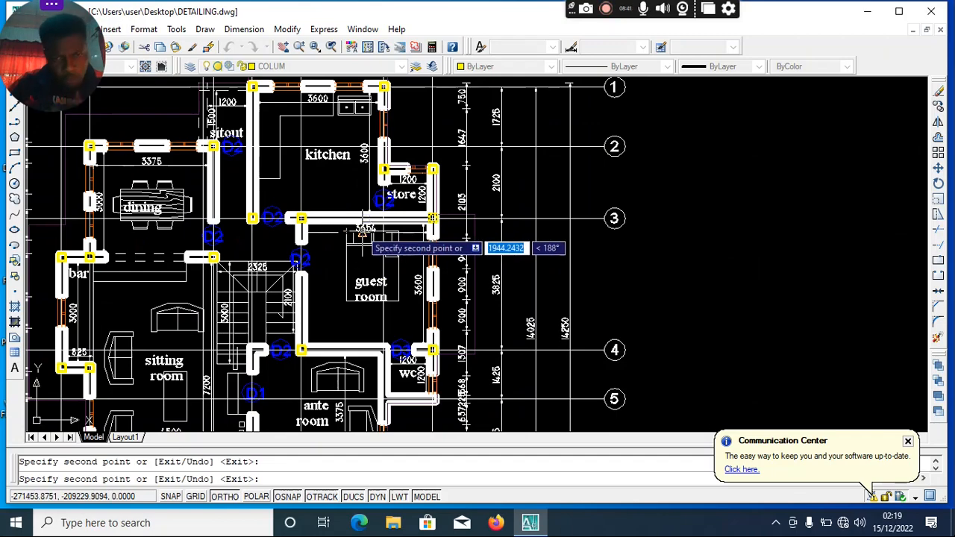
Step: Copy the column to the lower-right corner of the WC next to the ante room, on grid line 5
scroll(425, 403, up, 4)
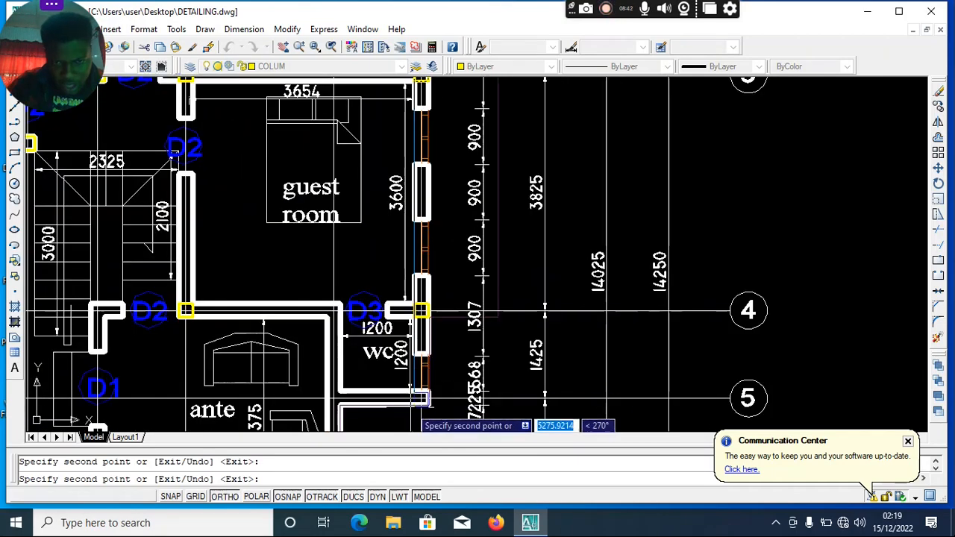
scroll(419, 216, down, 2)
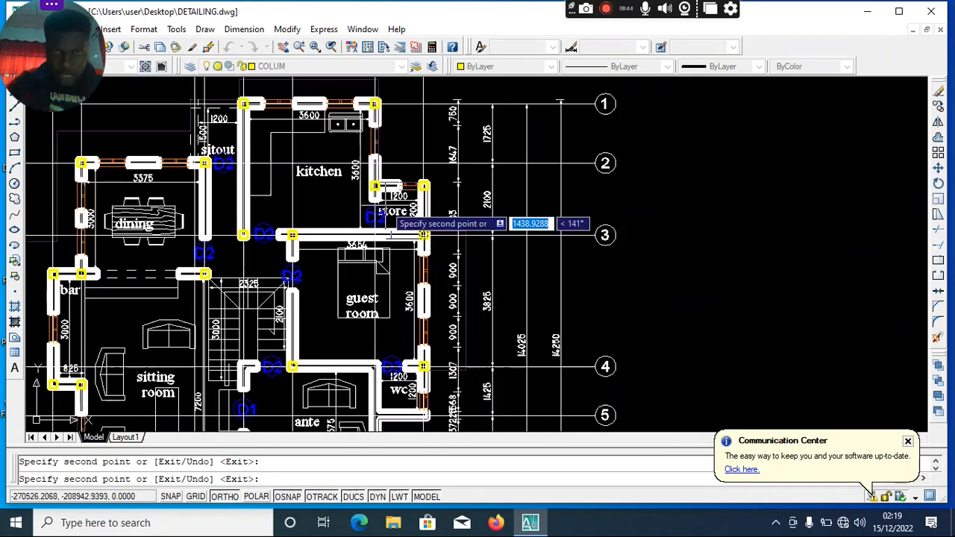
scroll(369, 195, up, 2)
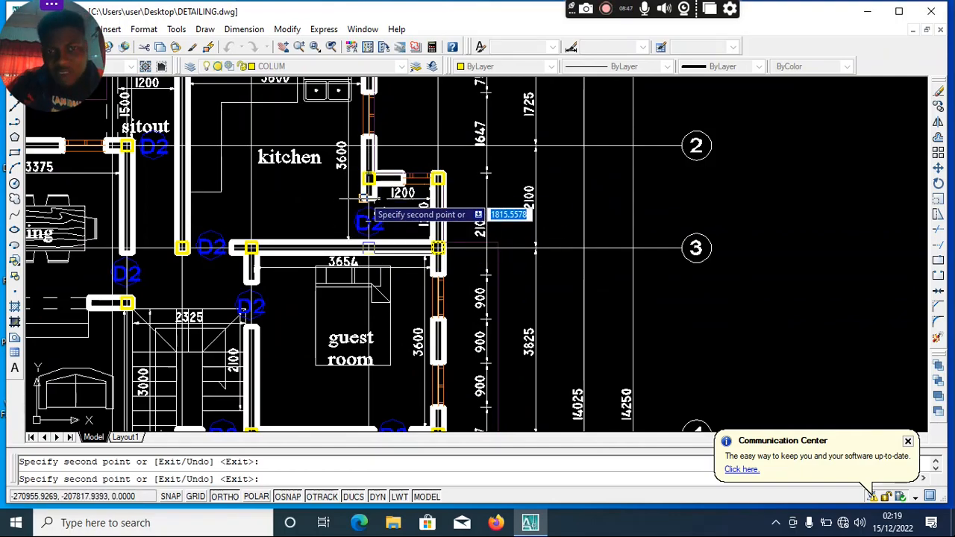
scroll(365, 202, down, 3)
scroll(358, 168, up, 1)
scroll(373, 224, down, 2)
scroll(388, 298, up, 4)
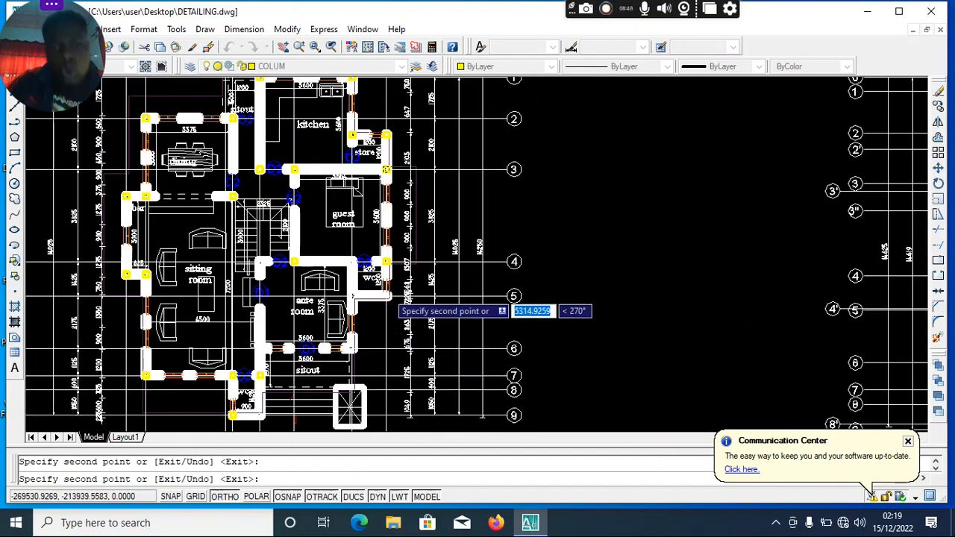
scroll(373, 309, down, 2)
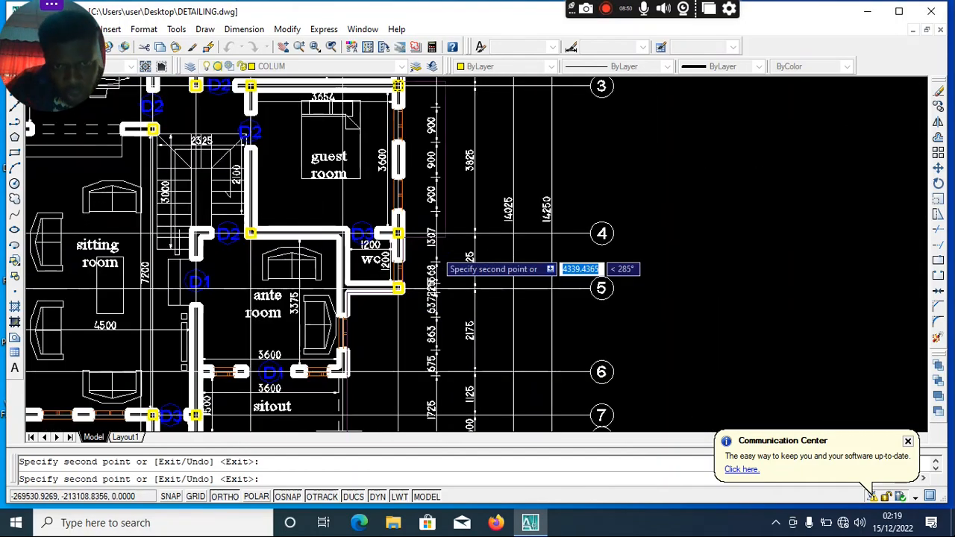
scroll(373, 280, up, 3)
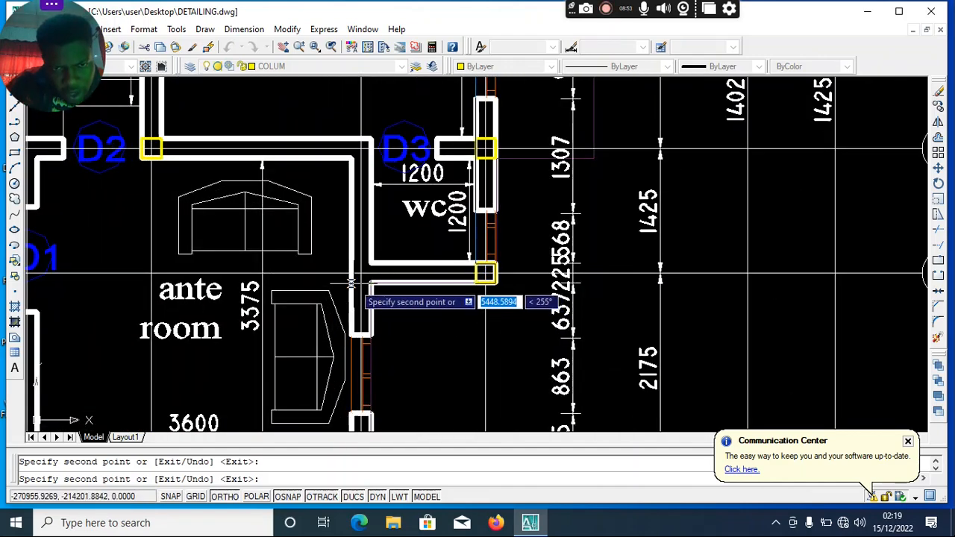
key(Escape)
Step: Copy the WC's lower-right column to its lower-left wall junction on grid line 5, using the column's lower-right corner as base point
scroll(481, 282, up, 2)
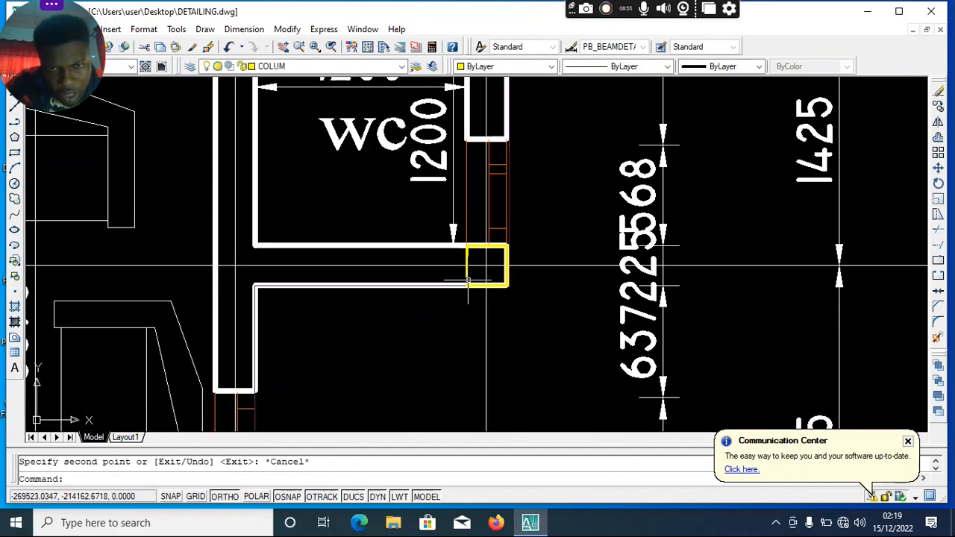
right_click(455, 282)
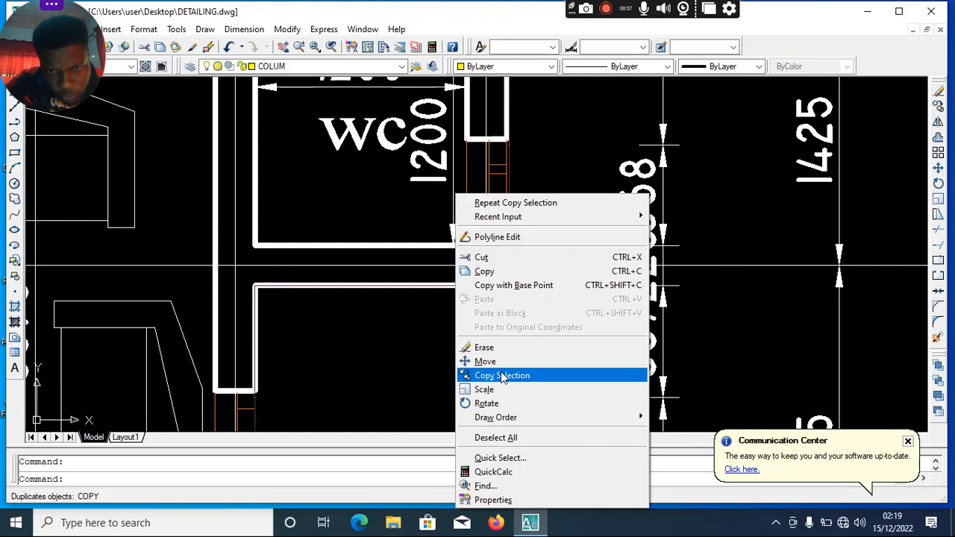
click(502, 376)
click(507, 288)
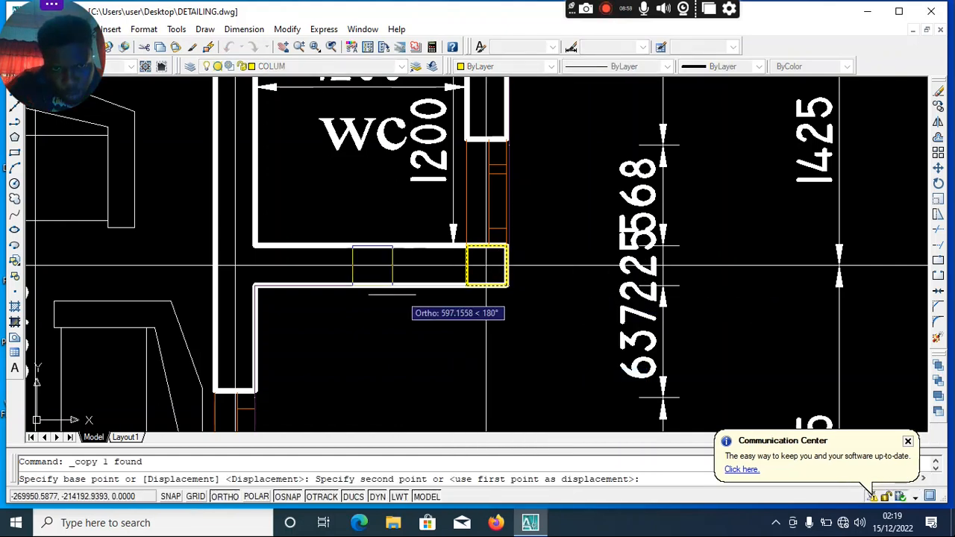
click(253, 285)
scroll(253, 286, down, 5)
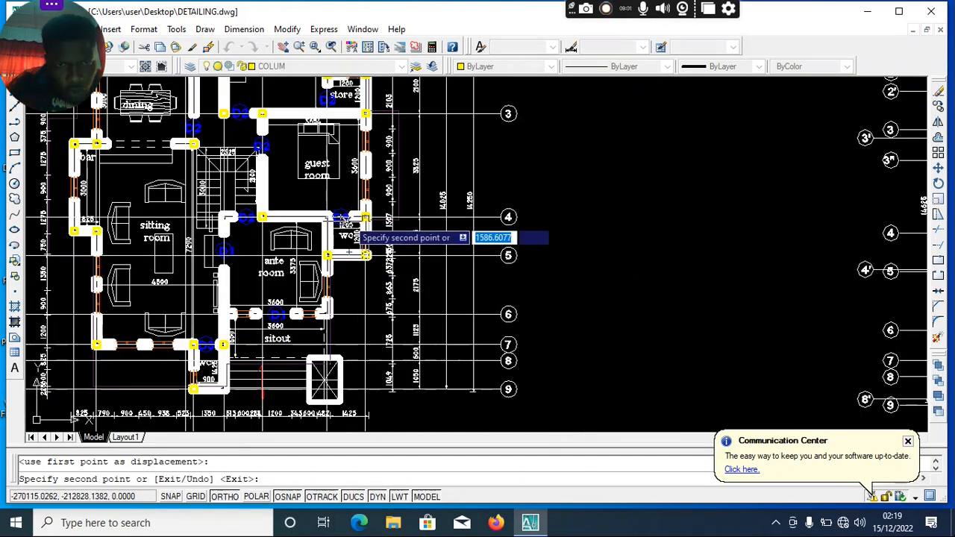
Step: Place further copies of the column at the ante room's lower-right and lower-left corners on grid line 6
scroll(344, 255, up, 3)
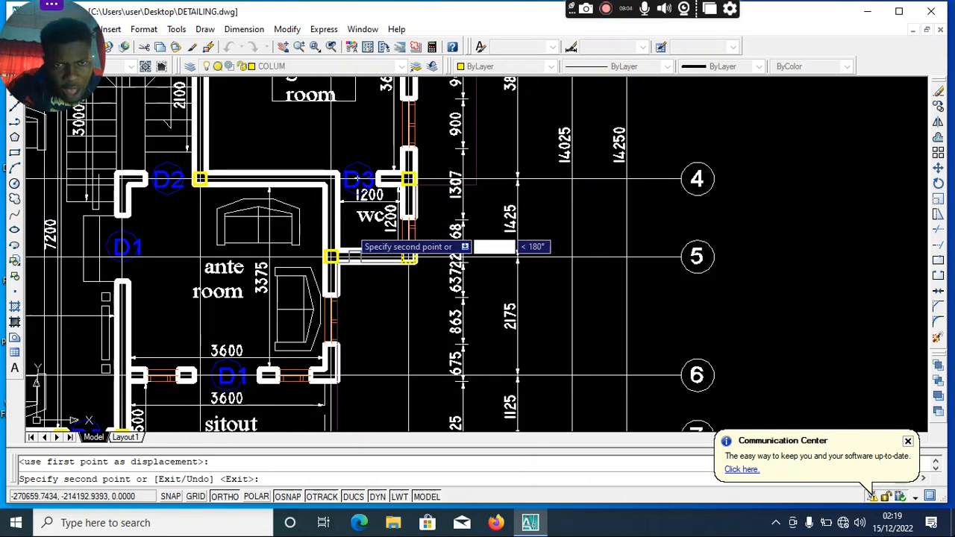
scroll(388, 163, down, 3)
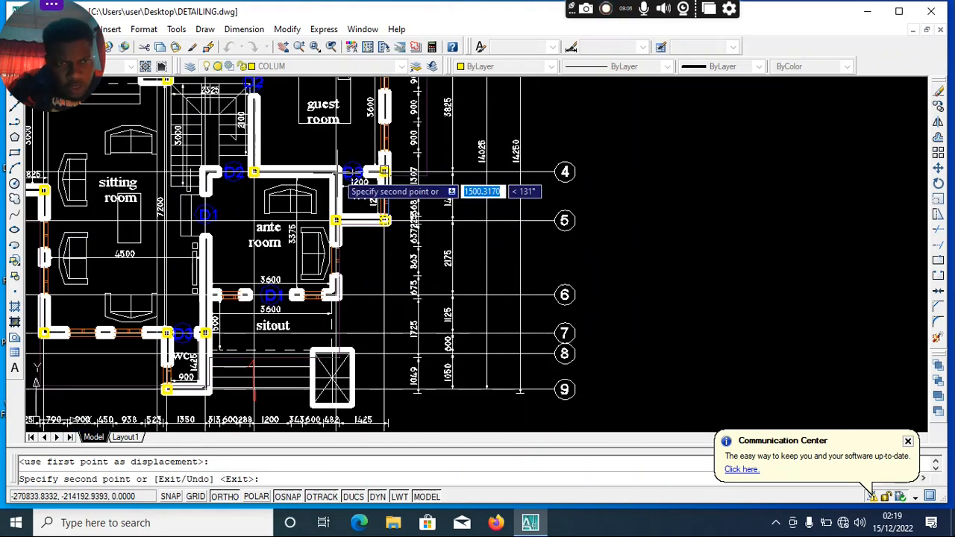
scroll(388, 270, up, 2)
click(336, 297)
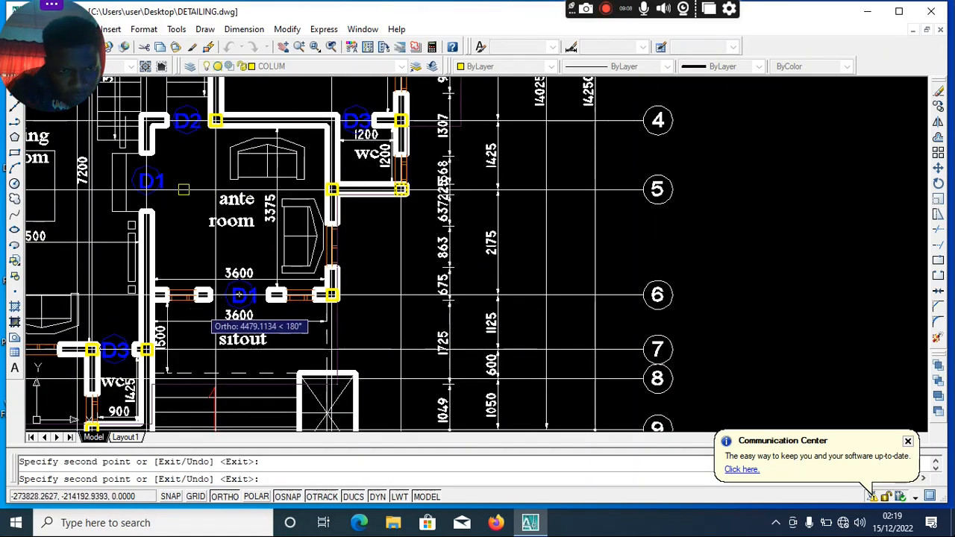
scroll(150, 307, up, 3)
scroll(302, 358, down, 5)
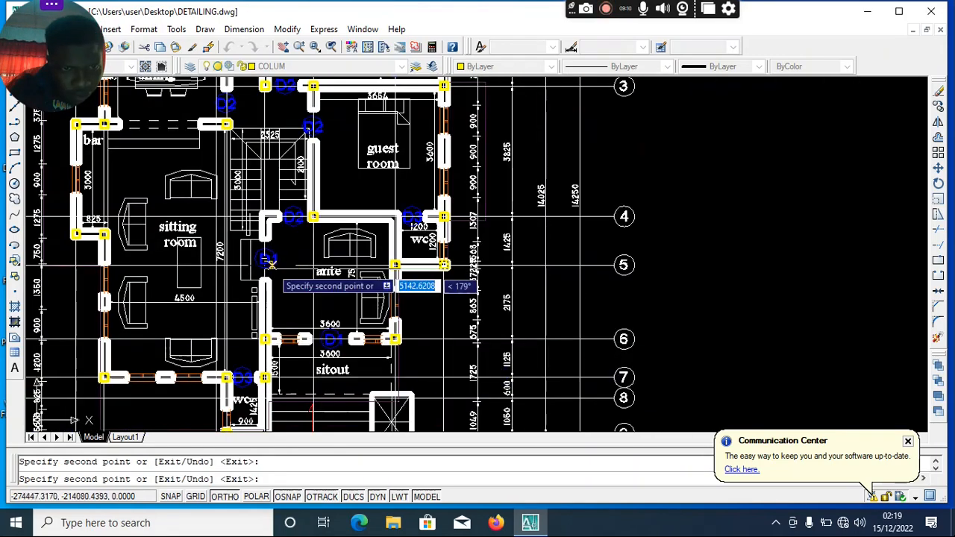
Step: Place another copy of the column at the ante room's upper-left corner on grid line 4 and end the copying
scroll(270, 263, up, 4)
scroll(255, 141, down, 3)
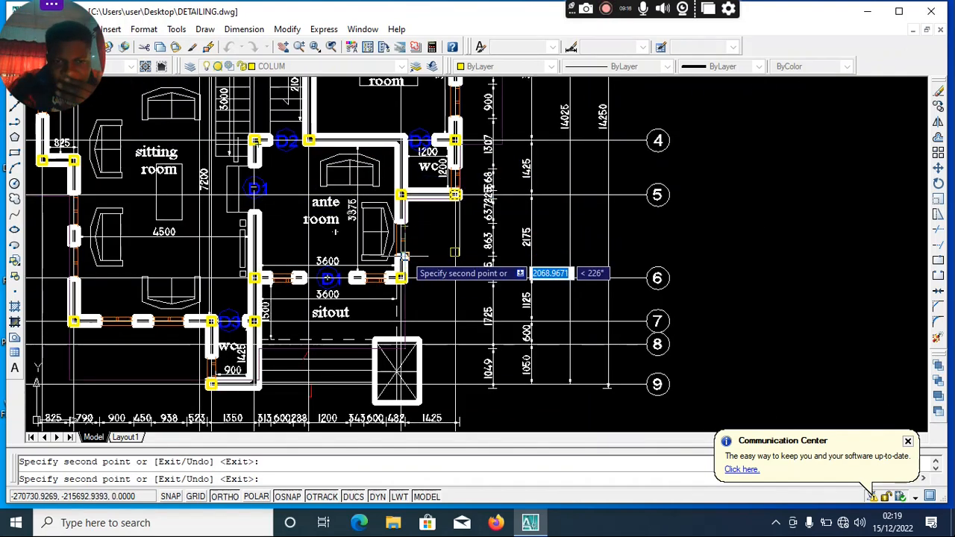
scroll(432, 294, up, 4)
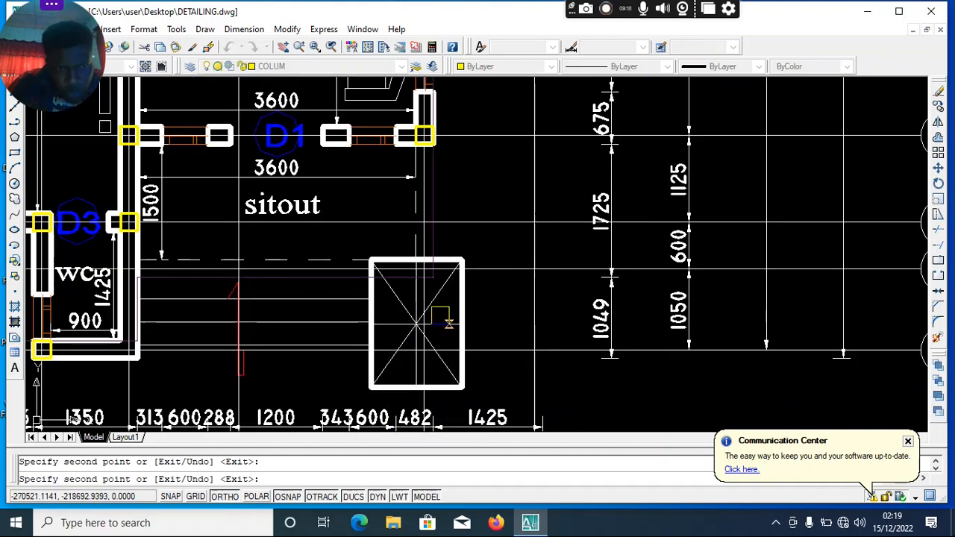
scroll(461, 325, down, 3)
scroll(462, 334, down, 2)
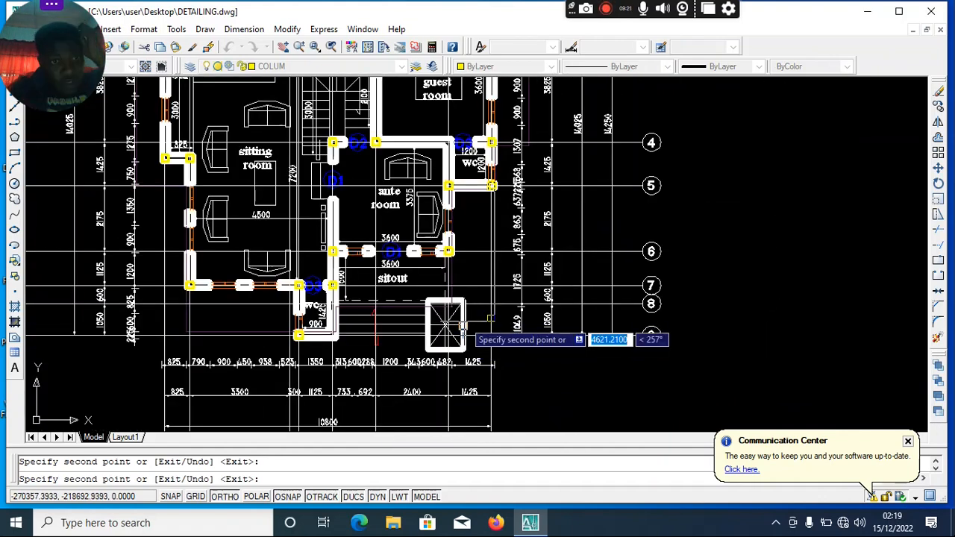
scroll(335, 222, up, 3)
key(Escape)
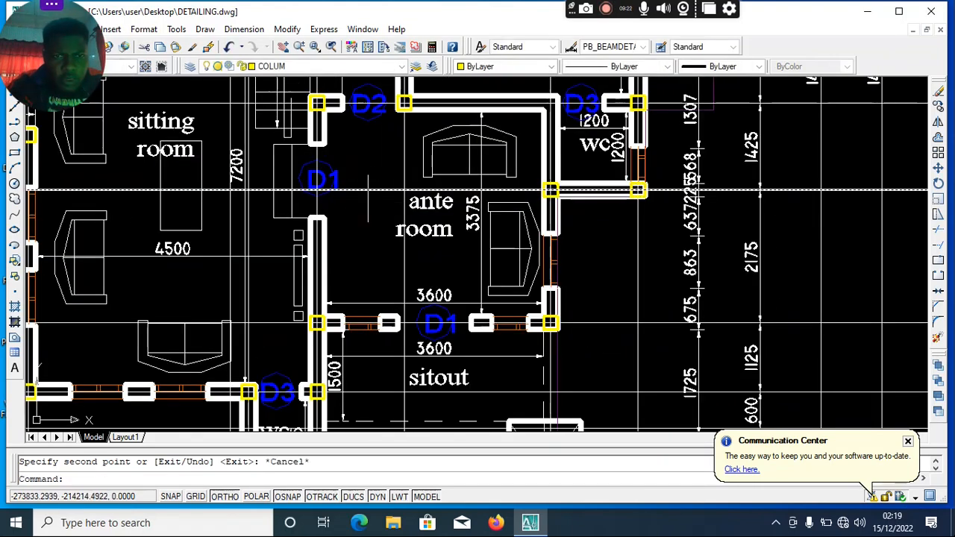
Step: Display the dimensioning tools
scroll(426, 221, down, 2)
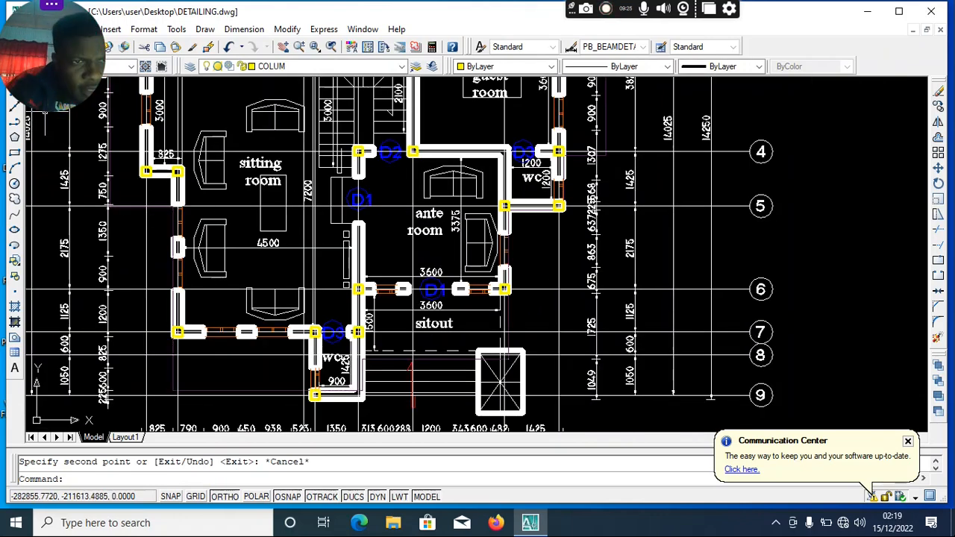
right_click(10, 167)
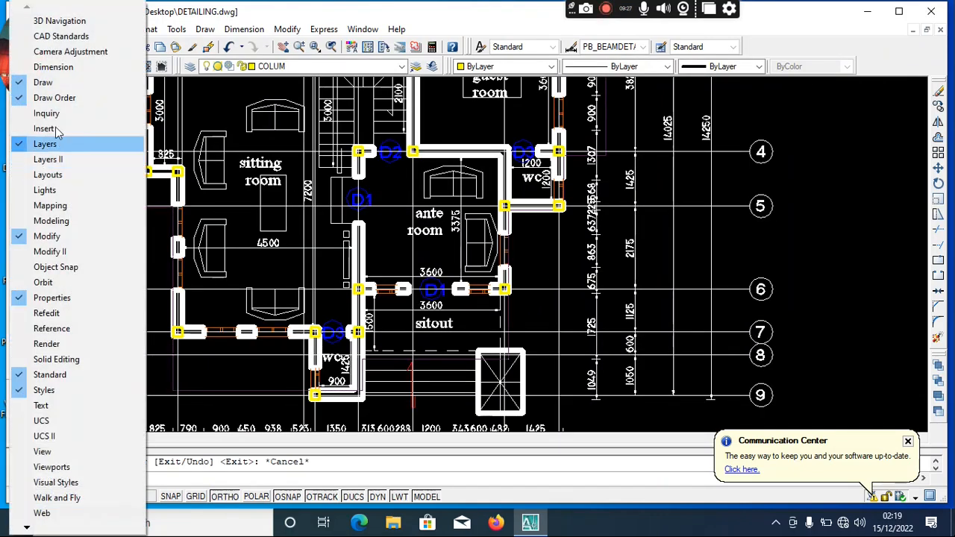
click(53, 66)
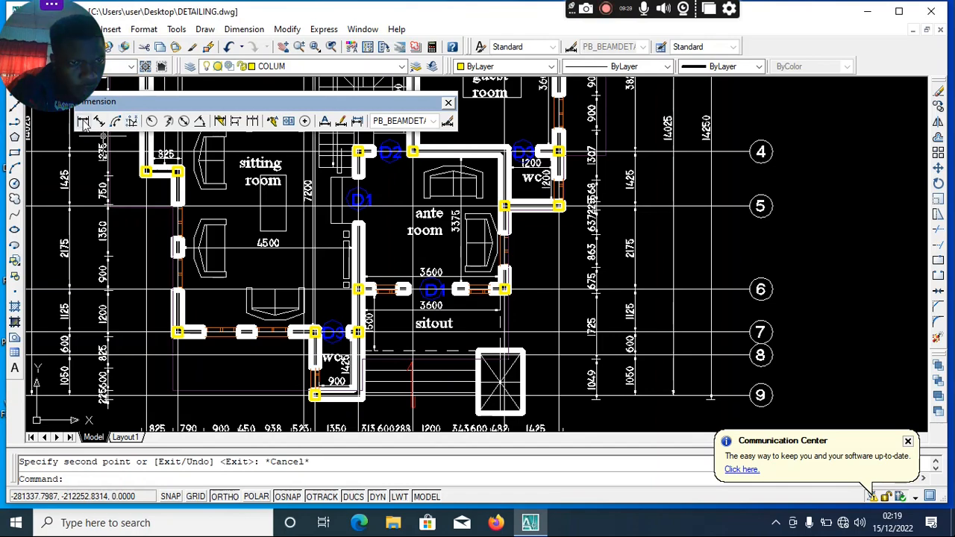
Step: Measure the vertical distance between the two columns on the sitting room's left wall with a linear dimension, without placing it
click(84, 122)
scroll(185, 173, up, 4)
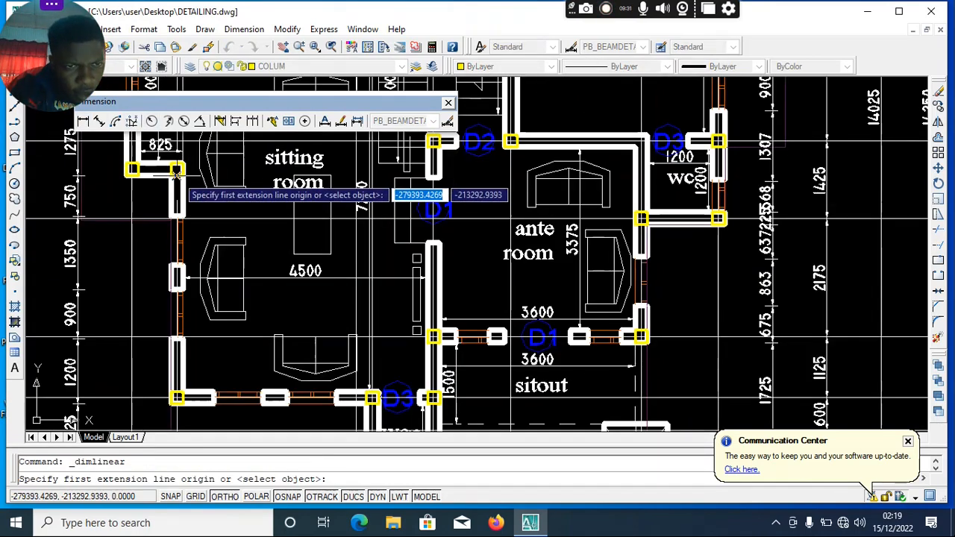
scroll(185, 173, down, 2)
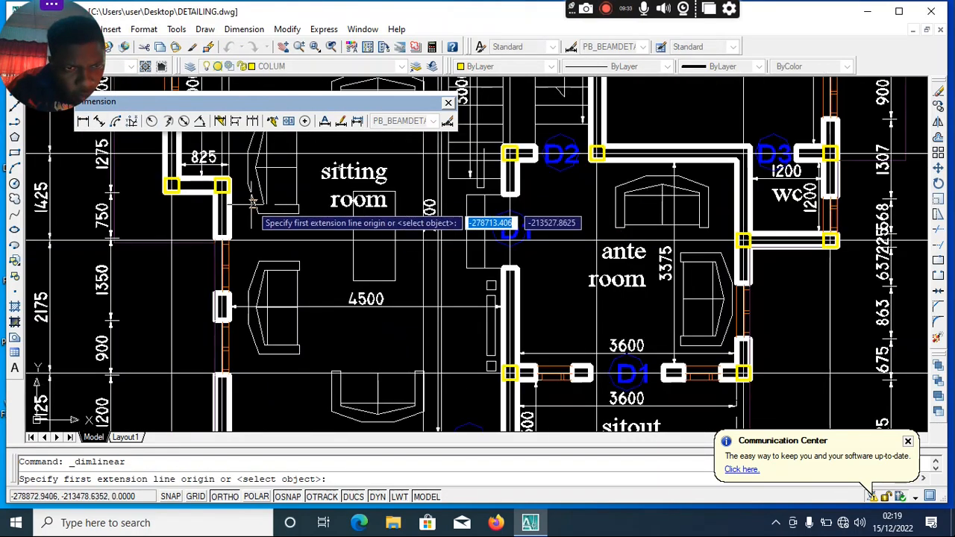
click(217, 191)
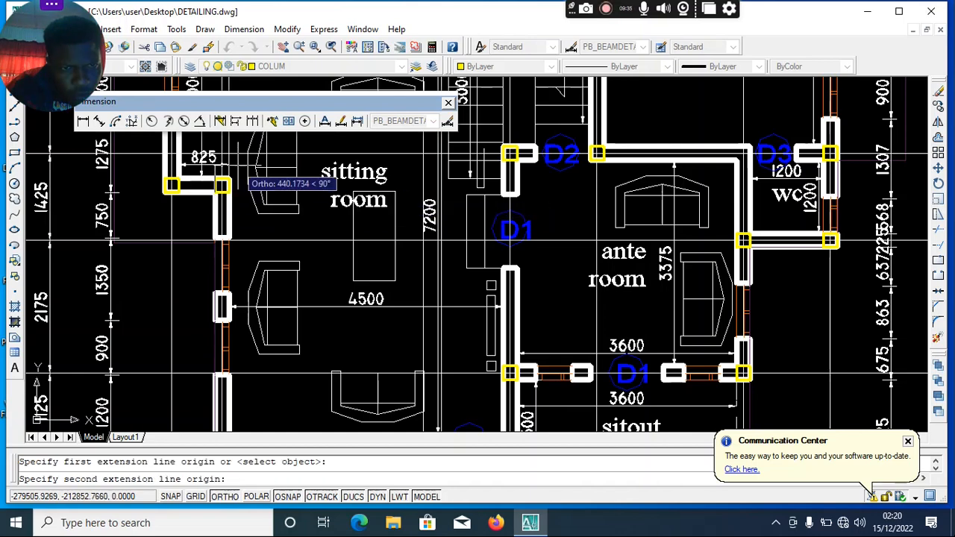
scroll(226, 295, down, 2)
scroll(226, 354, up, 5)
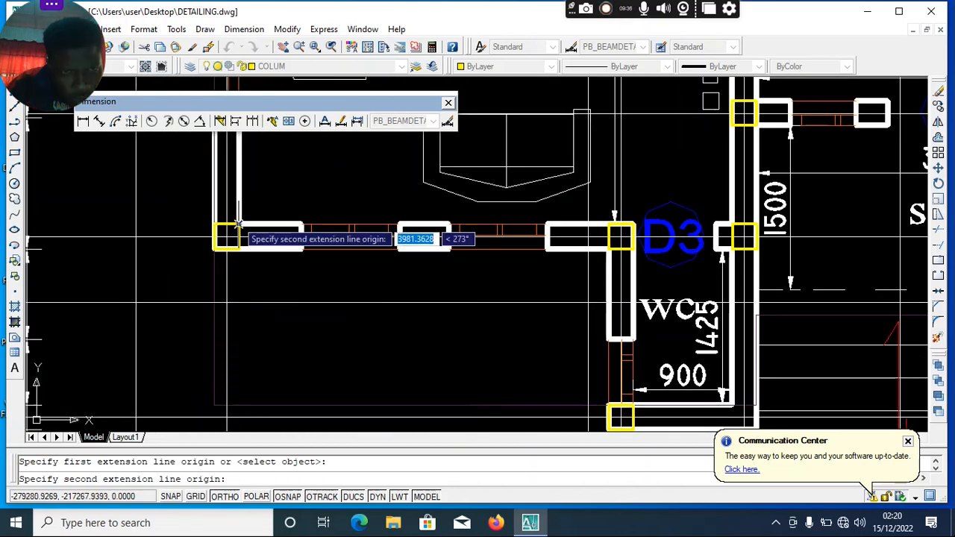
click(224, 224)
scroll(224, 224, down, 4)
scroll(218, 225, up, 3)
scroll(257, 292, down, 6)
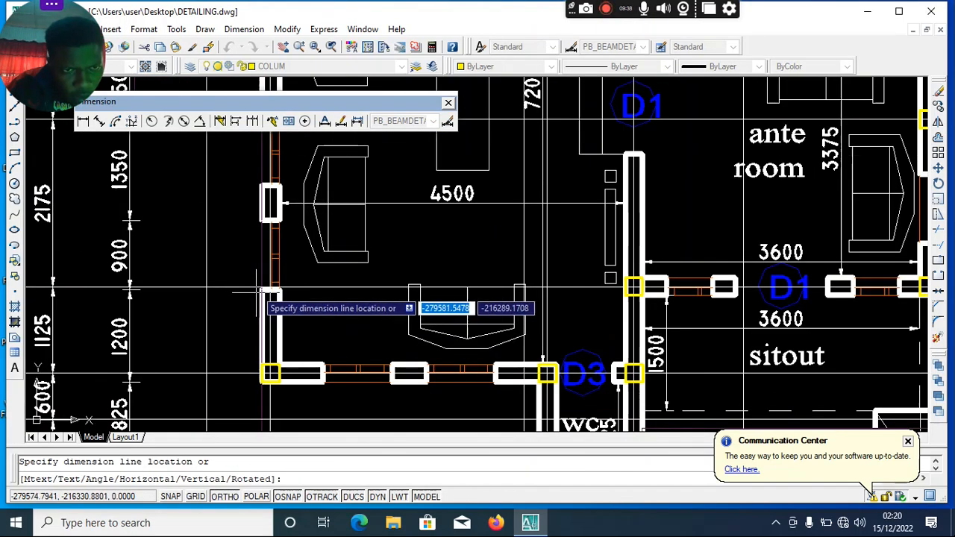
scroll(293, 286, up, 1)
key(Escape)
scroll(321, 256, up, 2)
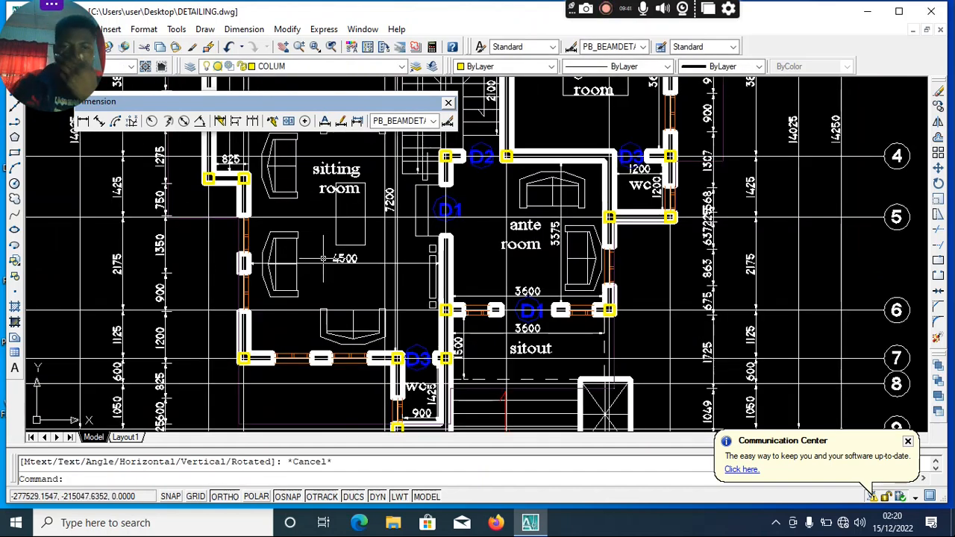
Step: Copy the ante room's lower-left column to the sitting room's left wall on grid line 6, using its upper-left corner as base point
scroll(344, 261, up, 2)
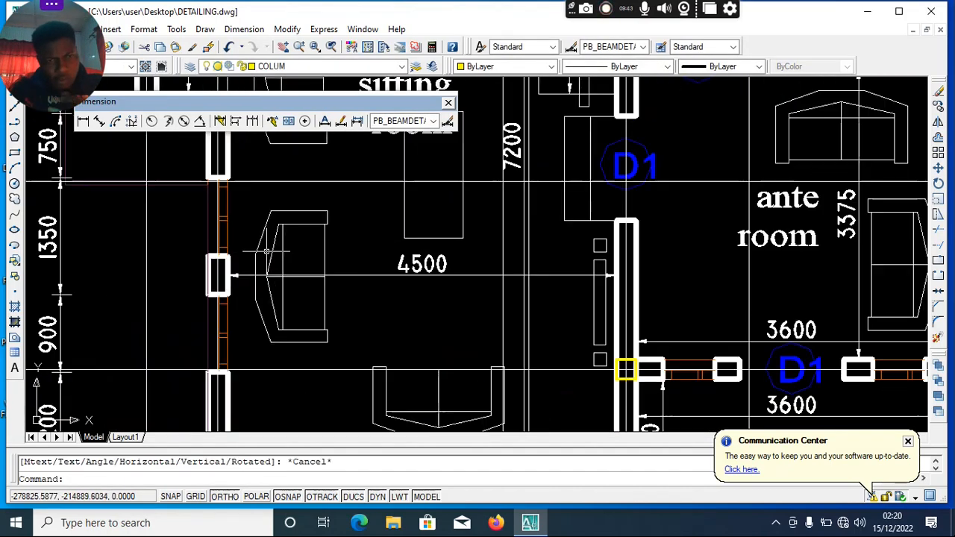
scroll(328, 276, down, 4)
scroll(403, 307, up, 4)
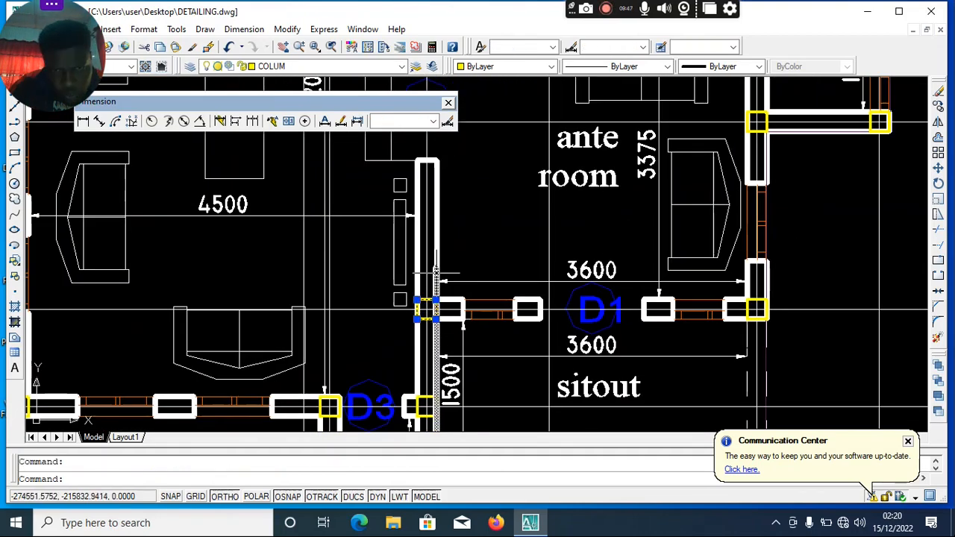
right_click(437, 277)
click(458, 375)
scroll(422, 301, up, 3)
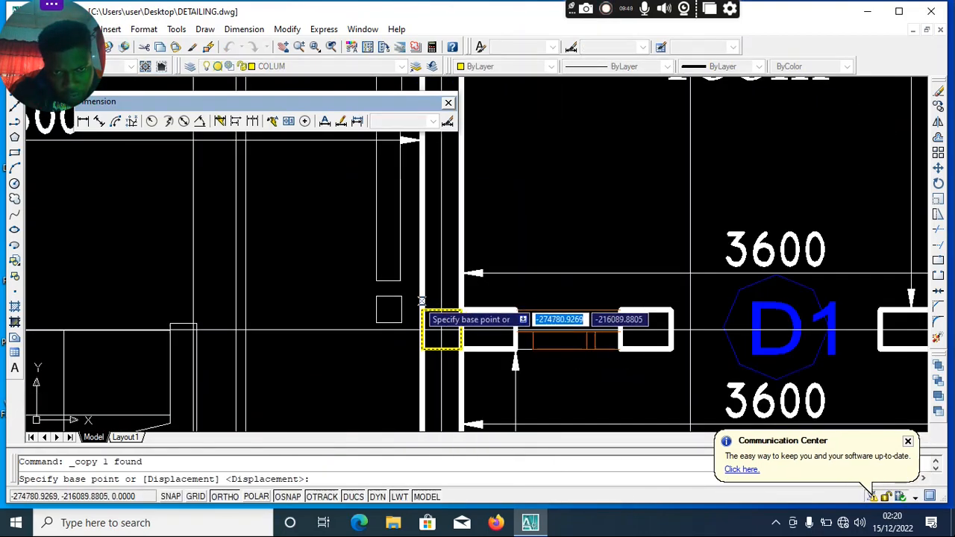
click(429, 313)
scroll(641, 349, down, 3)
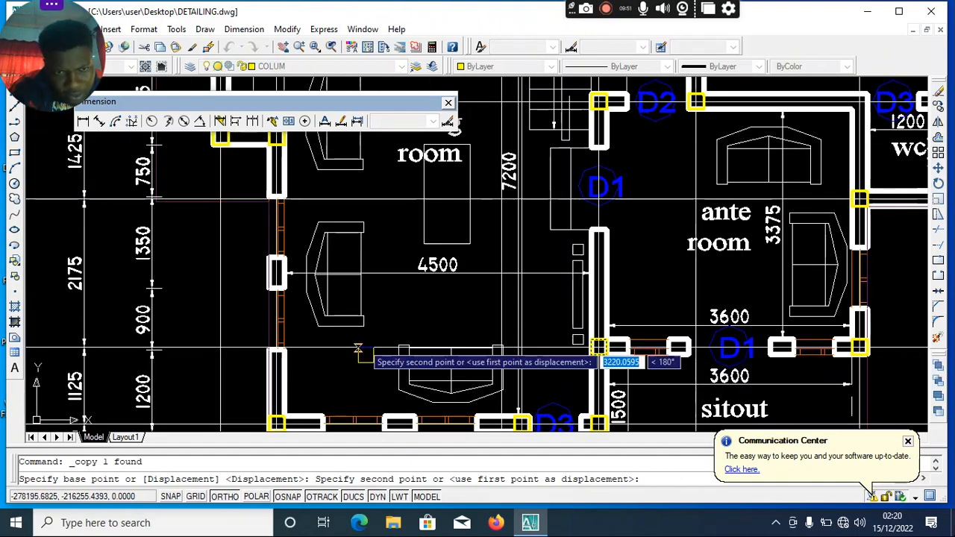
scroll(196, 356, up, 4)
scroll(172, 332, down, 6)
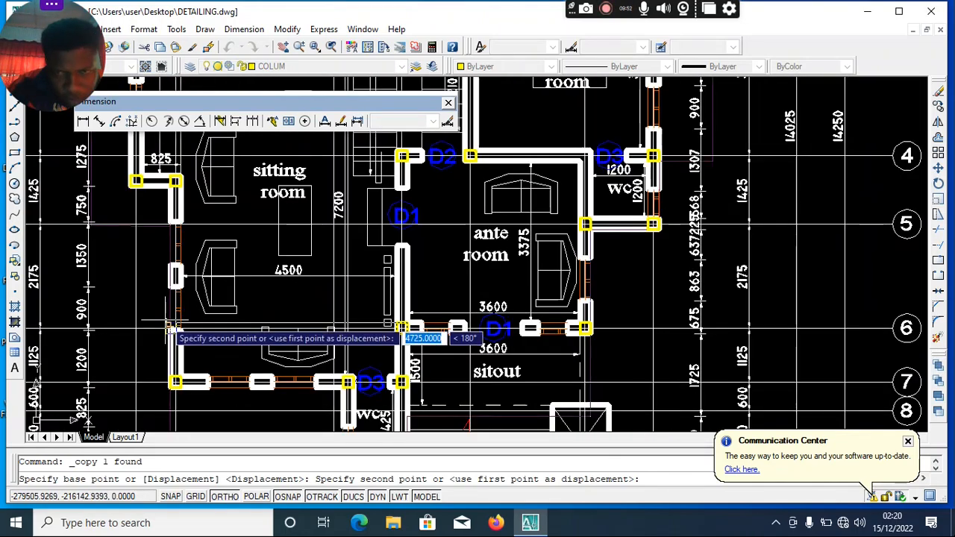
scroll(170, 328, up, 2)
scroll(170, 328, up, 6)
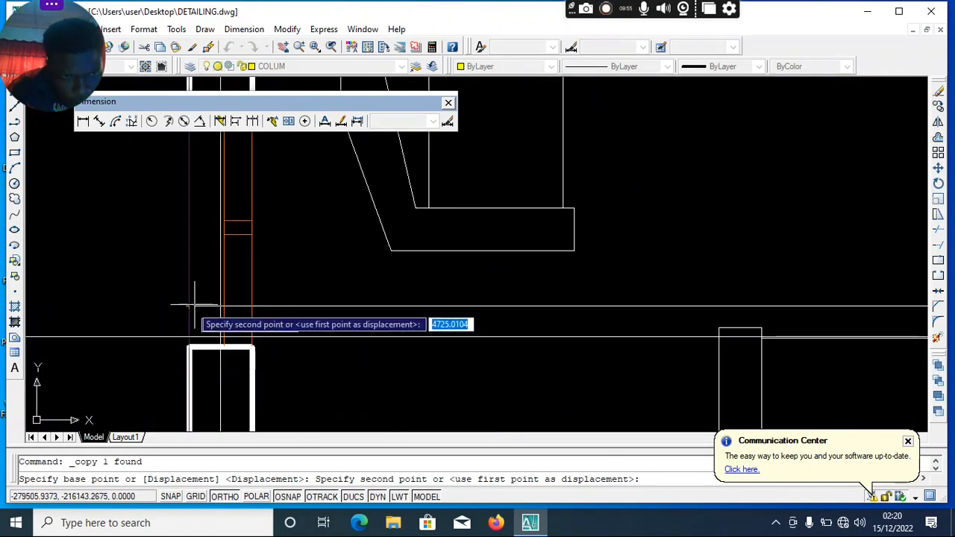
click(189, 306)
scroll(189, 306, down, 5)
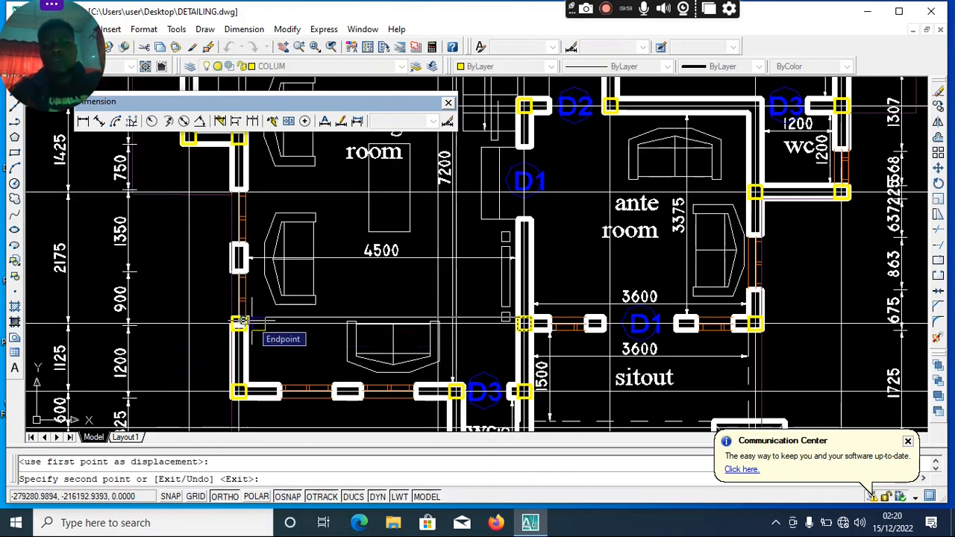
scroll(258, 322, down, 3)
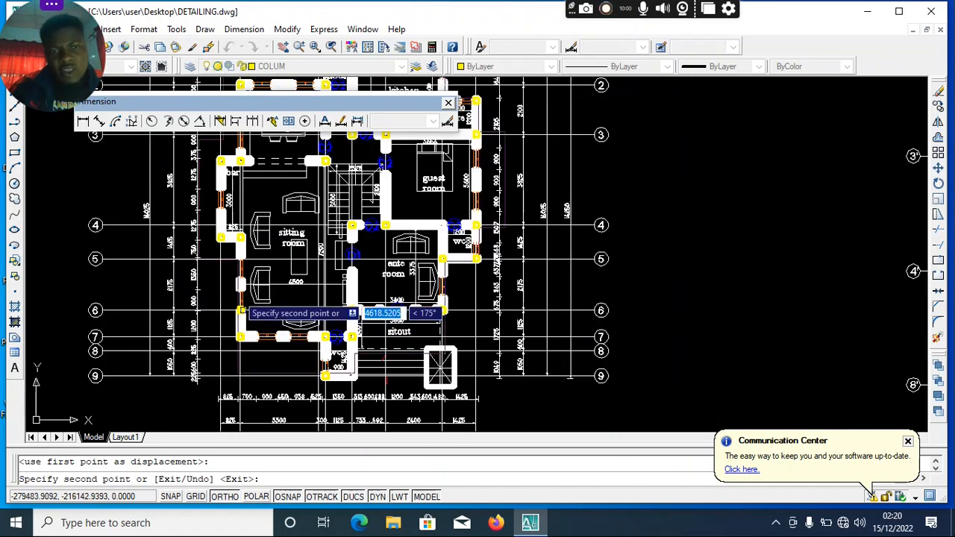
Step: Check the new column on the sitting room's left wall at grid line 6 and end the copying
scroll(258, 306, up, 5)
scroll(274, 322, down, 2)
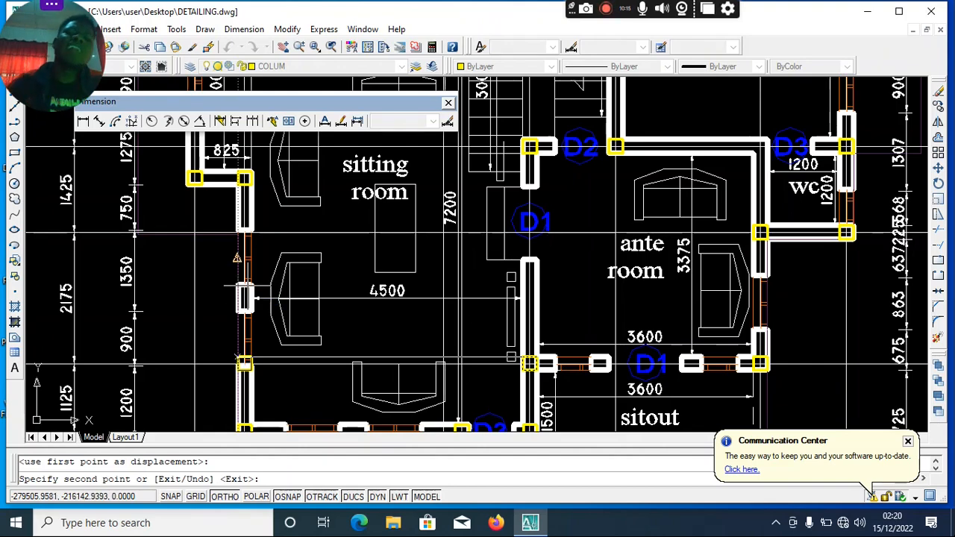
scroll(246, 276, down, 6)
scroll(378, 221, up, 3)
key(Escape)
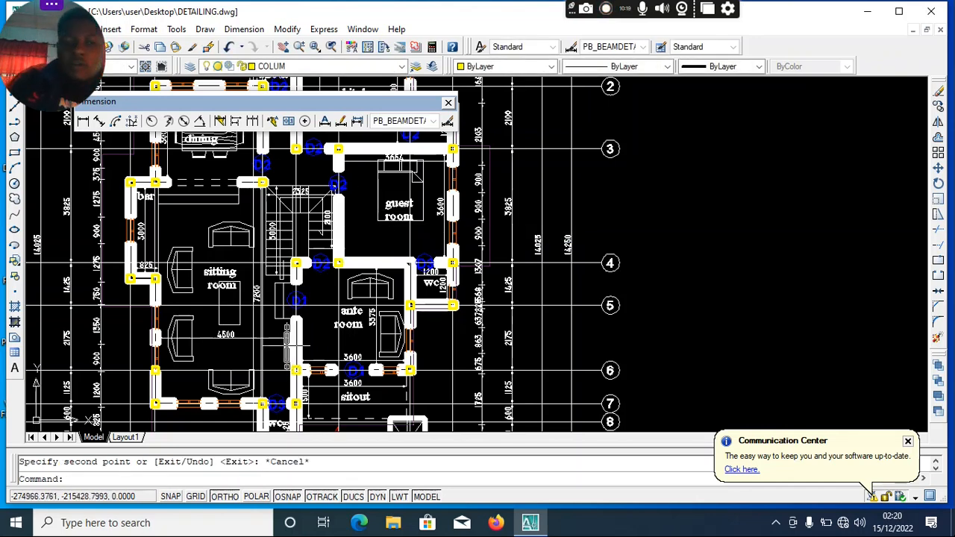
Step: Examine the column layout around the sitting room, staircase, guest room and ante room on the ground floor plan
scroll(173, 350, up, 3)
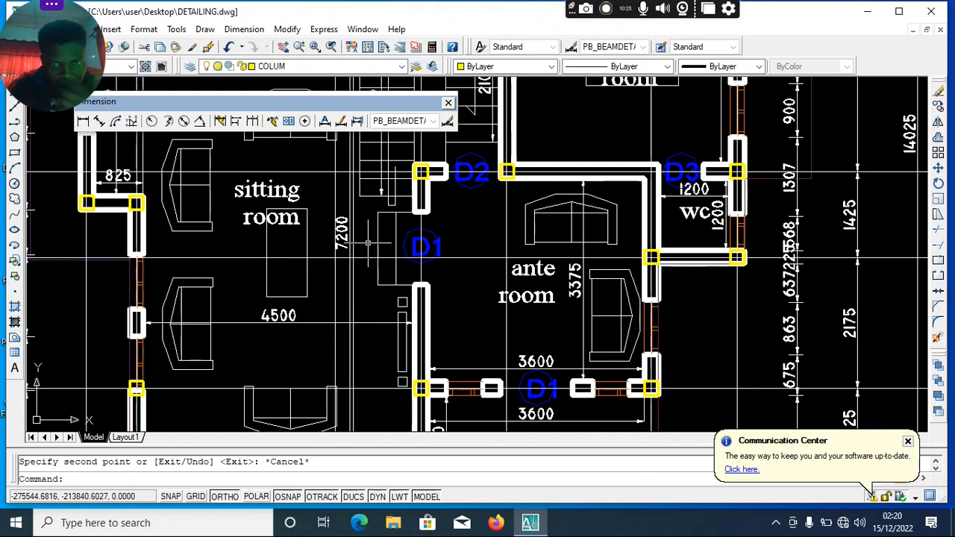
scroll(555, 248, down, 1)
scroll(556, 247, down, 3)
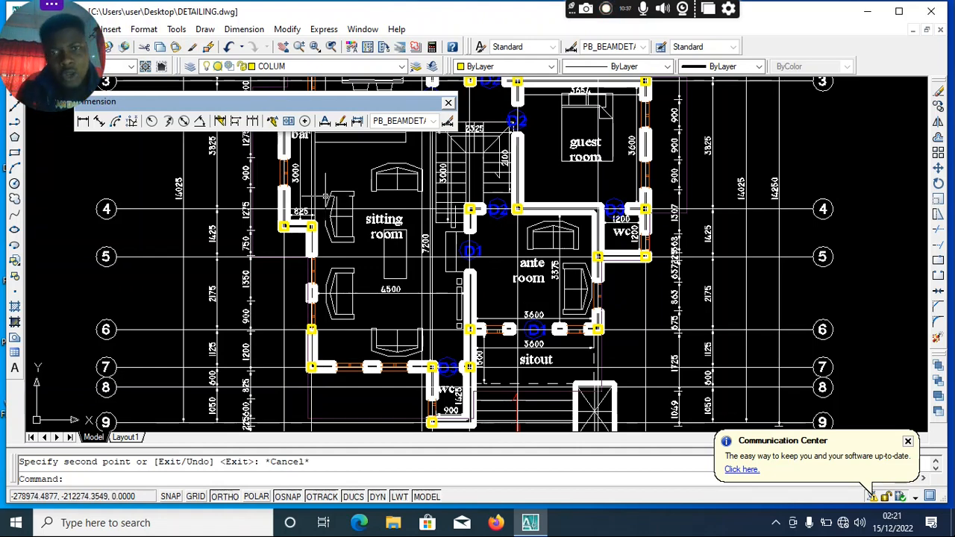
scroll(424, 231, up, 2)
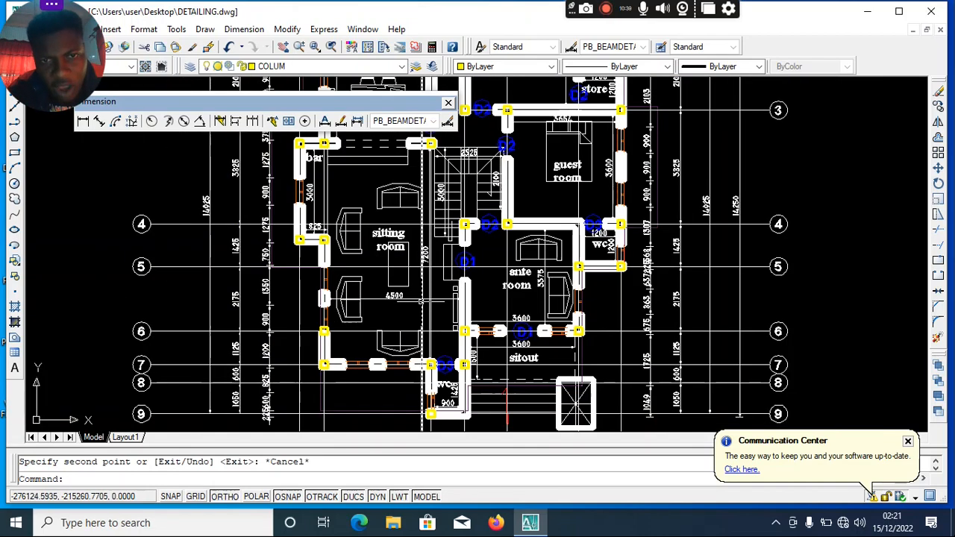
scroll(423, 231, down, 3)
scroll(448, 198, up, 4)
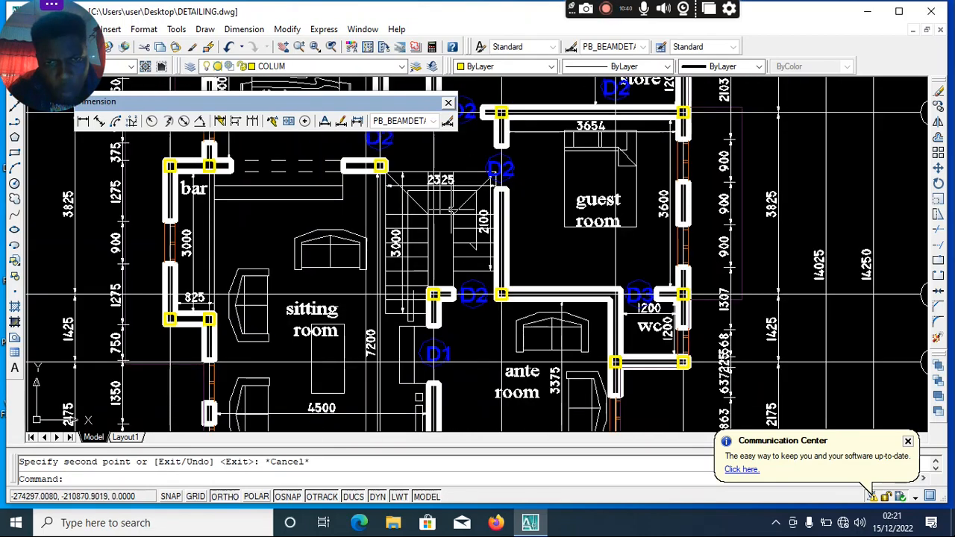
scroll(493, 172, down, 2)
scroll(463, 194, up, 1)
scroll(448, 216, down, 4)
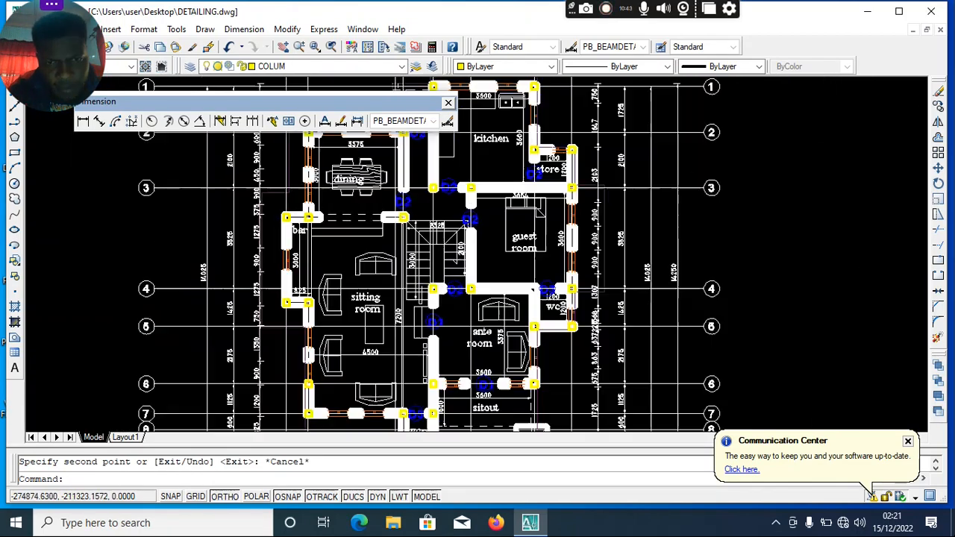
scroll(421, 250, up, 3)
scroll(441, 304, up, 3)
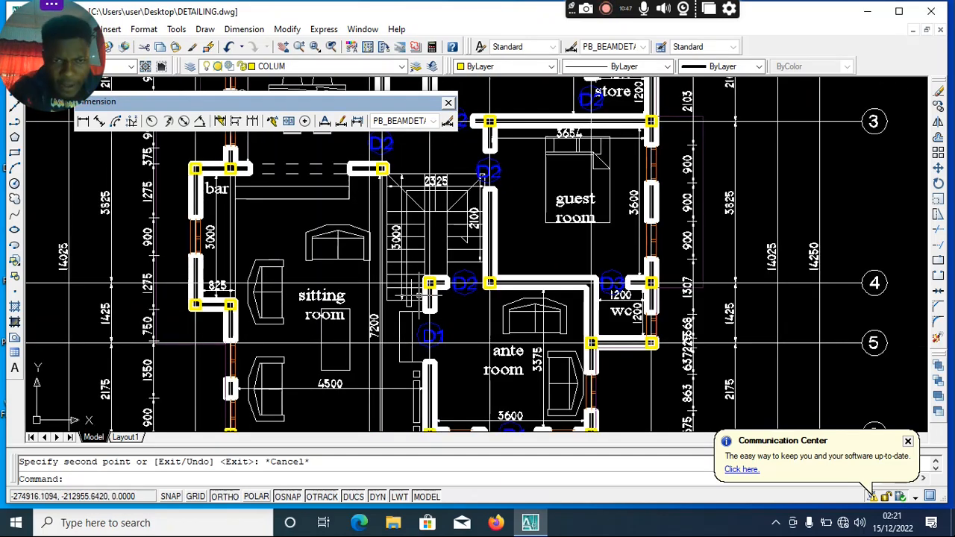
scroll(307, 165, down, 3)
scroll(320, 198, up, 4)
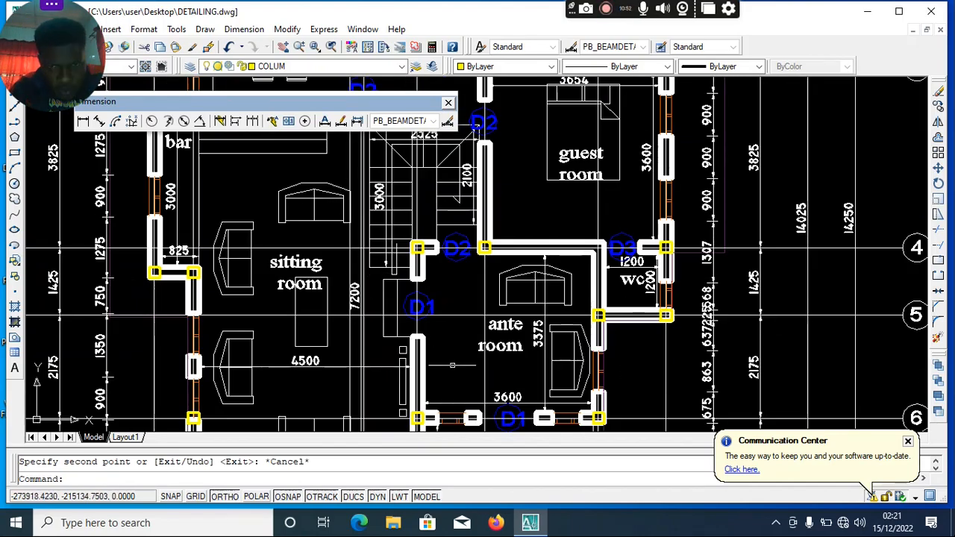
scroll(536, 347, up, 2)
scroll(461, 254, down, 2)
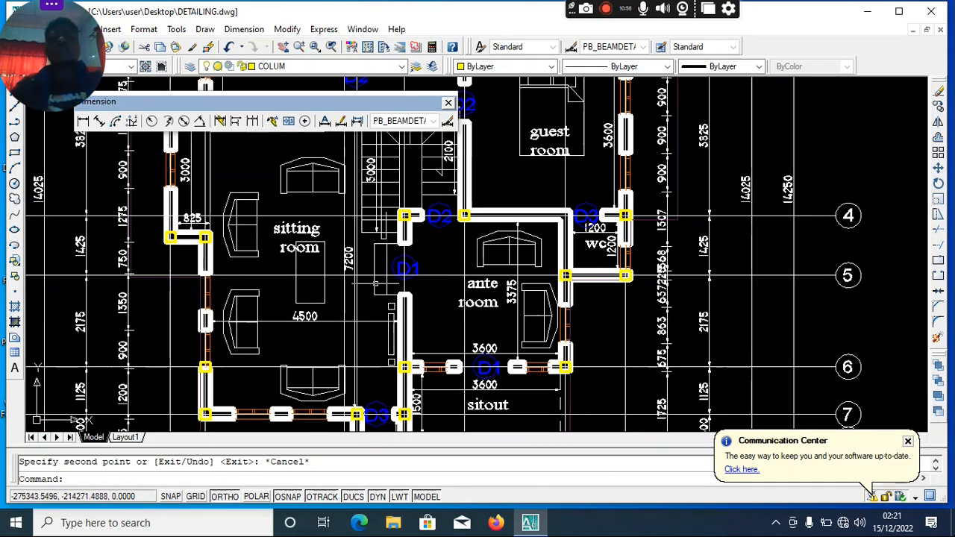
Step: Delete the first floor plan, roof plan, elevations, section and framed drawing beside the ground floor plan
scroll(451, 246, down, 5)
scroll(451, 246, up, 4)
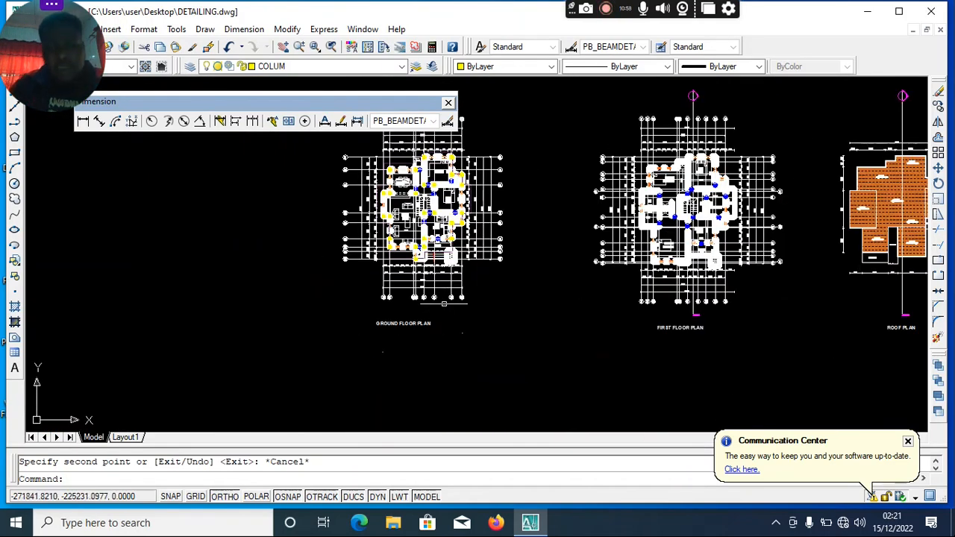
scroll(425, 283, down, 5)
scroll(431, 304, up, 5)
scroll(431, 304, down, 4)
scroll(400, 285, up, 4)
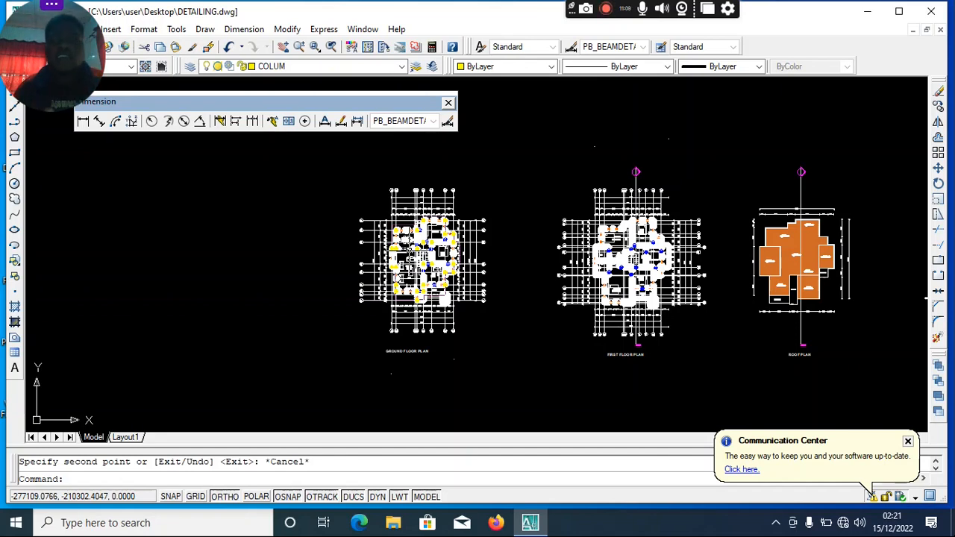
scroll(512, 214, down, 9)
scroll(772, 199, up, 5)
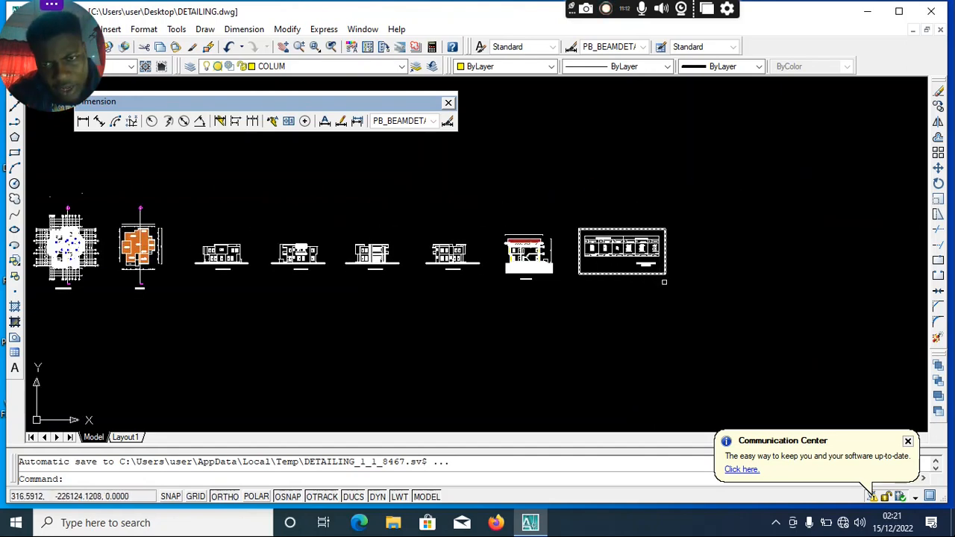
click(725, 309)
scroll(595, 256, down, 2)
scroll(233, 206, up, 2)
click(234, 204)
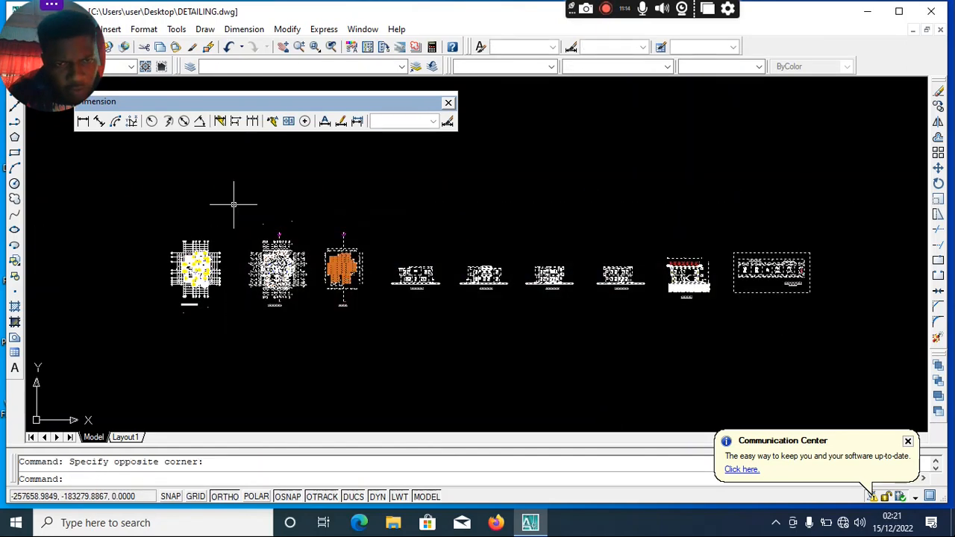
key(Delete)
Step: Delete the GROUND FLOOR PLAN title and the stray marks below the plan
scroll(182, 295, up, 5)
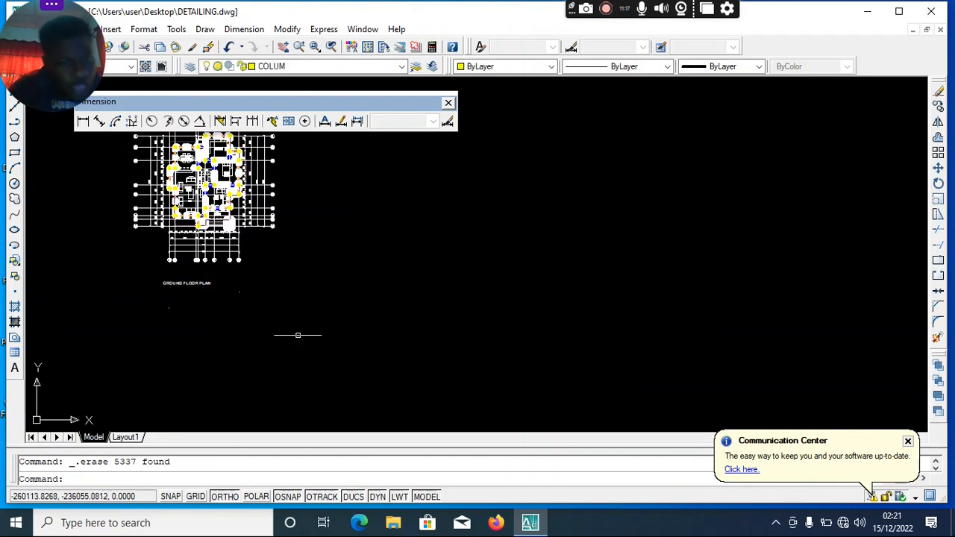
click(358, 348)
click(113, 273)
key(Delete)
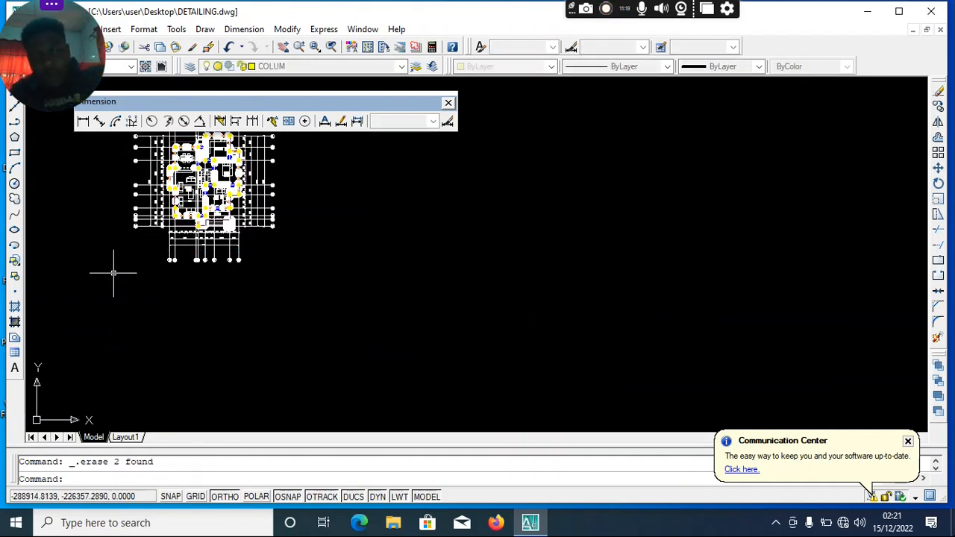
Step: Zoom to the drawing extents and examine the remaining ground floor plan with its columns
scroll(299, 346, down, 3)
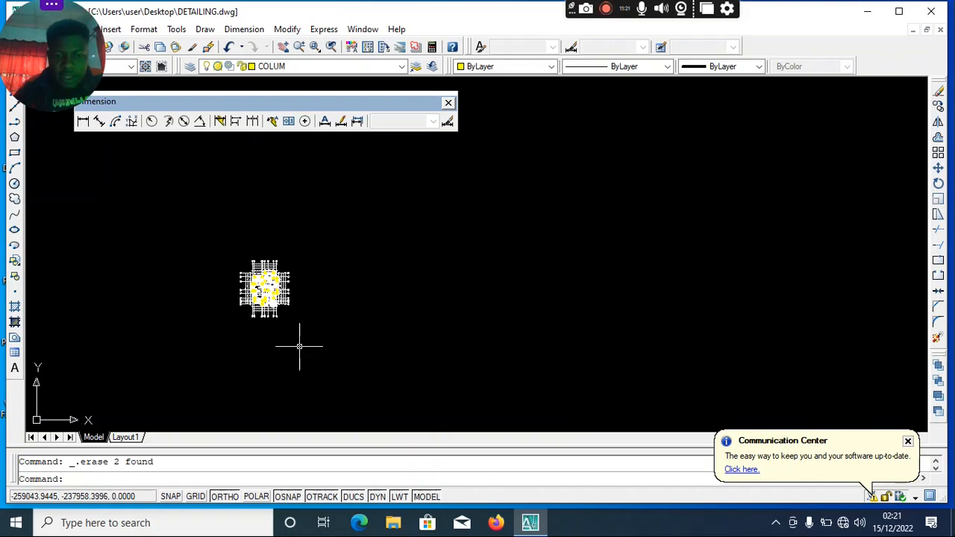
text(z)
key(Return)
text(e)
key(Return)
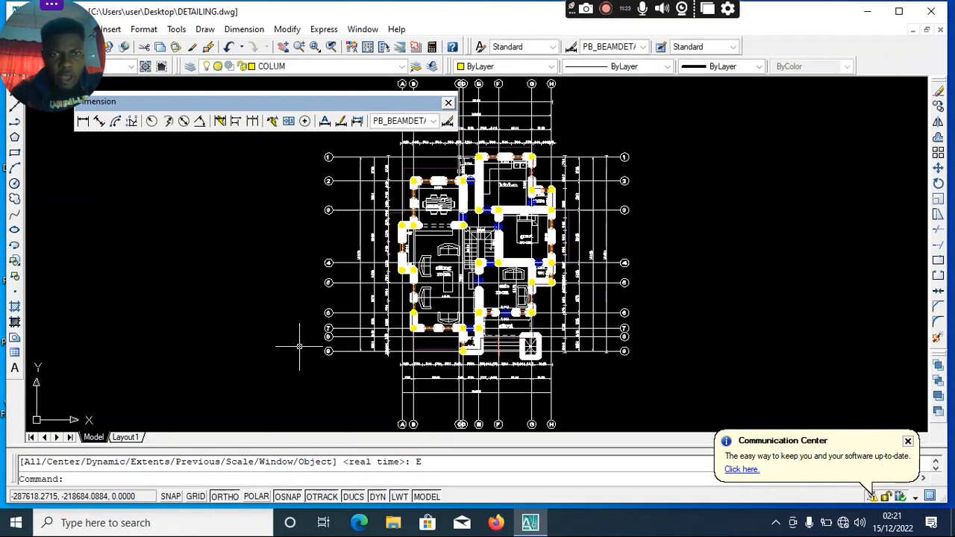
scroll(448, 313, down, 6)
scroll(544, 358, up, 5)
scroll(422, 322, up, 3)
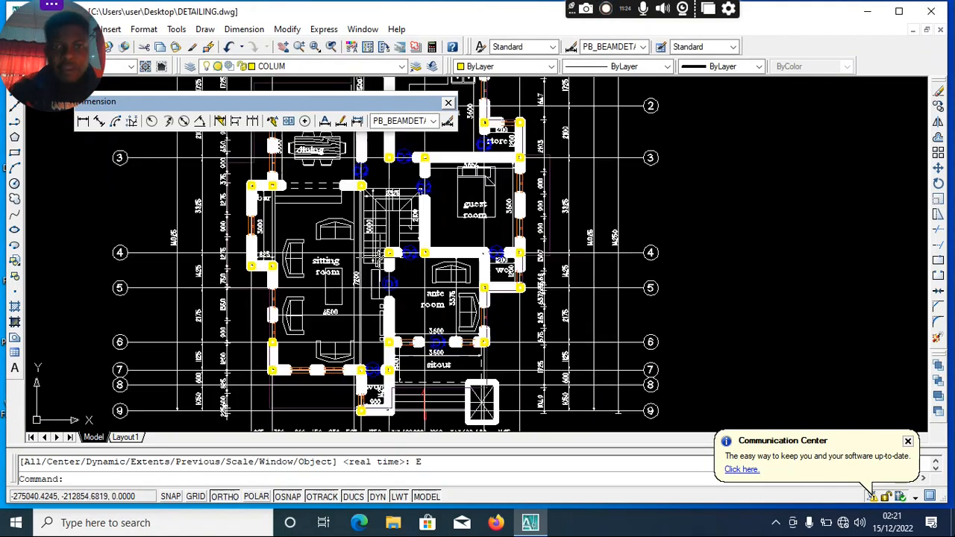
scroll(422, 322, down, 6)
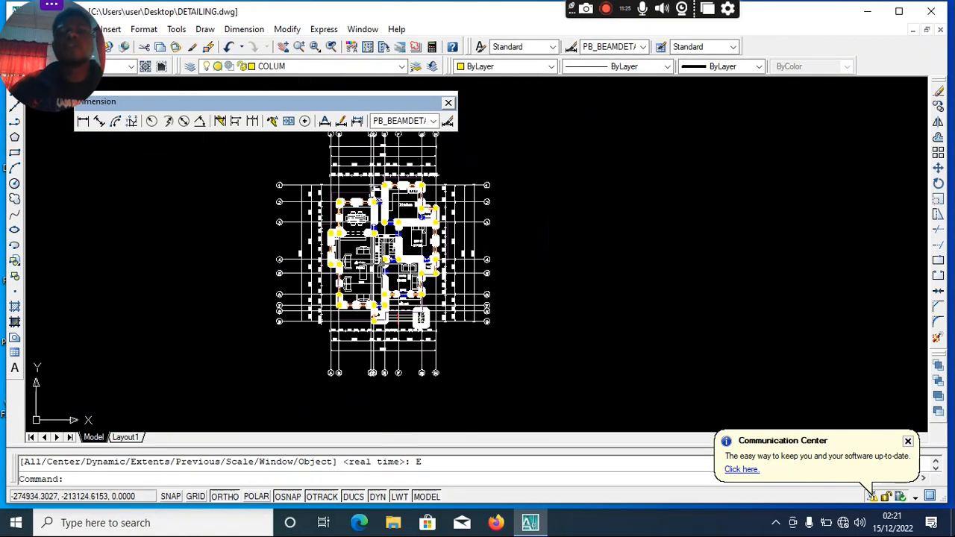
drag(20, 36, 843, 37)
click(33, 29)
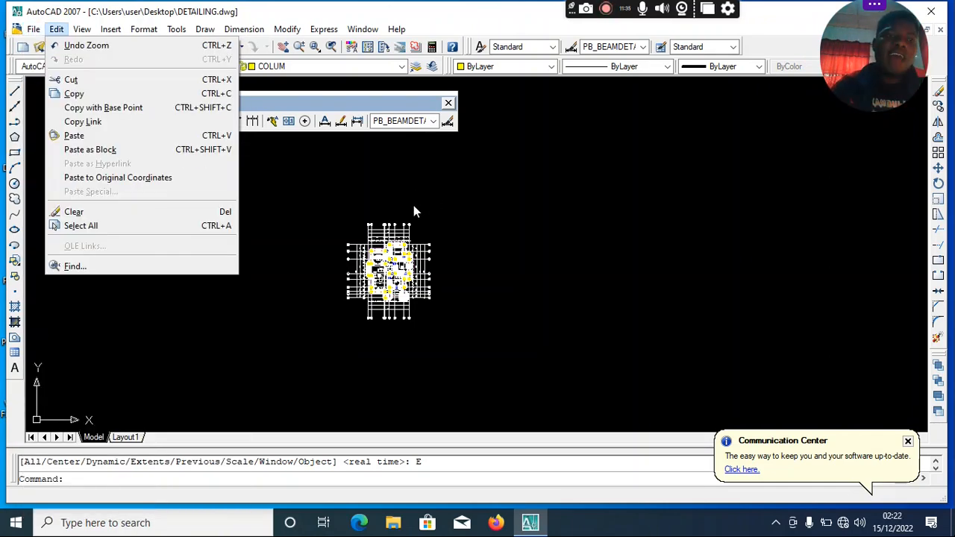
mouse_move(36, 30)
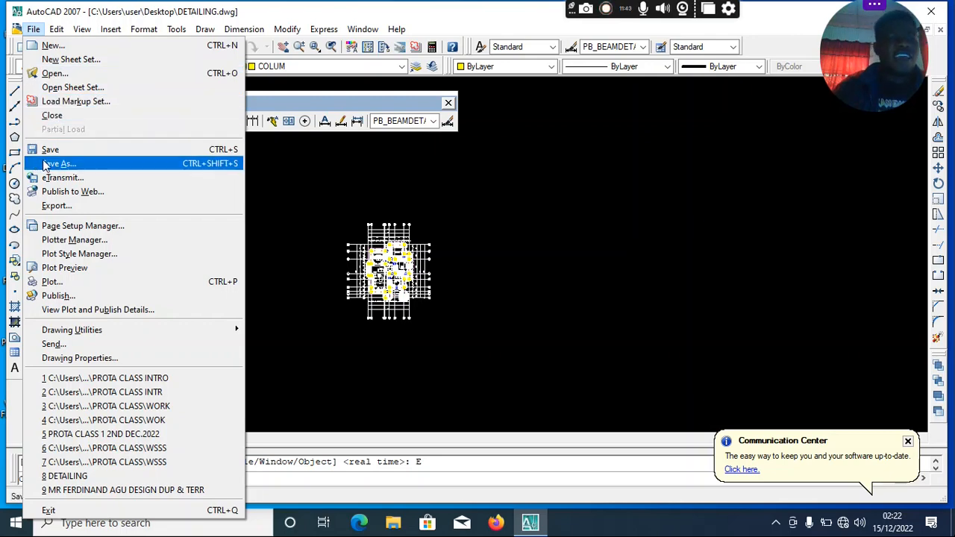
click(285, 188)
click(224, 191)
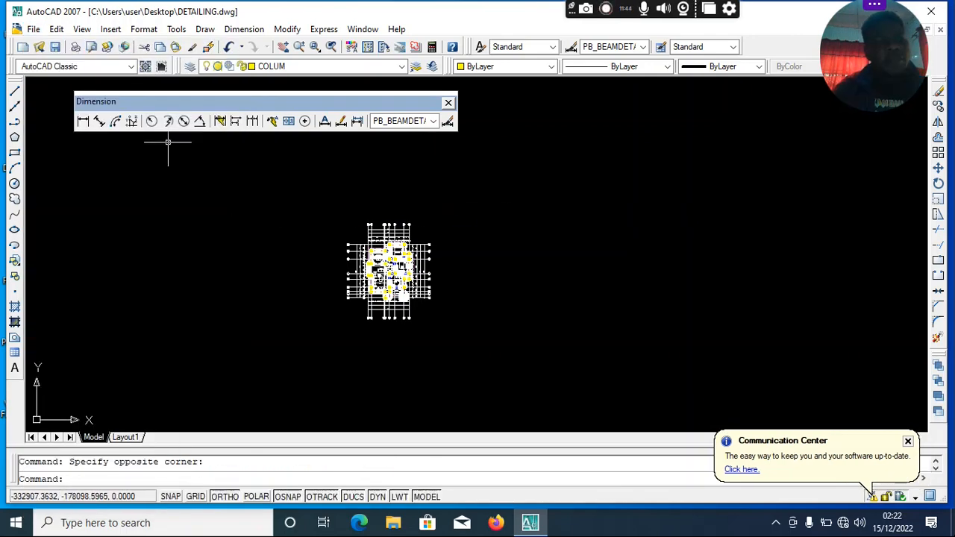
Step: Save the drawing as an AutoCAD 2007 DXF file named PROTA DESIGN CLASS in the desktop's PROTA CLASS folder
click(34, 29)
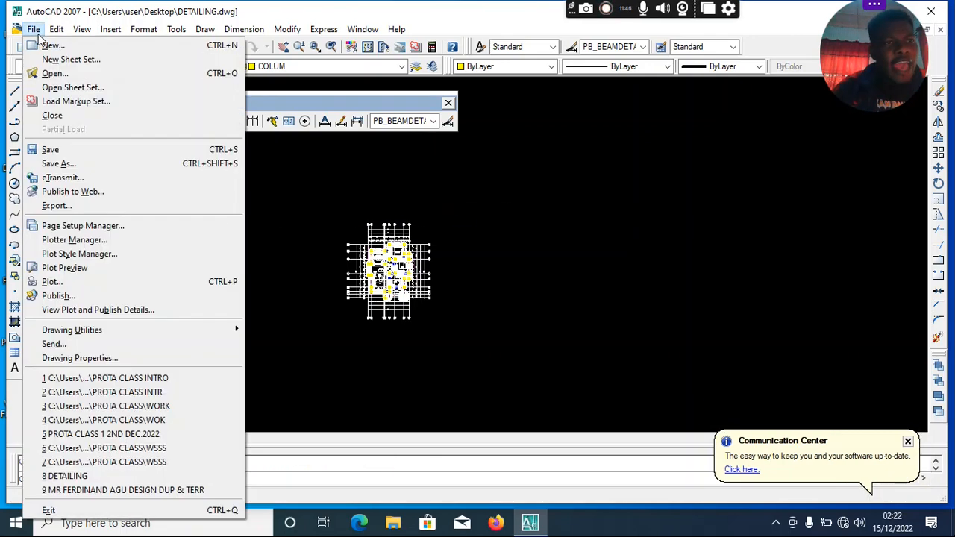
click(61, 166)
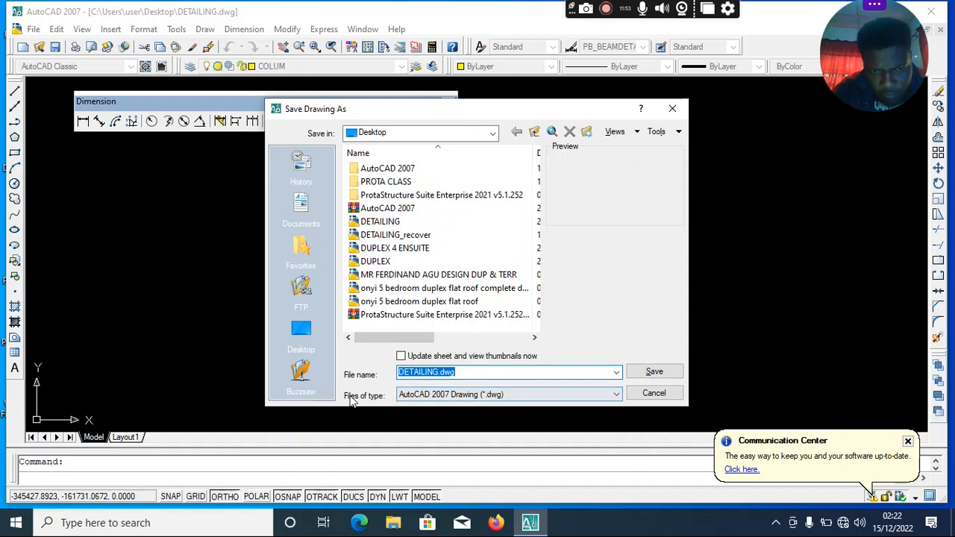
click(416, 396)
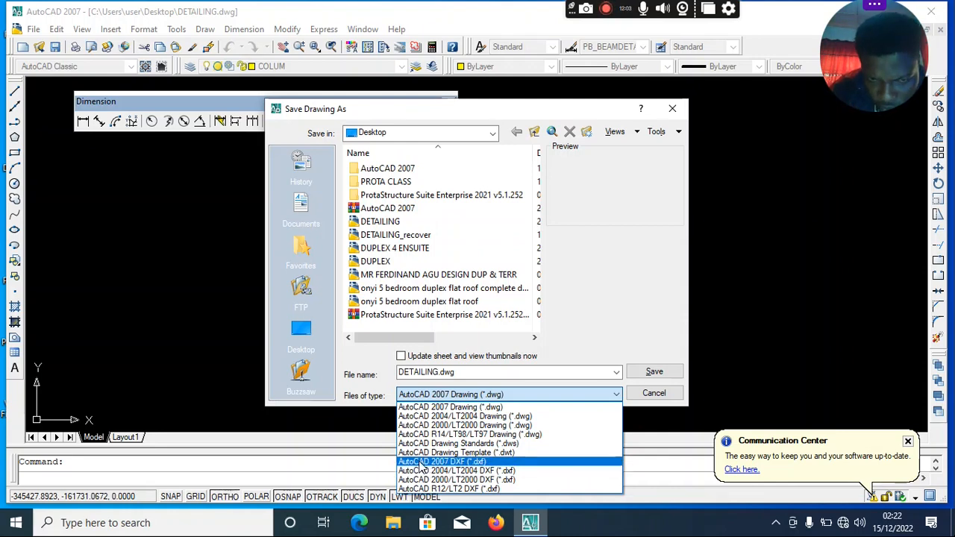
click(452, 462)
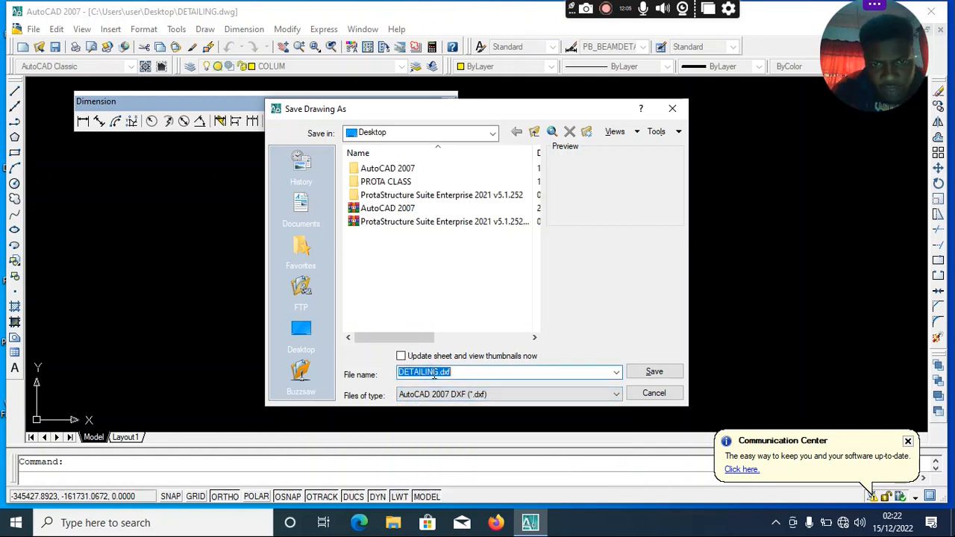
double_click(390, 184)
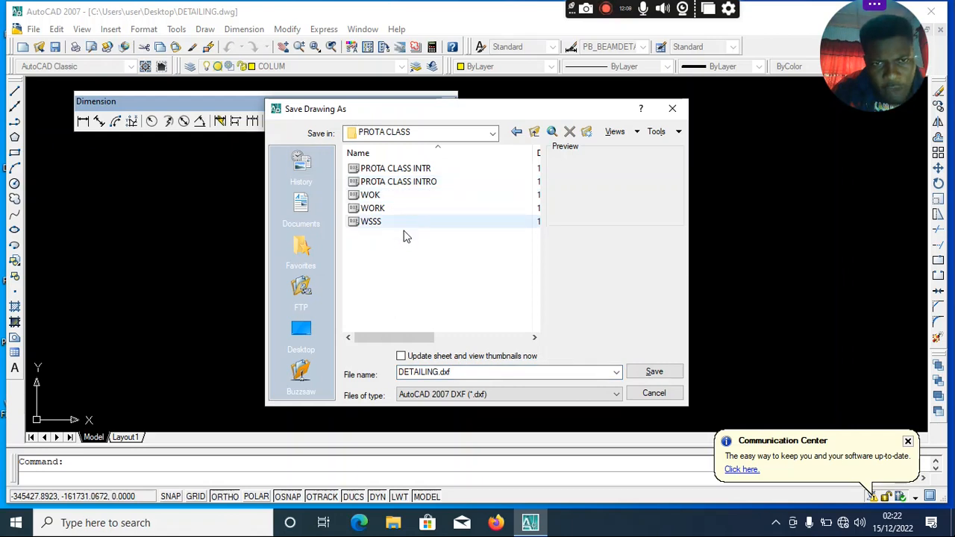
click(460, 374)
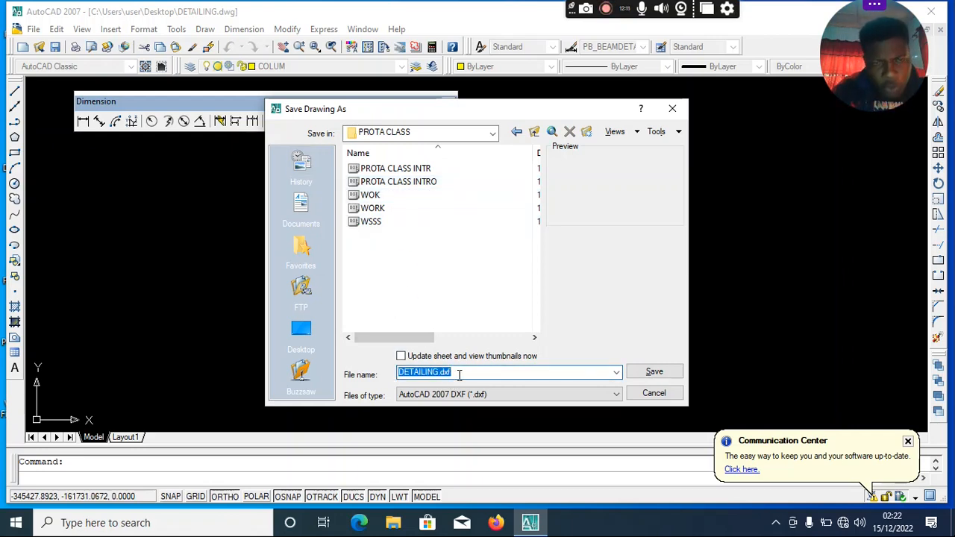
text(DESIGN C)
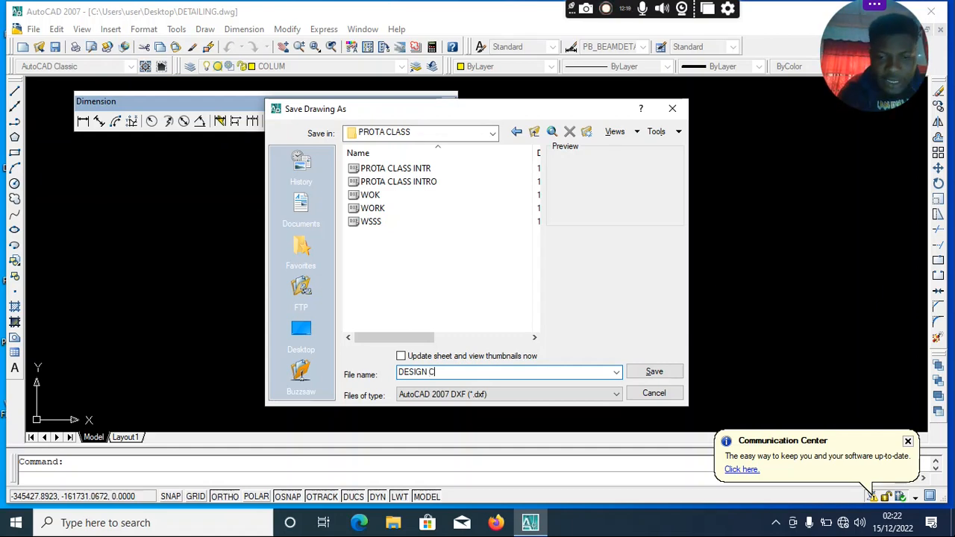
text(LASS)
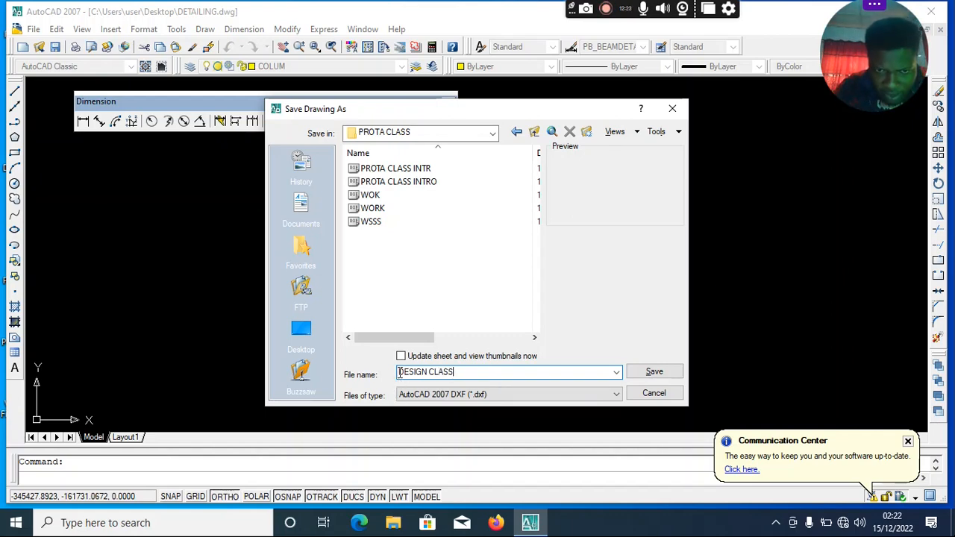
text(PROTA)
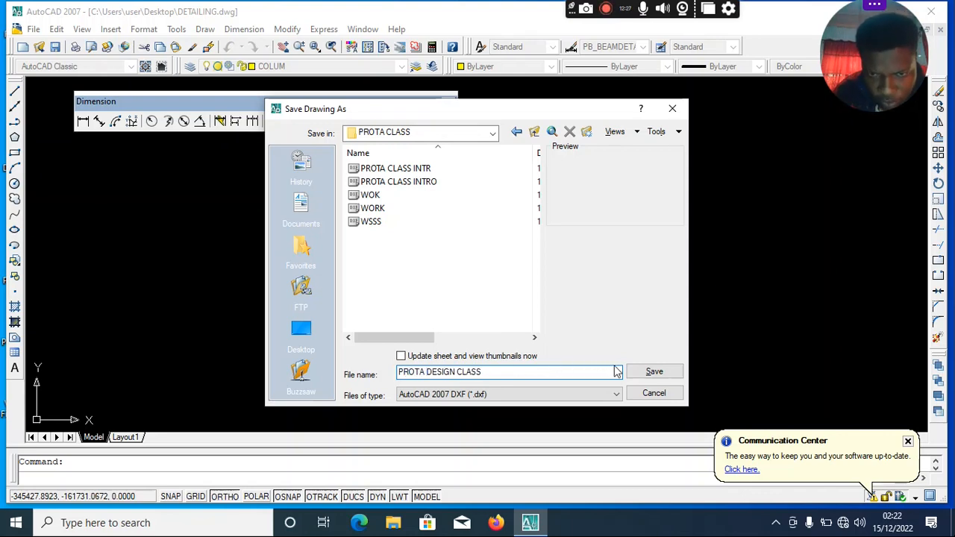
click(640, 371)
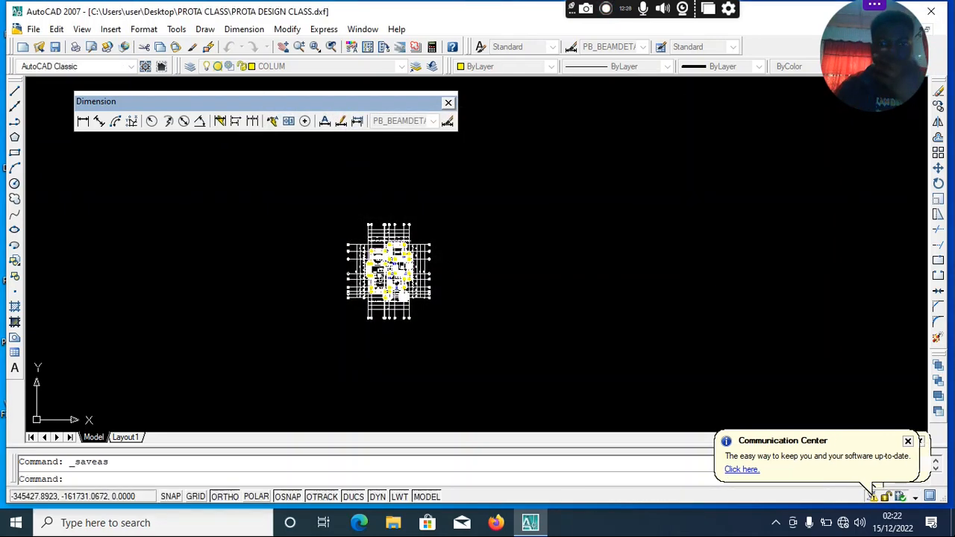
Step: Close AutoCAD without saving the file in AutoCAD 2007 Drawing format
click(934, 15)
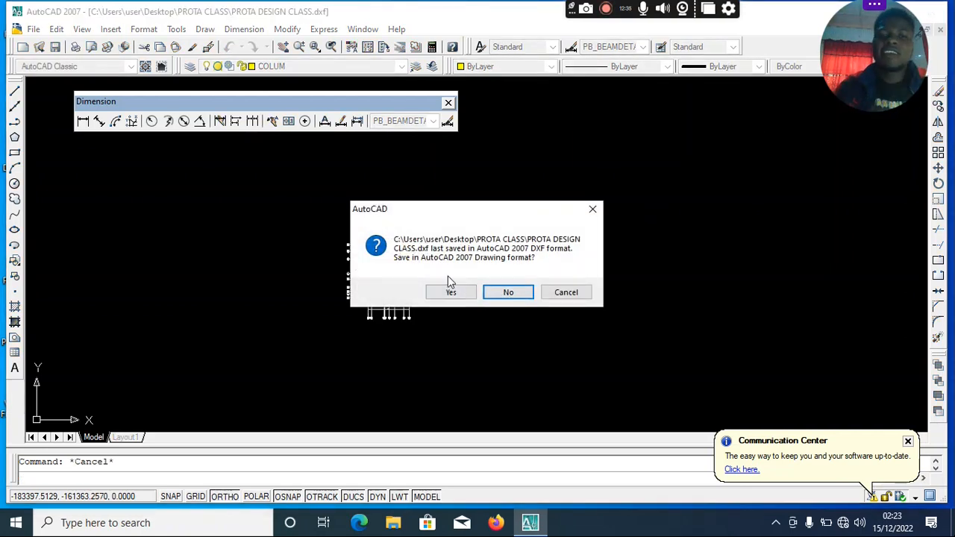
click(493, 293)
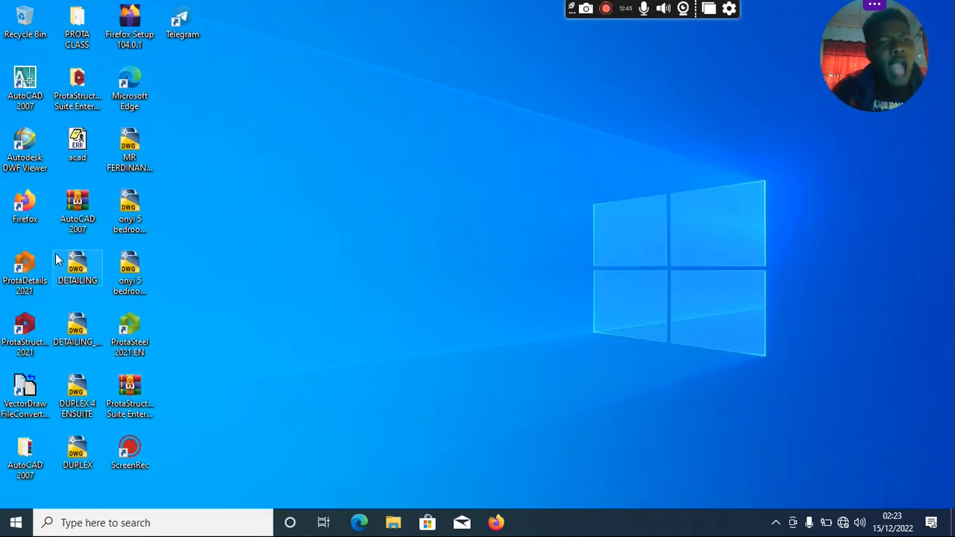
Step: Launch ProtaStructure 2021 from the desktop and refresh the desktop while it loads
click(34, 328)
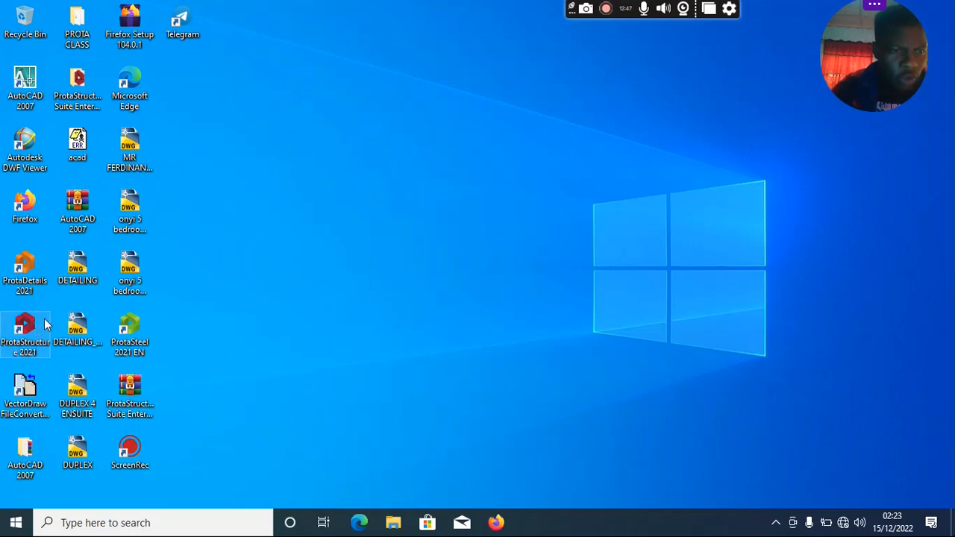
right_click(45, 324)
click(84, 176)
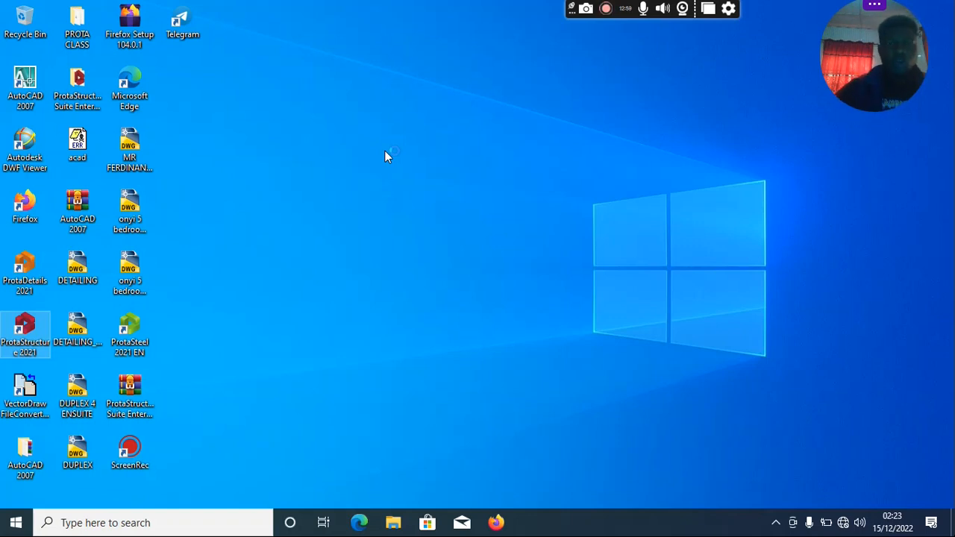
right_click(375, 127)
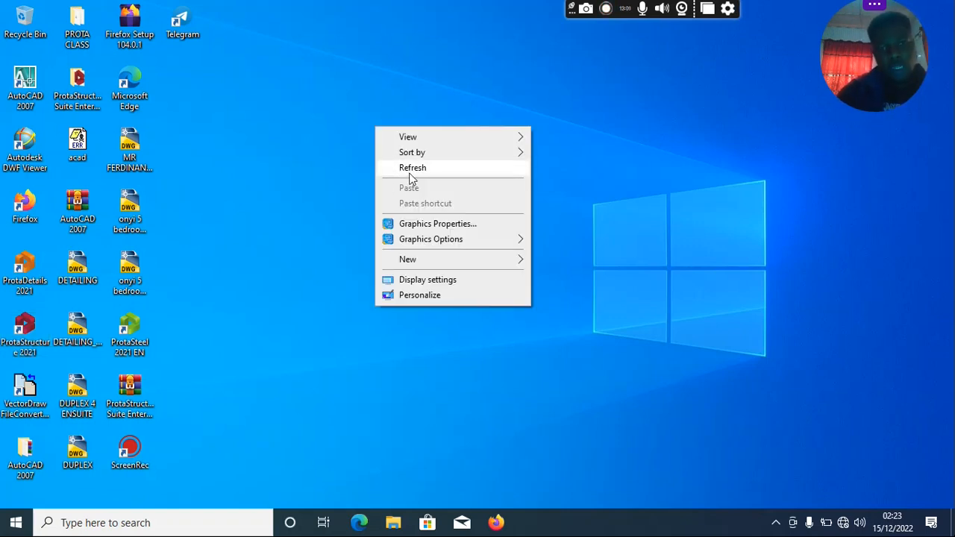
click(411, 169)
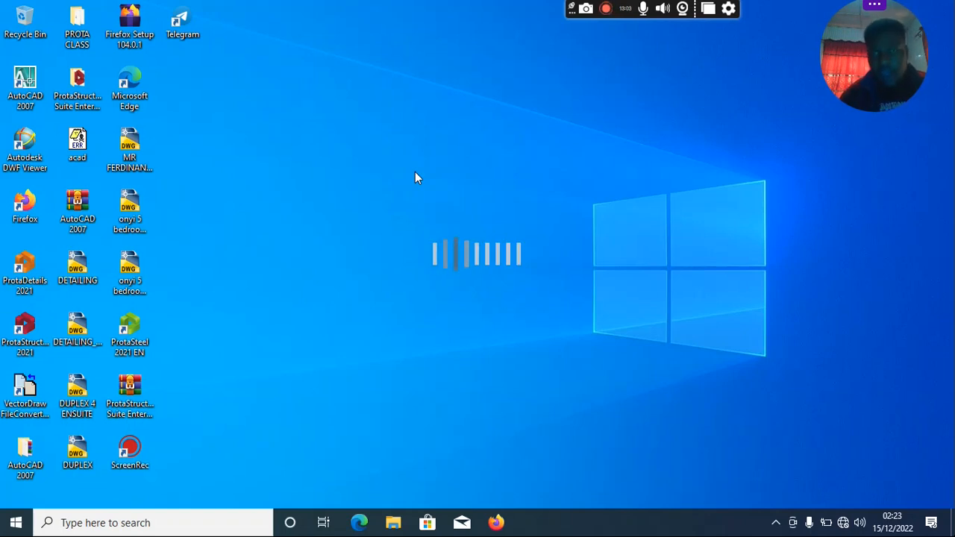